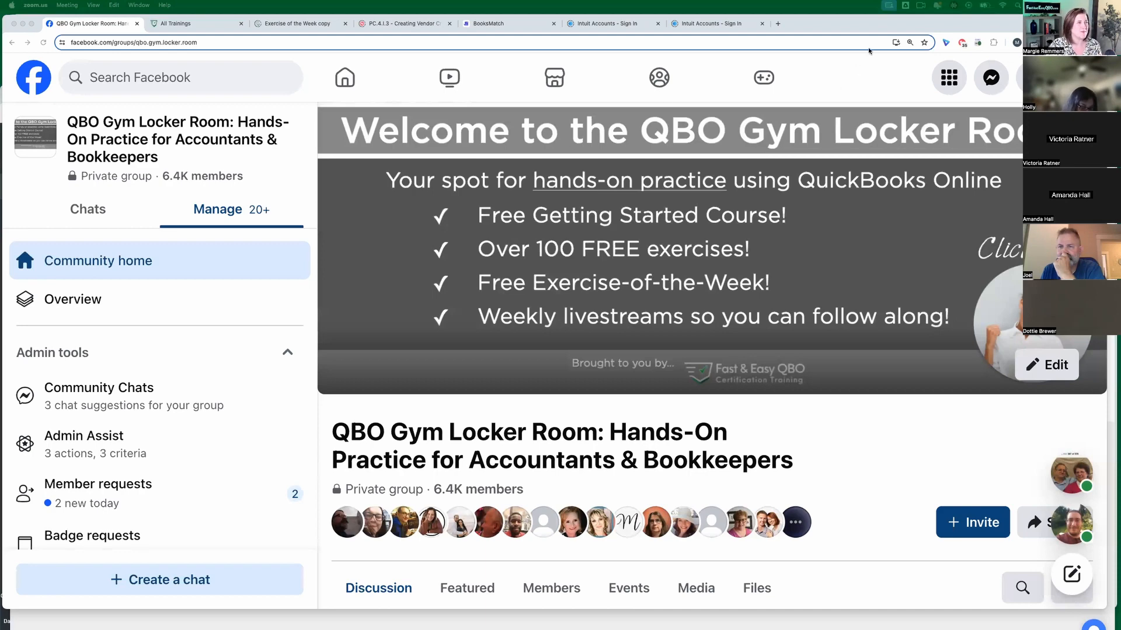
Step: Look through the QBO Gym Locker Room group page, including its welcome banner and featured posts
left_click(849, 32)
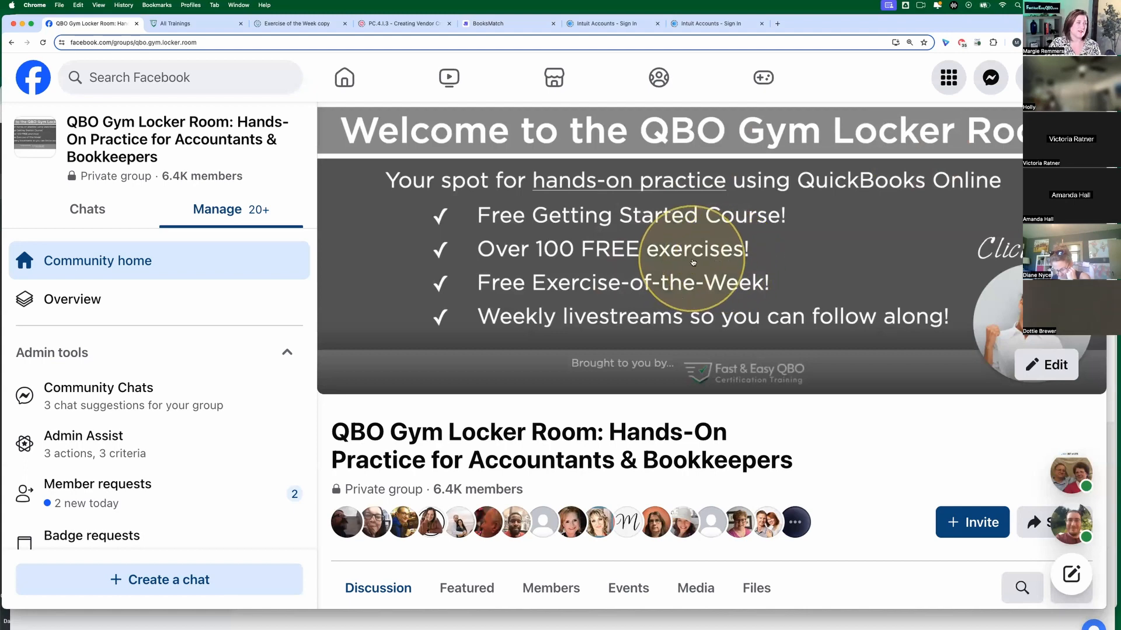
scroll(812, 337, "down", 1)
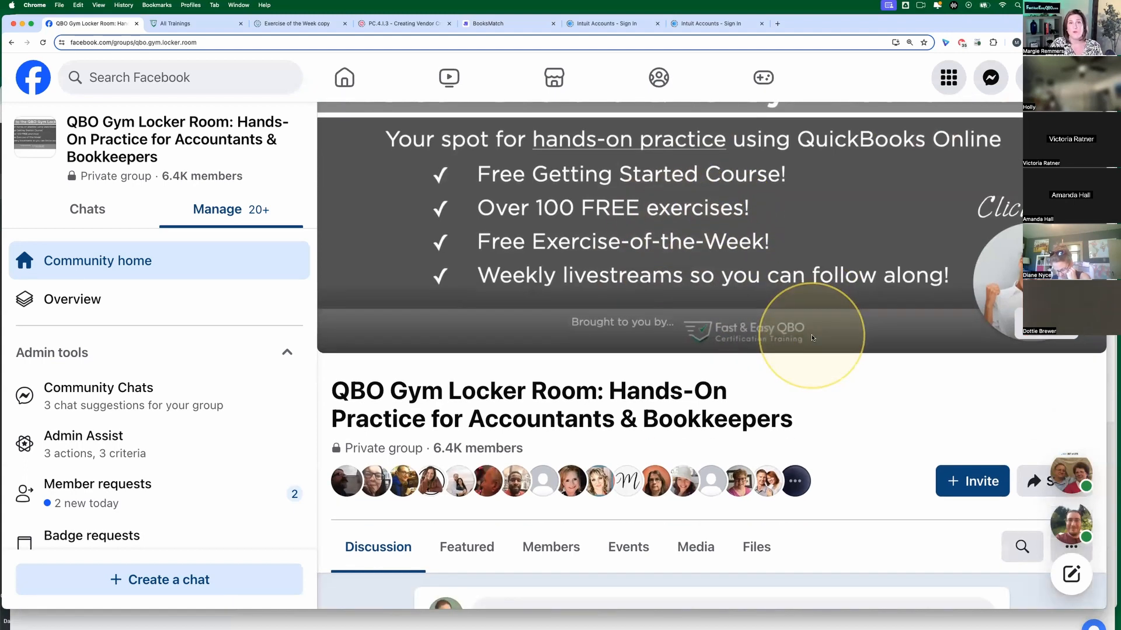
scroll(812, 337, "down", 8)
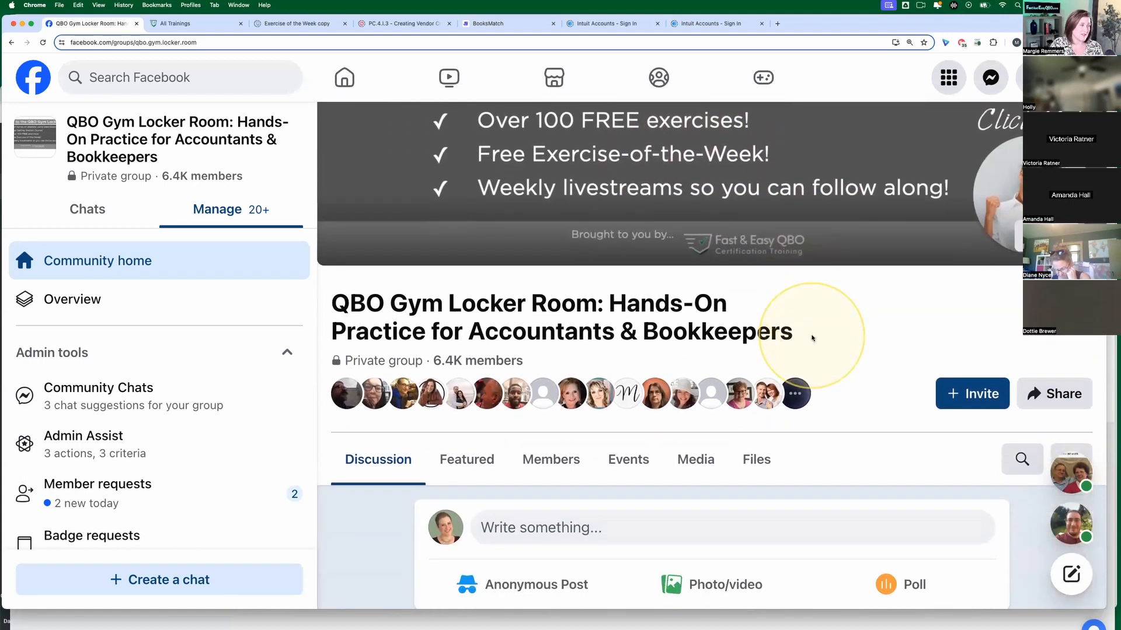
scroll(813, 339, "down", 2)
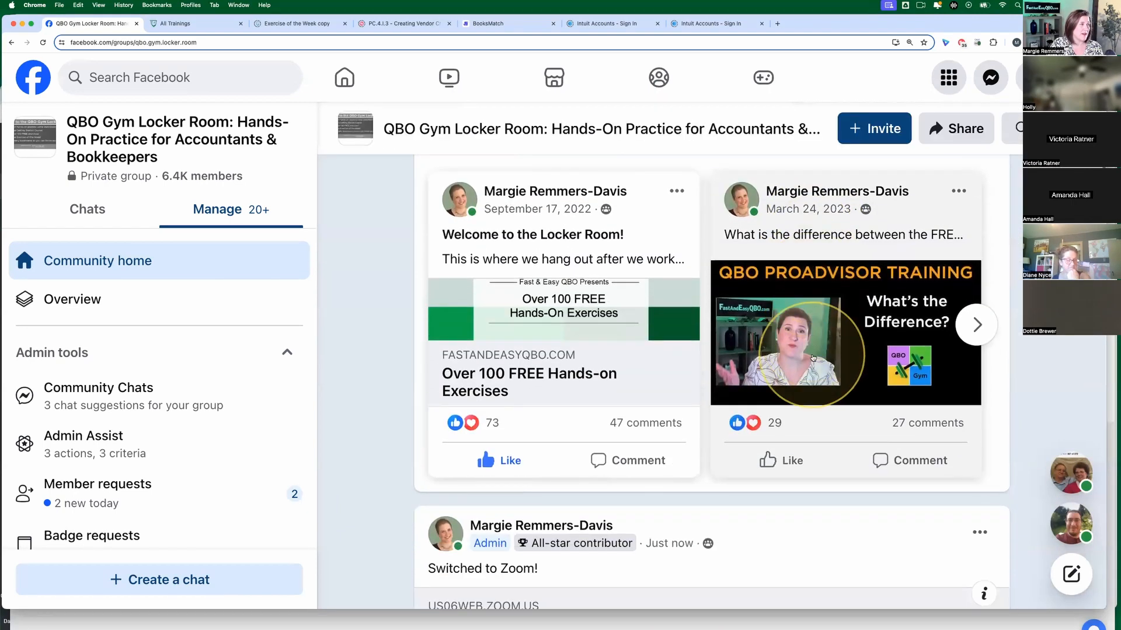
scroll(812, 356, "up", 2)
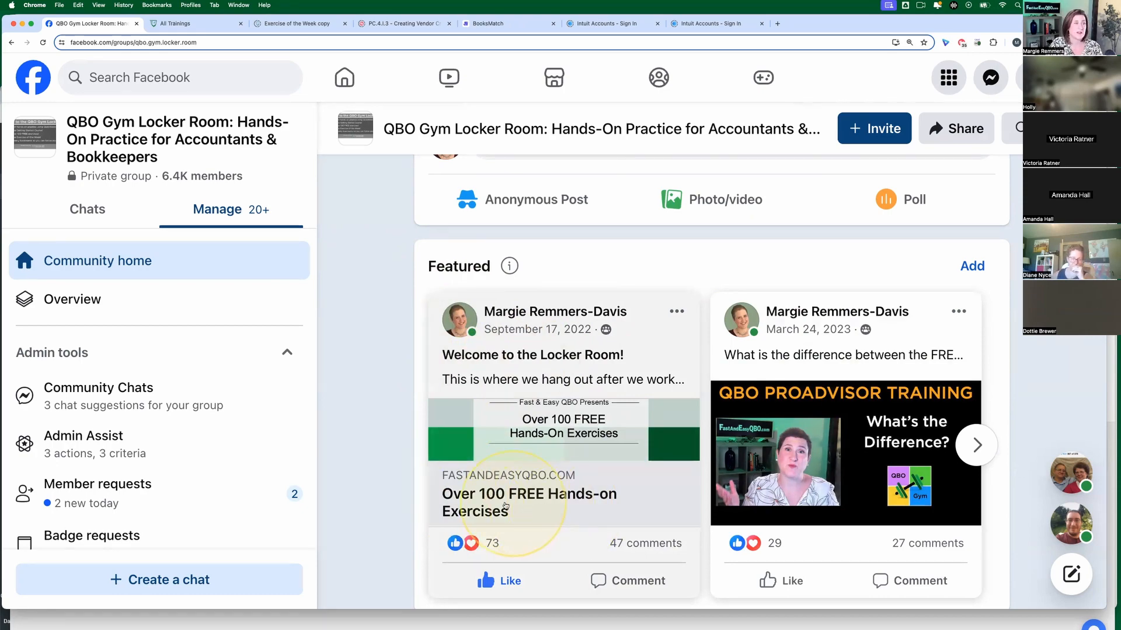
scroll(566, 343, "up", 7)
scroll(566, 343, "down", 9)
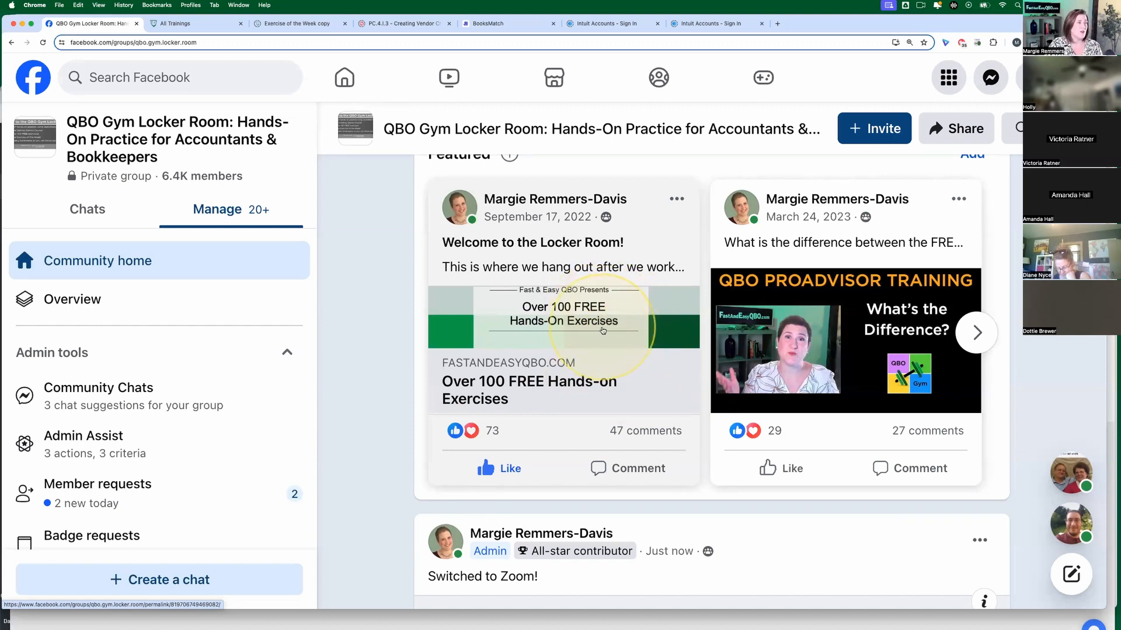
scroll(610, 327, "down", 3)
scroll(603, 331, "up", 3)
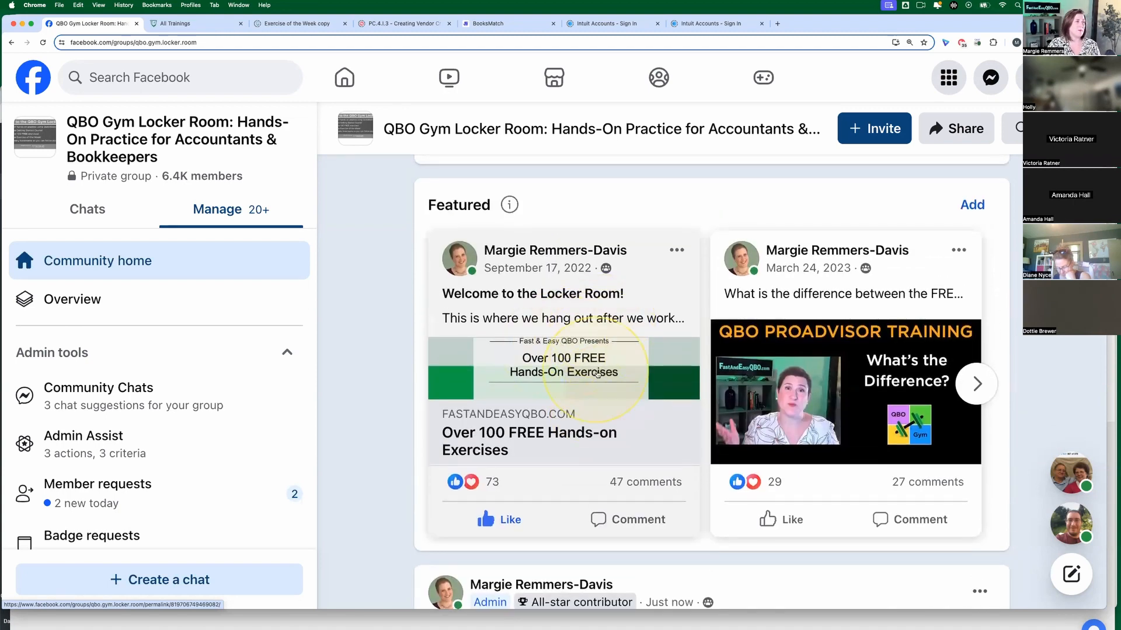
scroll(588, 334, "up", 10)
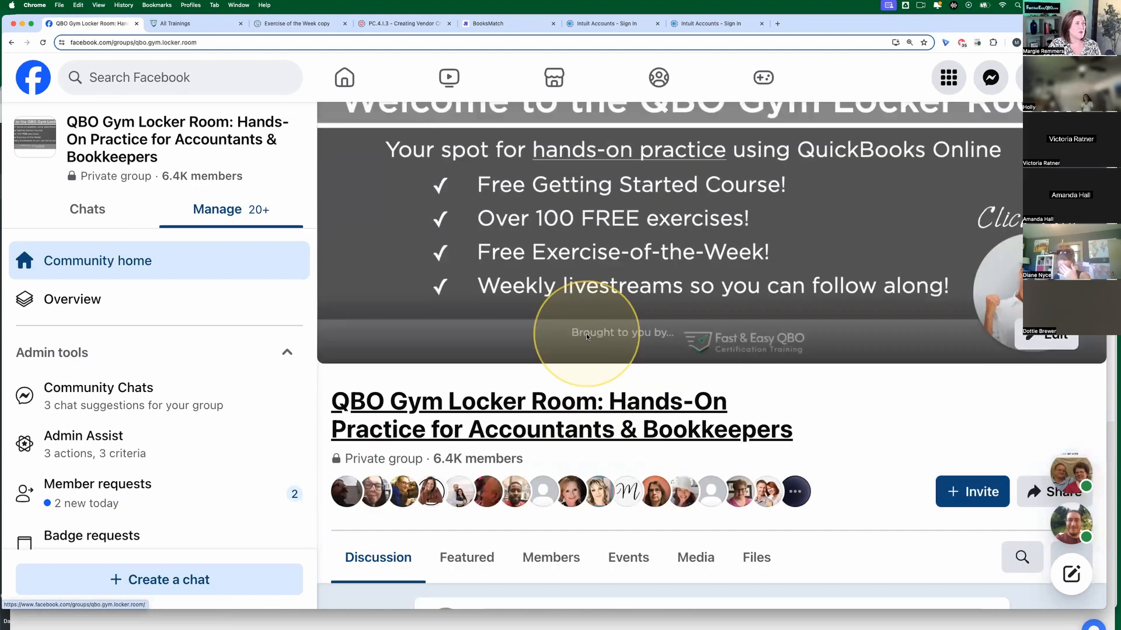
scroll(586, 337, "up", 2)
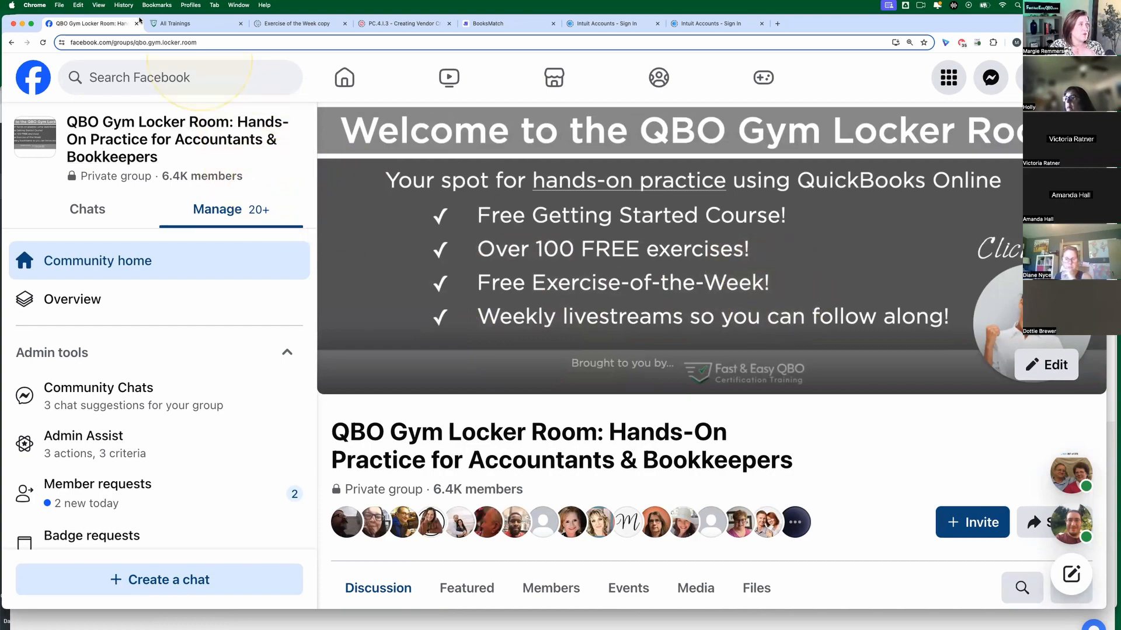
Step: View the QBO Gym's list of all workouts alongside the accountant profile in BooksMatch
left_click(190, 24)
scroll(321, 187, "up", 5)
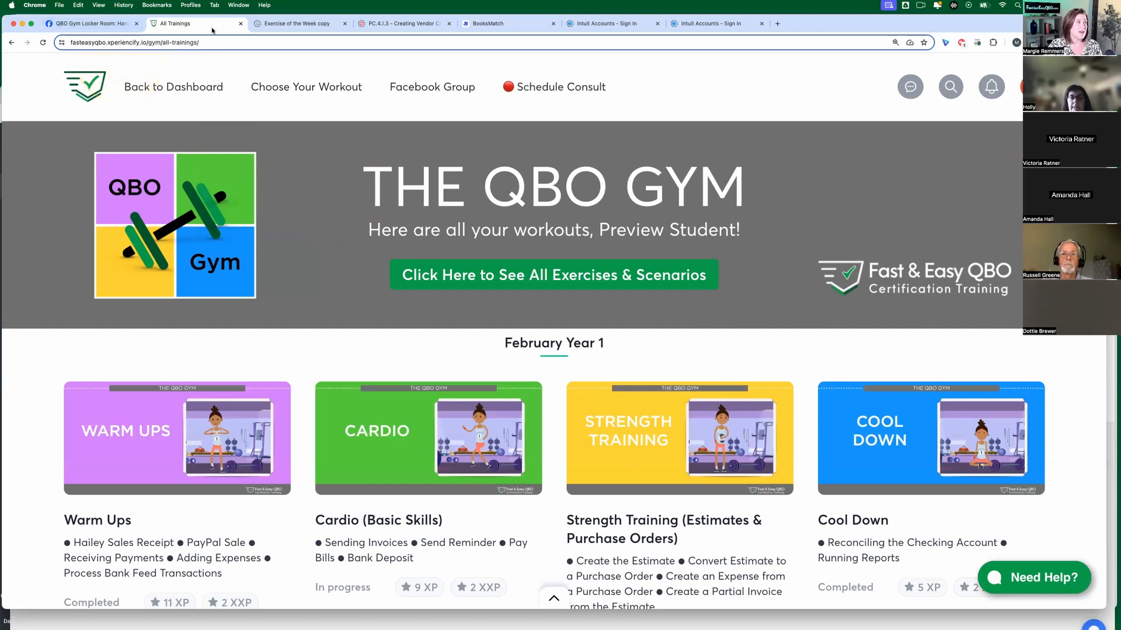
left_click(493, 25)
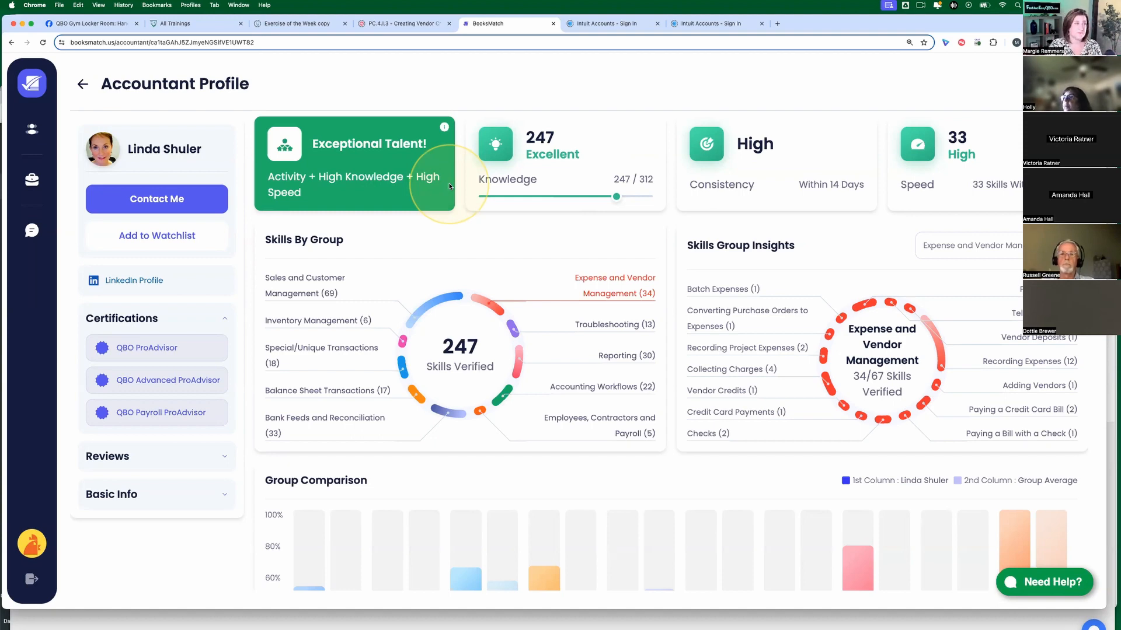
left_click(191, 25)
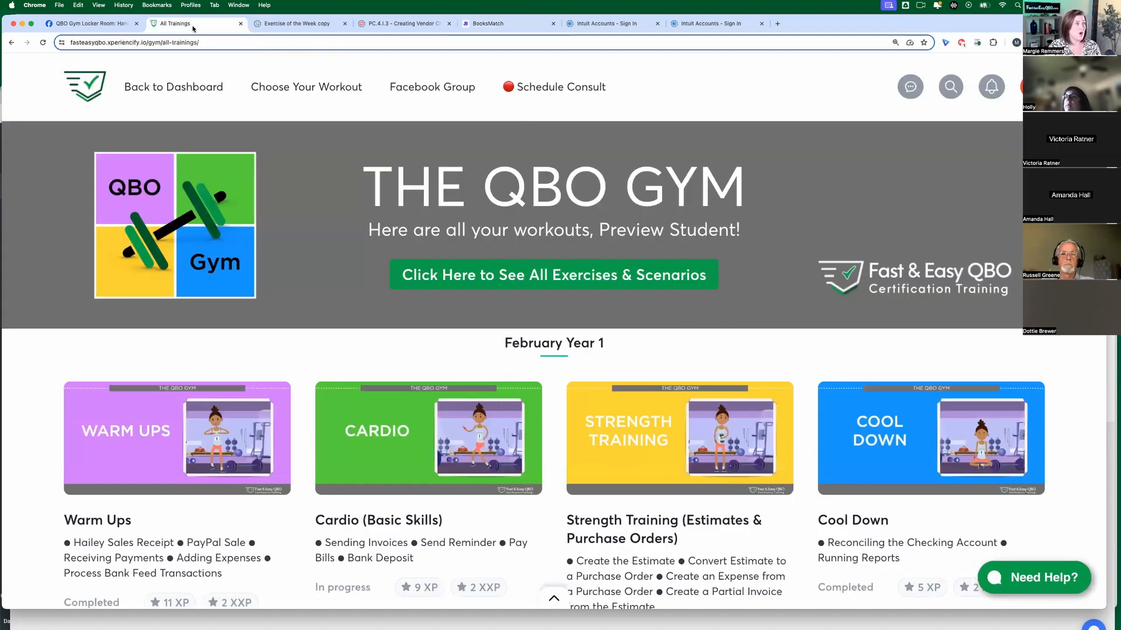
left_click(342, 321)
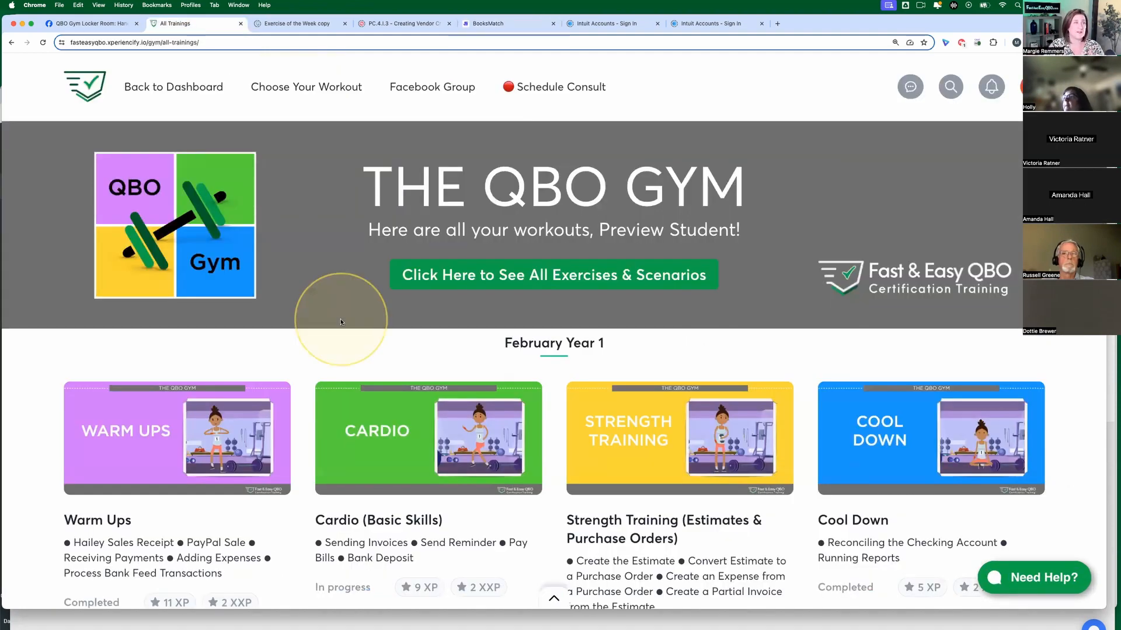
left_click(494, 25)
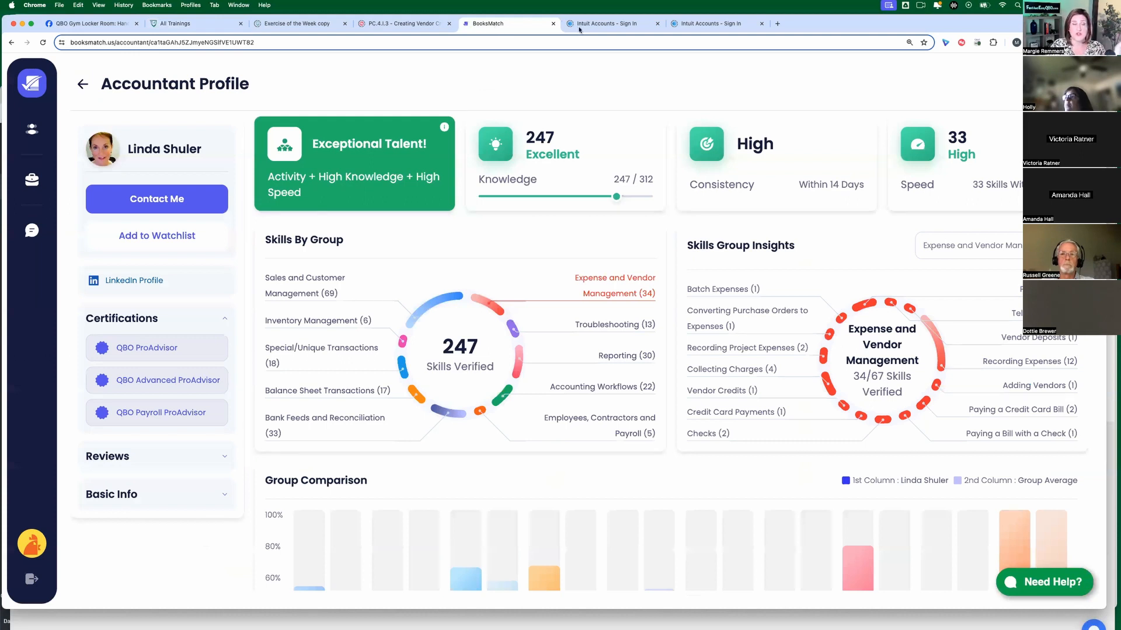
left_click(754, 167)
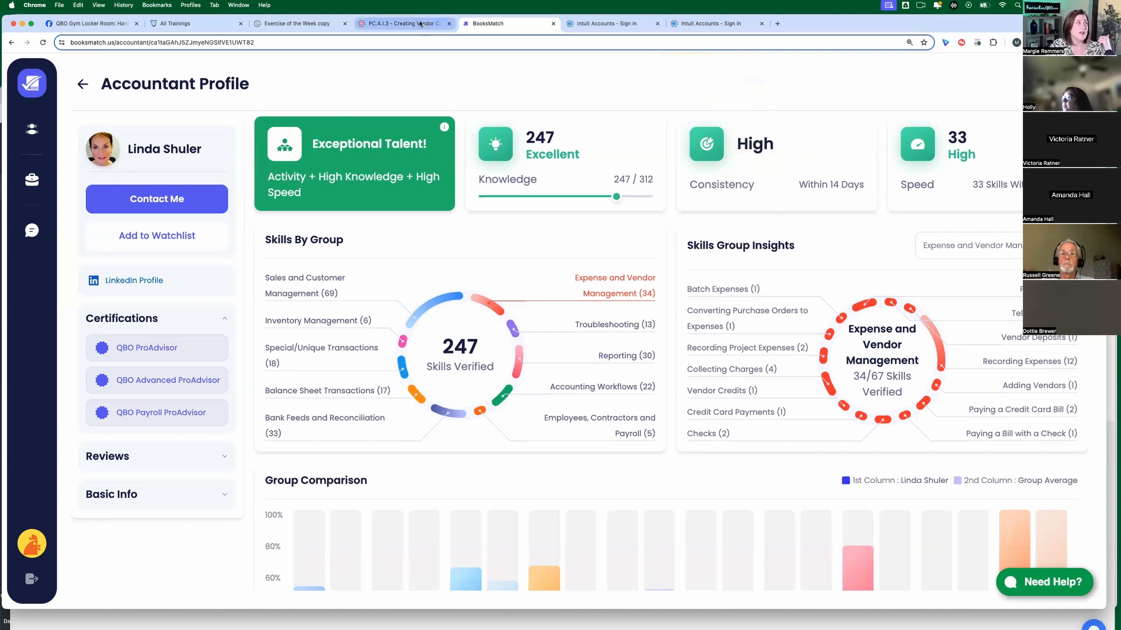
Step: Look for the current Exercise of the Week page among the open browser pages and windows
left_click(293, 26)
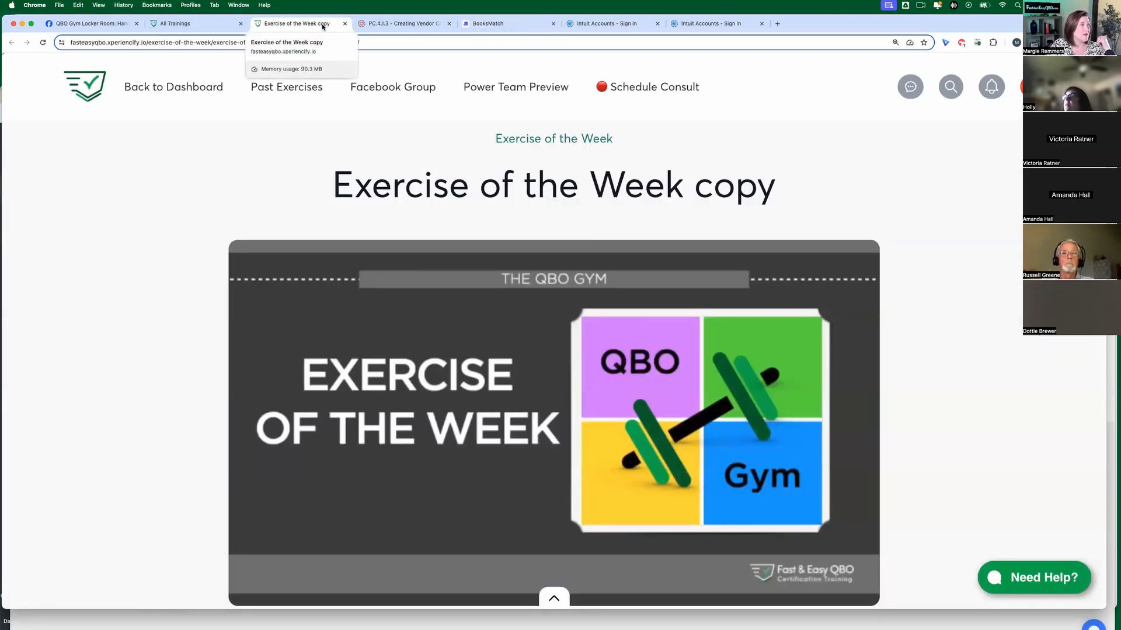
left_click(239, 5)
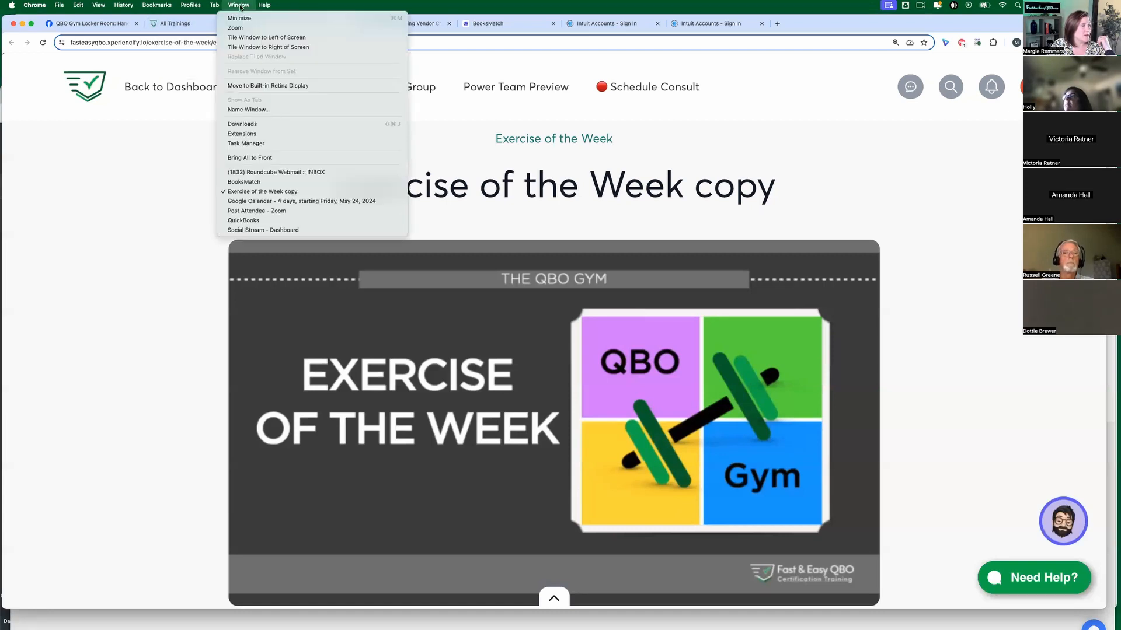
left_click(239, 5)
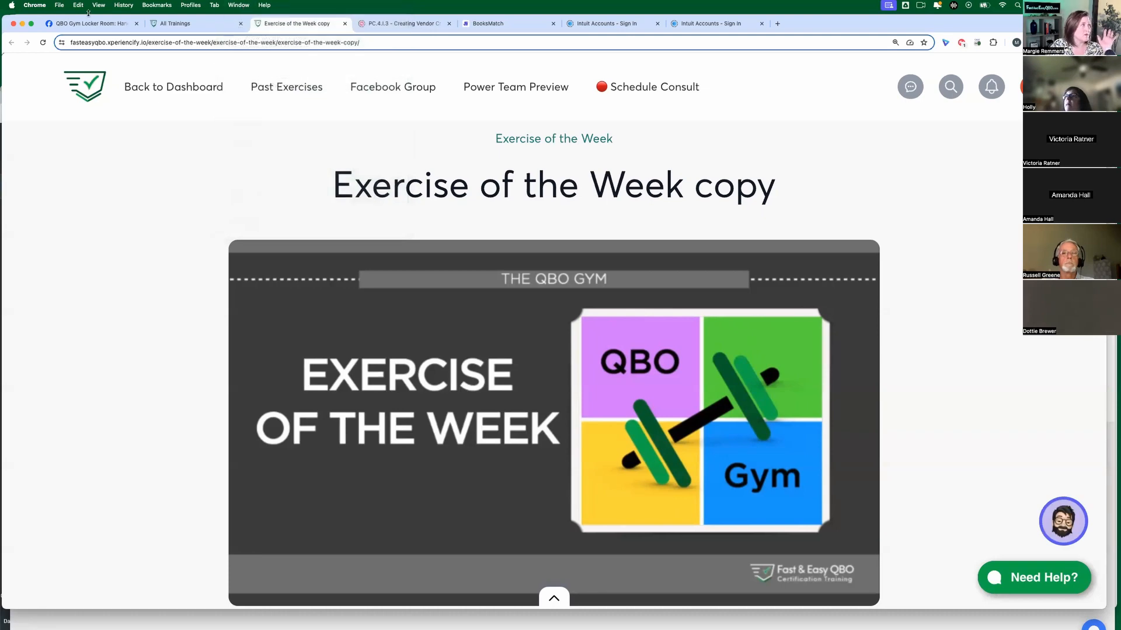
left_click(182, 24)
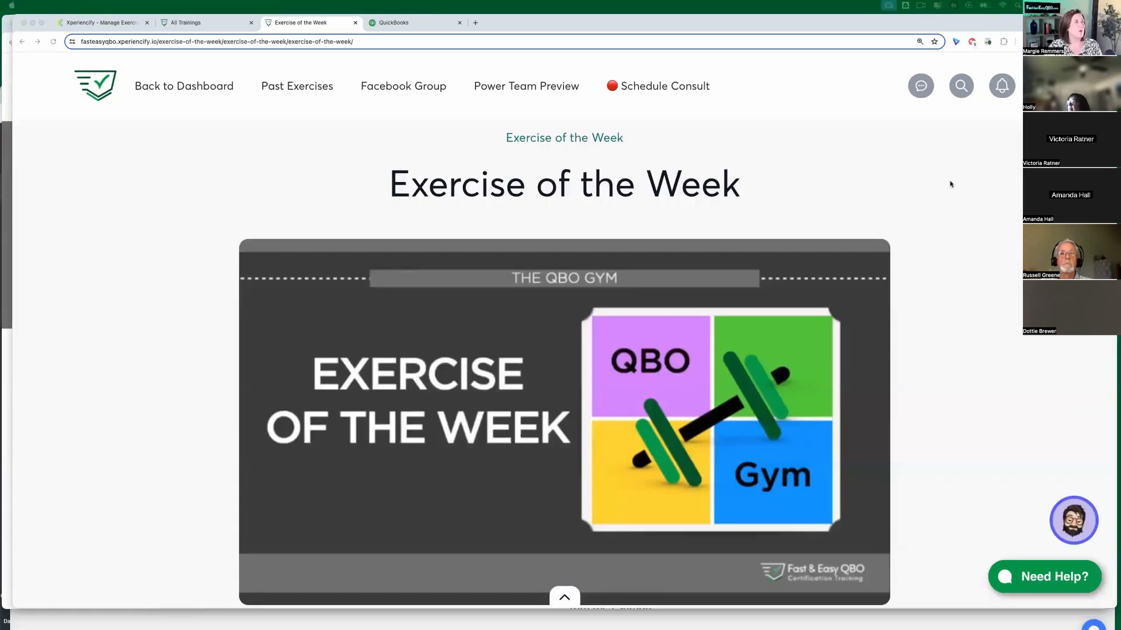
Step: Open the practice exercise for entering a bill, 24.W21, from the Exercise of the Week page
scroll(931, 358, "down", 9)
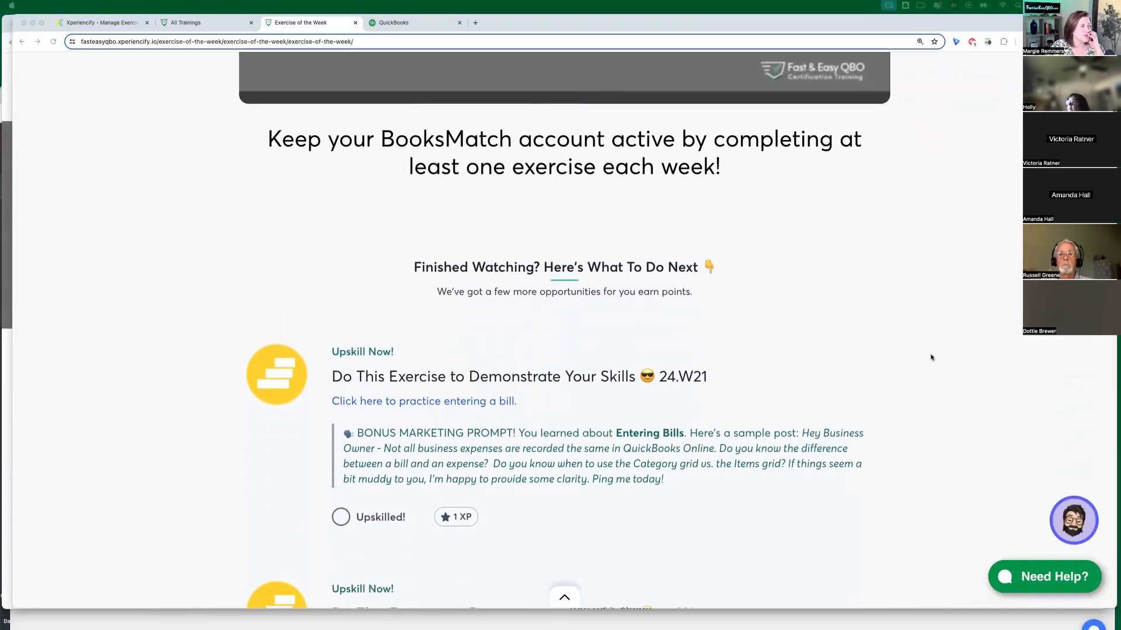
scroll(931, 357, "down", 2)
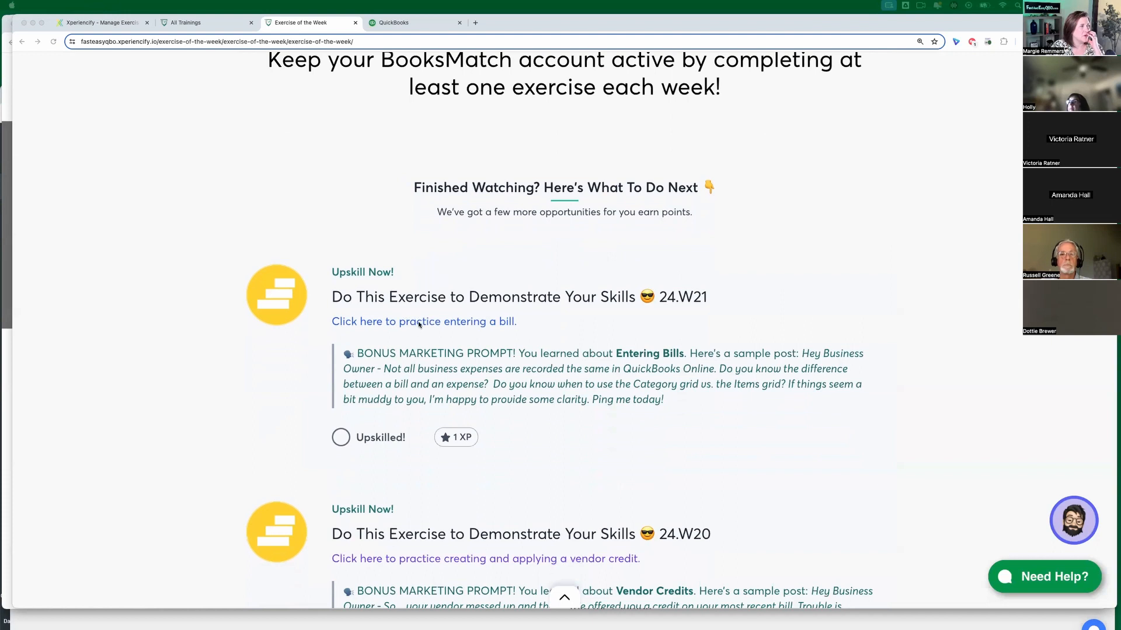
left_click(730, 296)
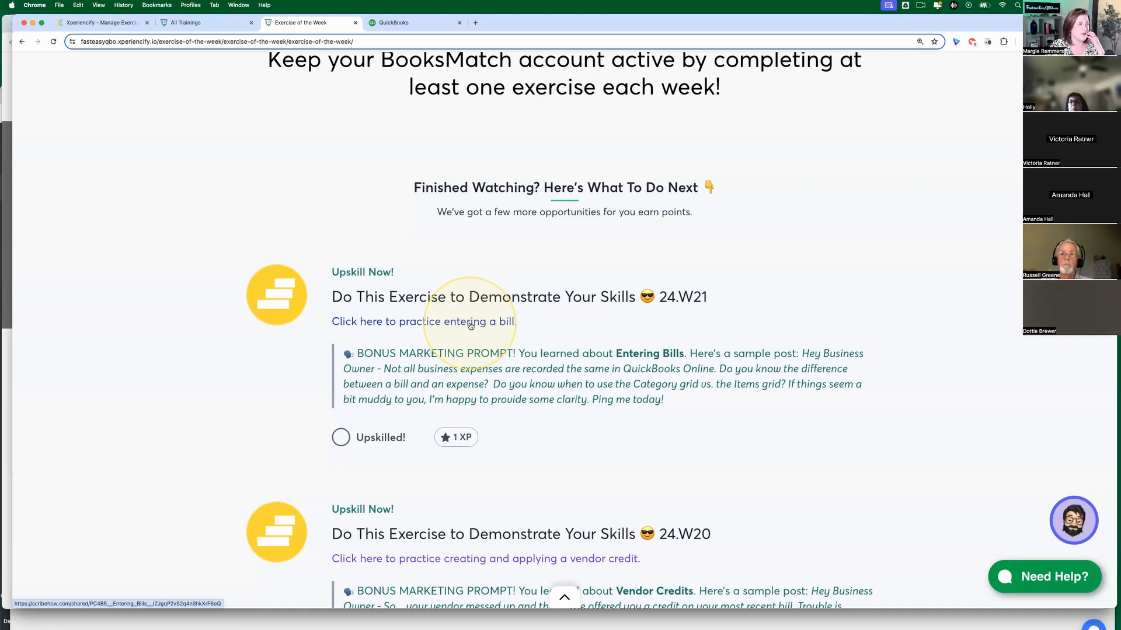
scroll(801, 420, "down", 1)
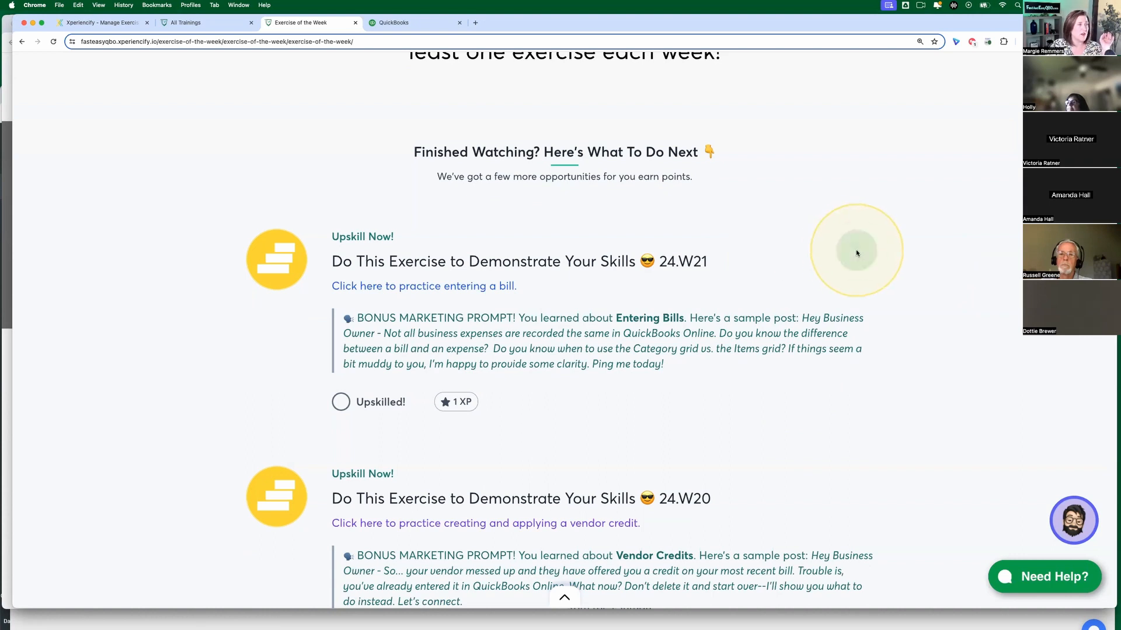
left_click(481, 288)
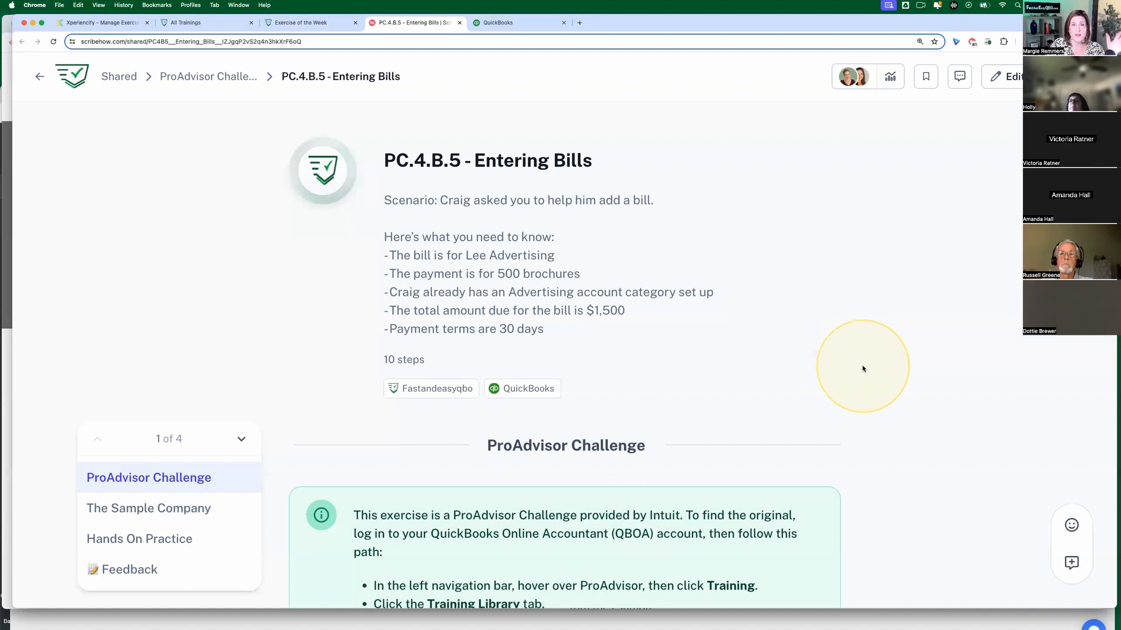
Step: Open the ProAdvisor training library in QuickBooks Online Accountant and expand the QuickBooks Online product training
left_click(497, 23)
left_click(53, 221)
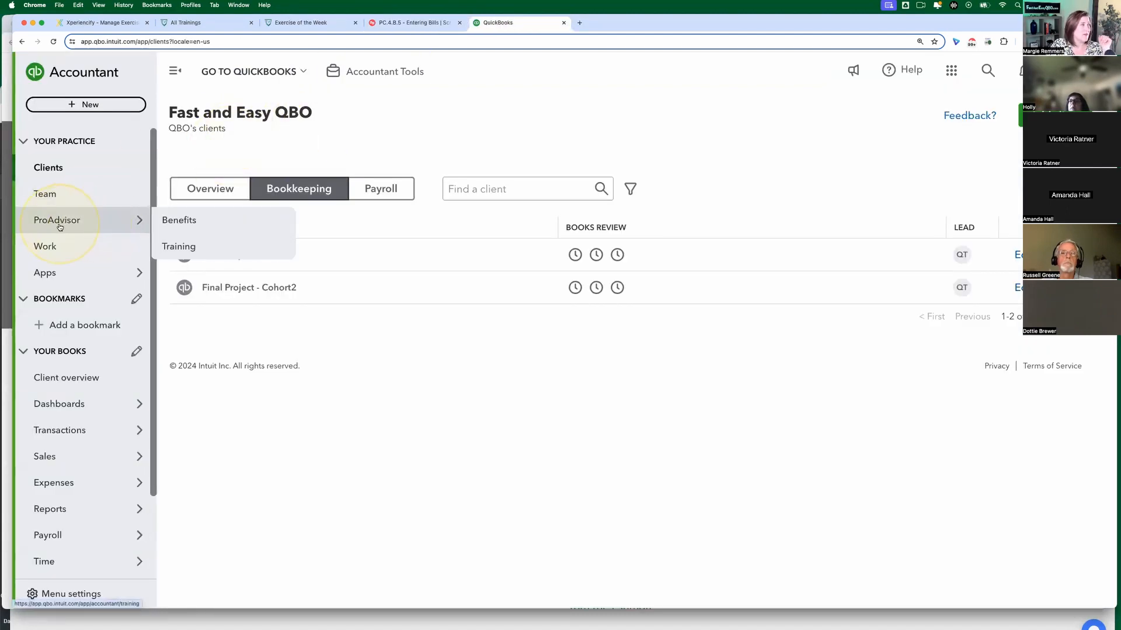
left_click(175, 248)
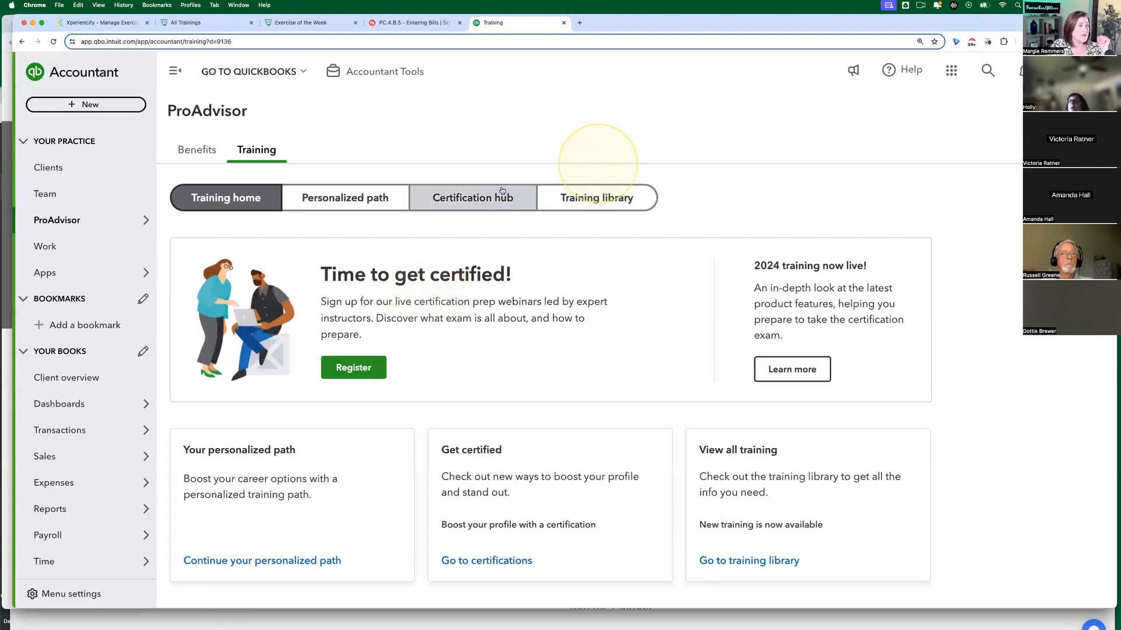
left_click(624, 198)
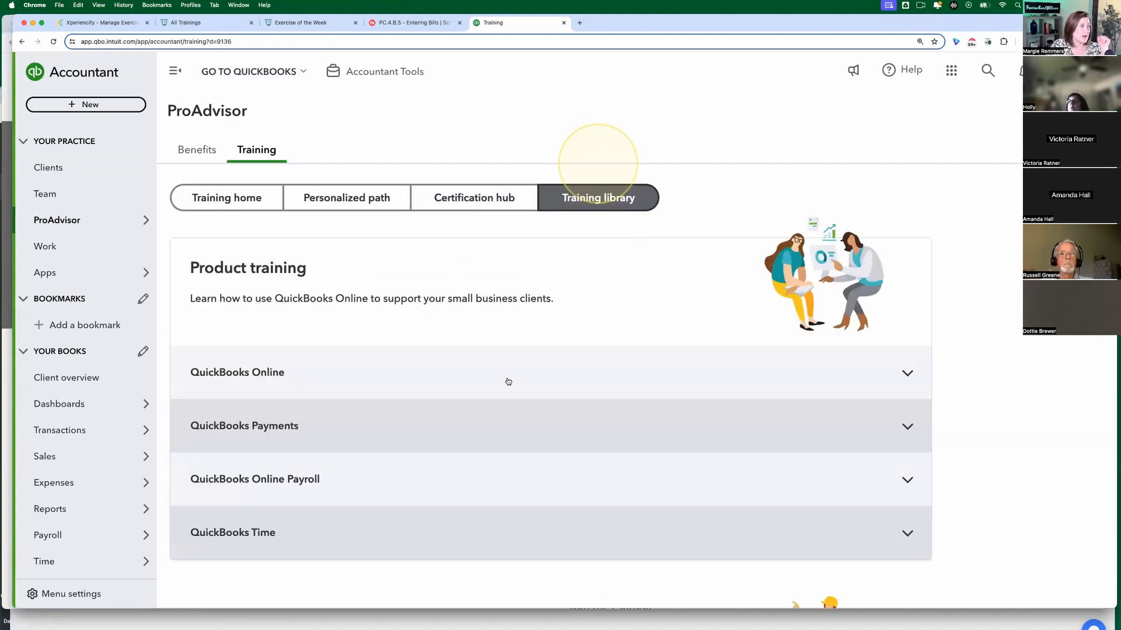
left_click(346, 376)
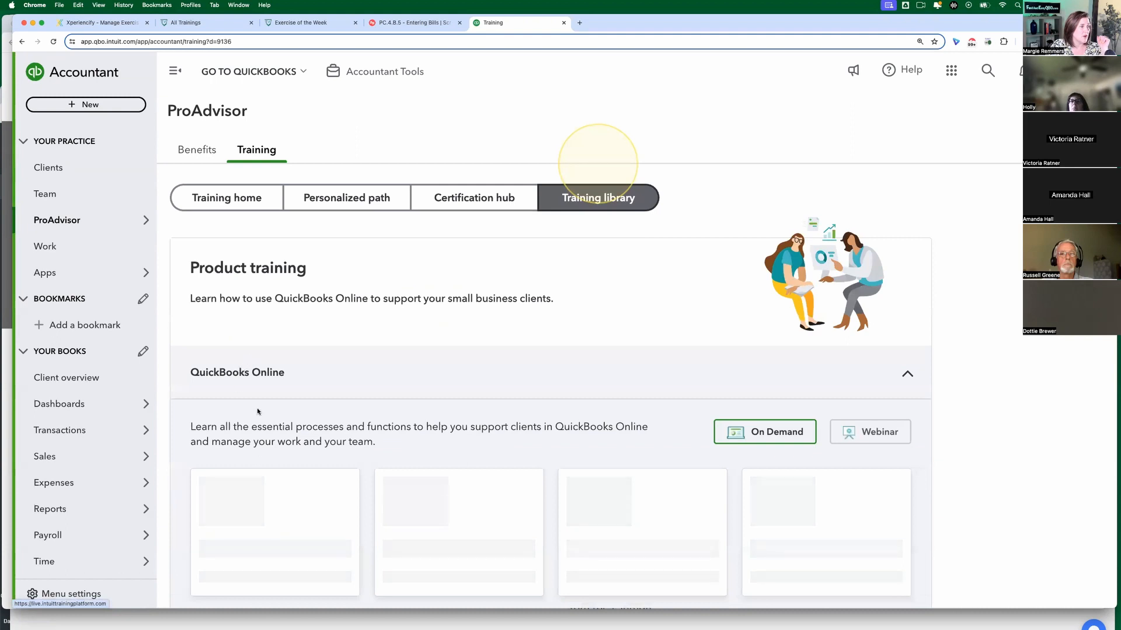
scroll(511, 408, "down", 5)
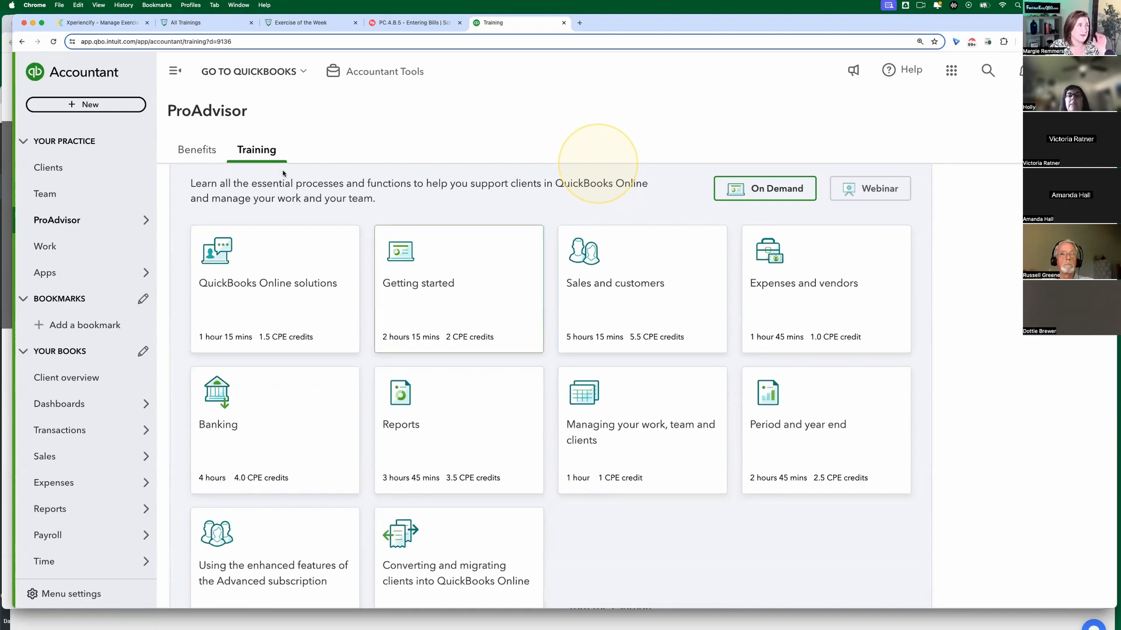
Step: Read the PC.4.B.5 - Entering Bills instructions on where to find the original ProAdvisor Challenge
left_click(413, 23)
left_click(855, 353)
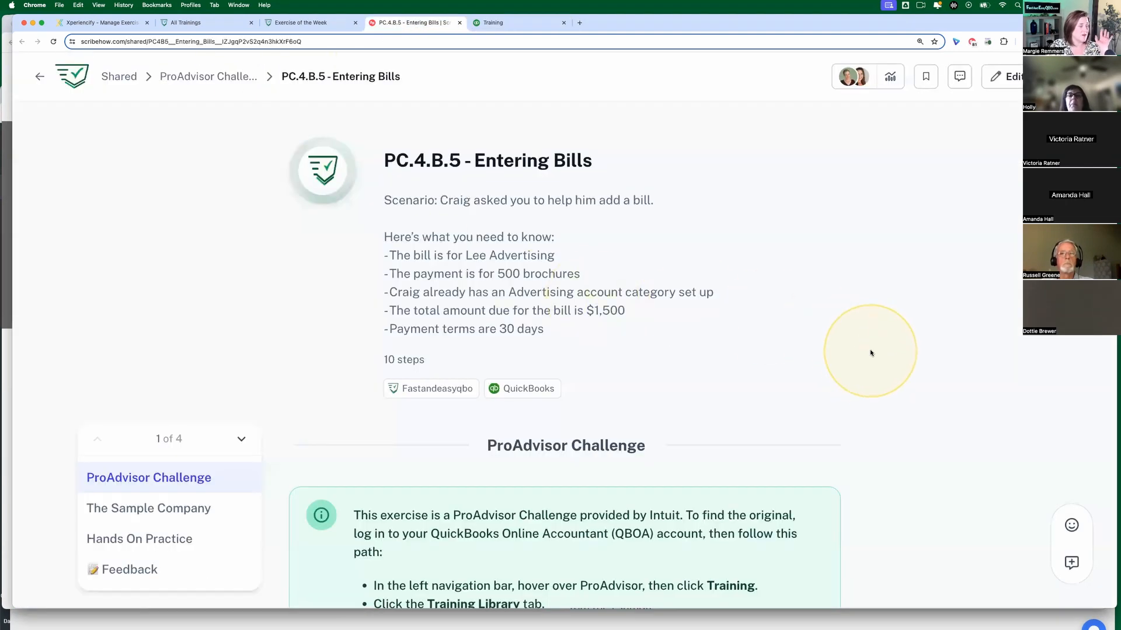
scroll(870, 349, "down", 6)
scroll(870, 350, "down", 1)
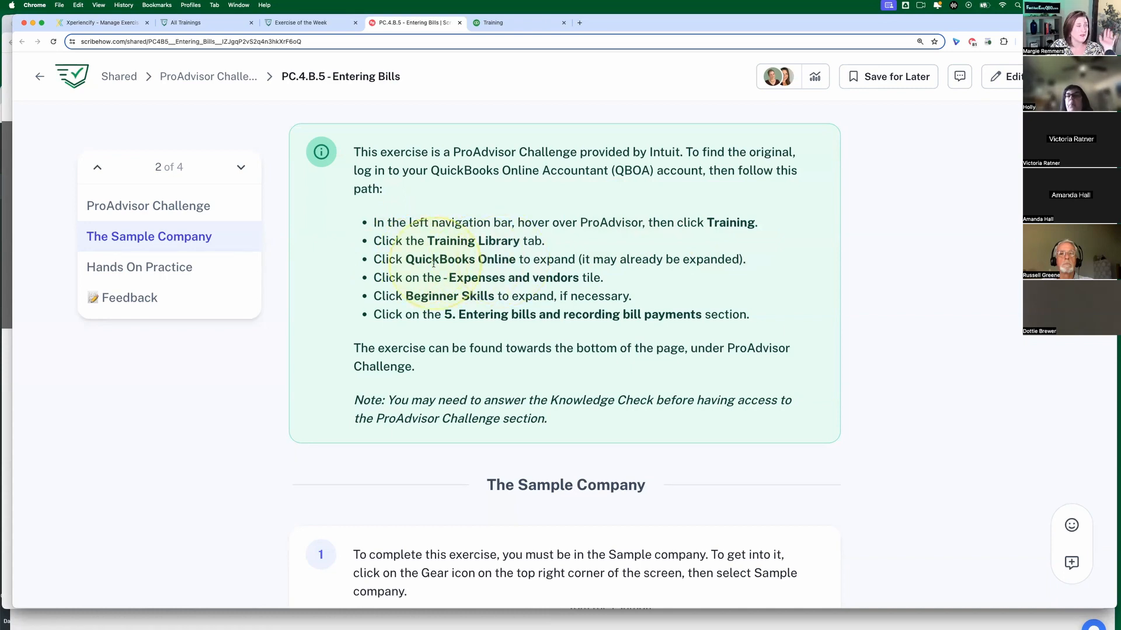
scroll(525, 233, "down", 1)
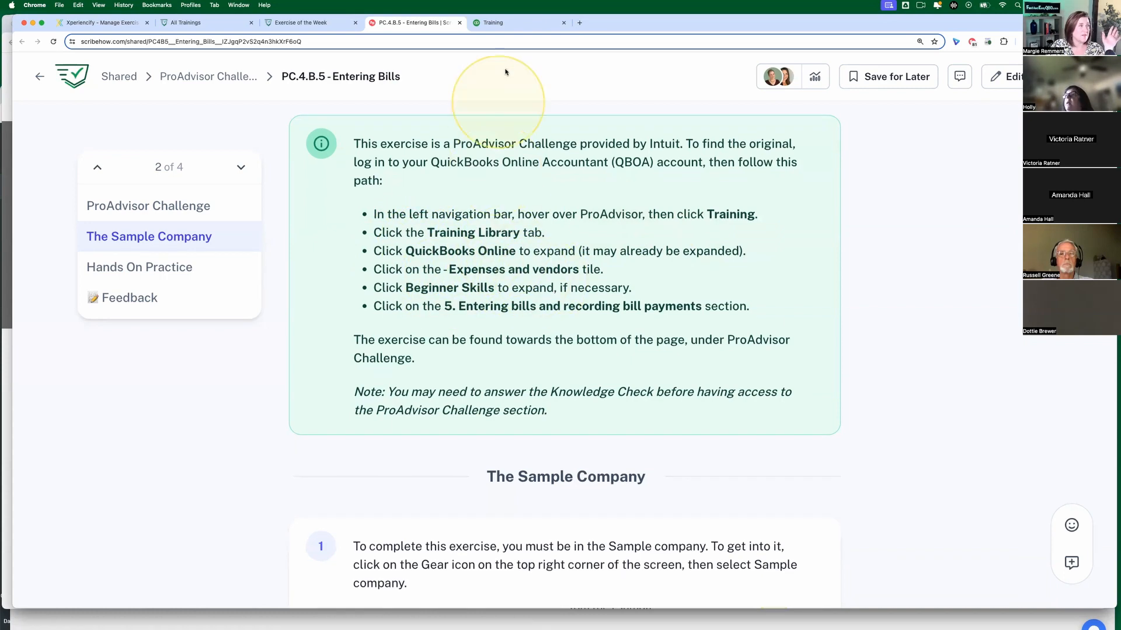
Step: Open the Expenses and vendors course in the training library, and check the exercise's path instructions again
left_click(506, 22)
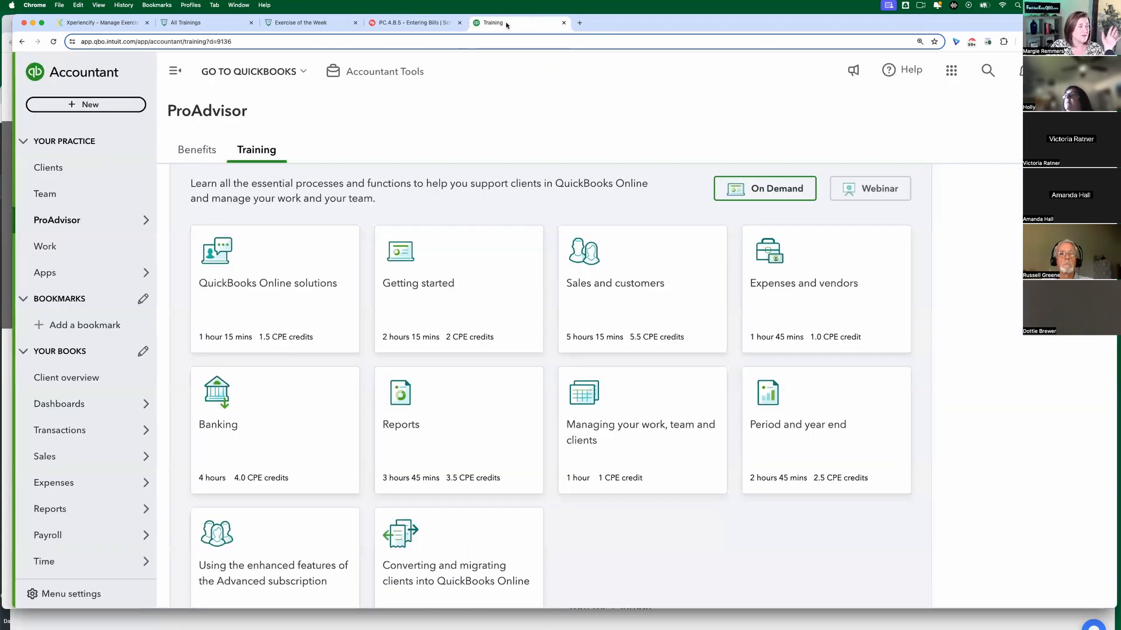
left_click(808, 286)
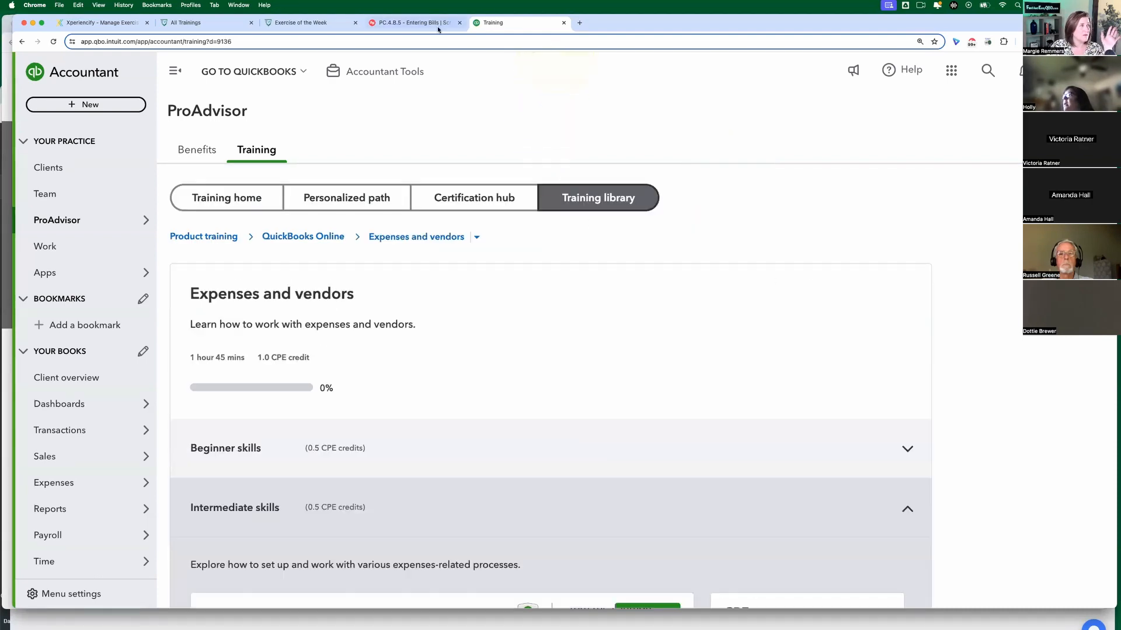
left_click(415, 23)
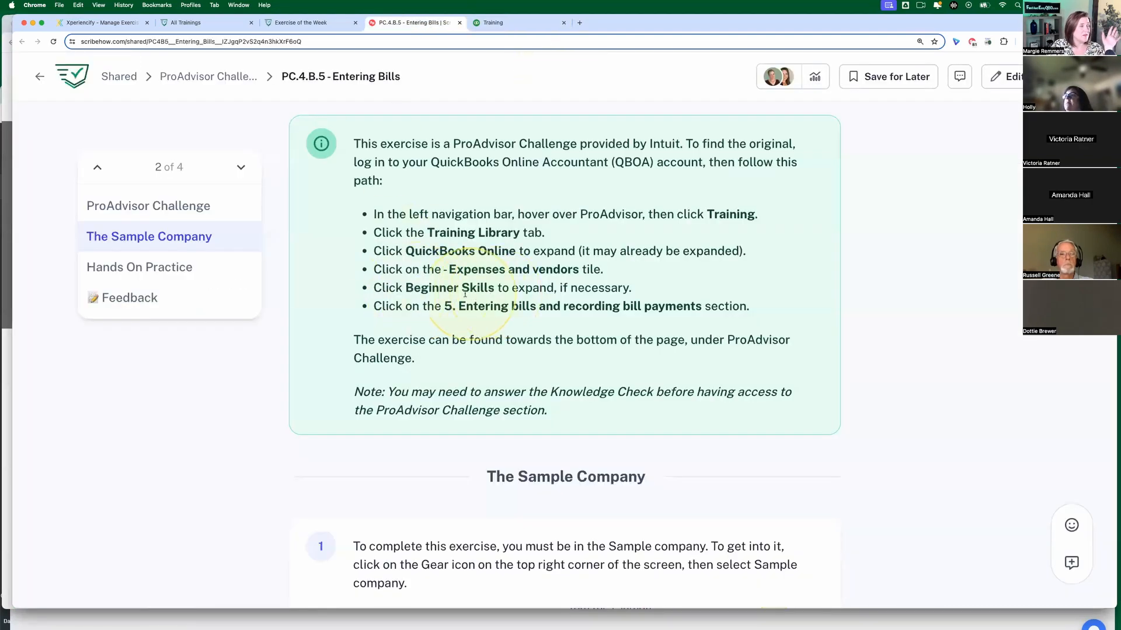
Step: Look through the Intermediate and Advanced skills sections of the Expenses and vendors course, and check the exam badges on their lessons
left_click(511, 25)
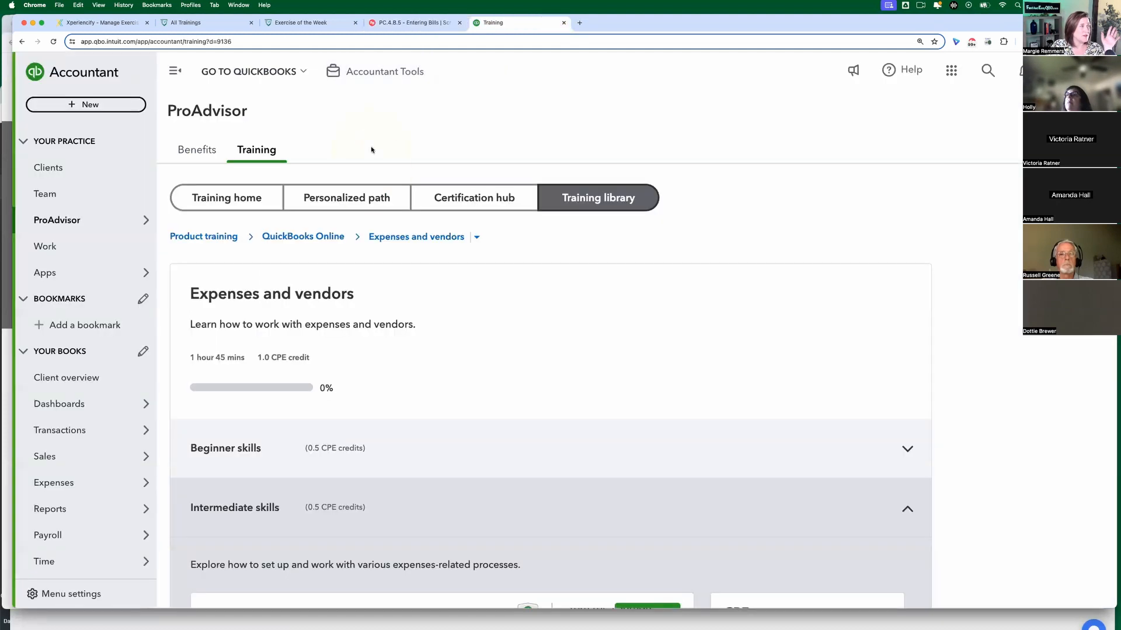
scroll(657, 311, "down", 3)
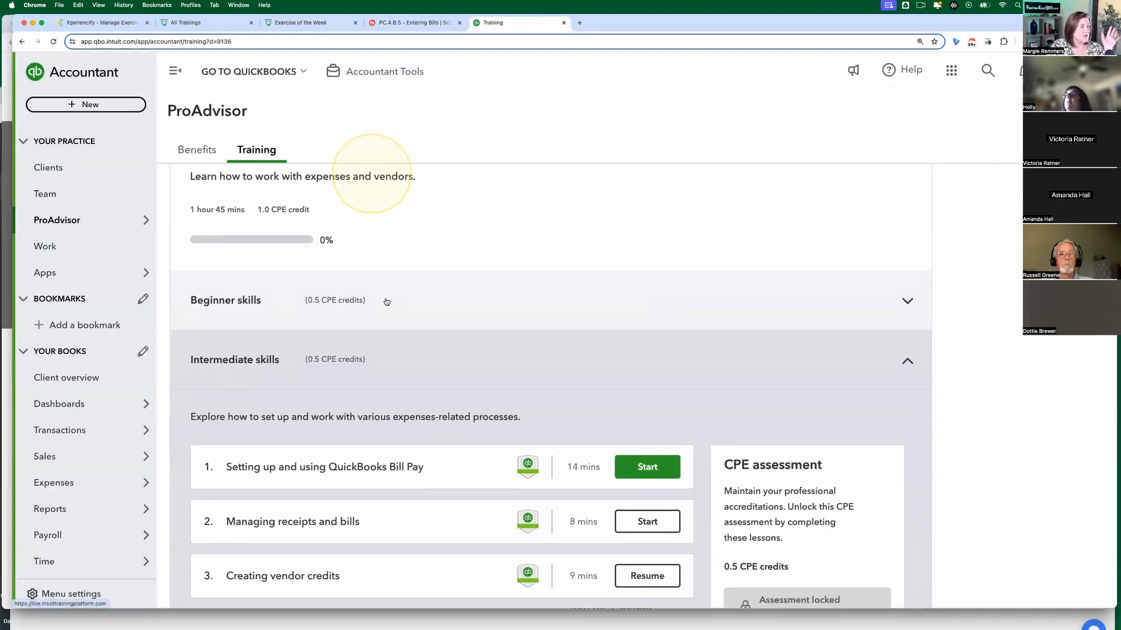
left_click(517, 374)
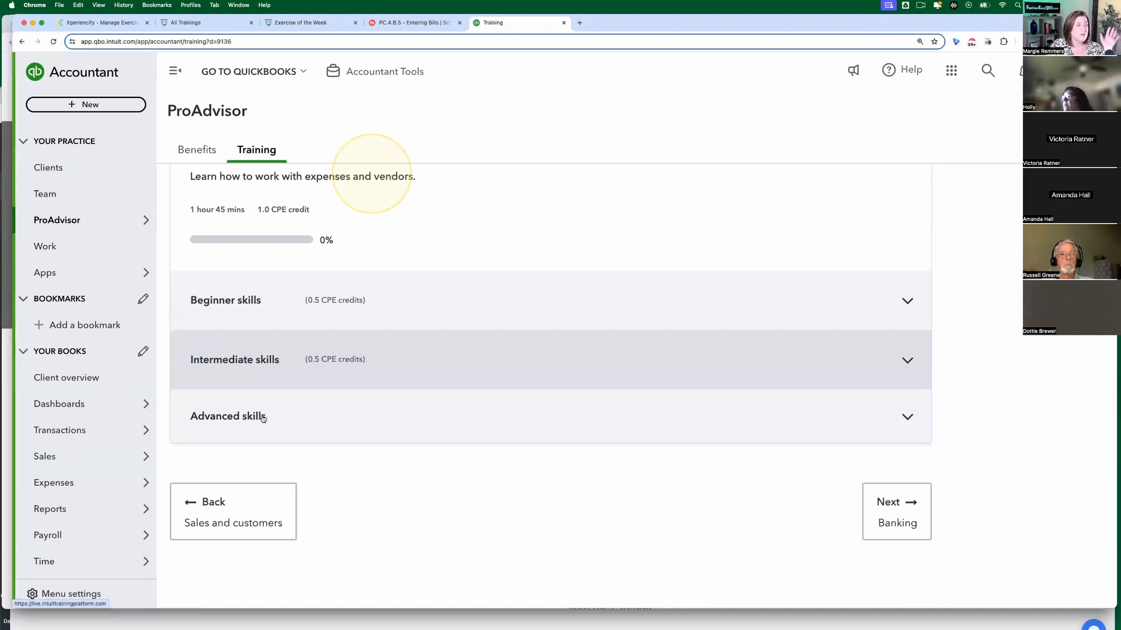
left_click(251, 368)
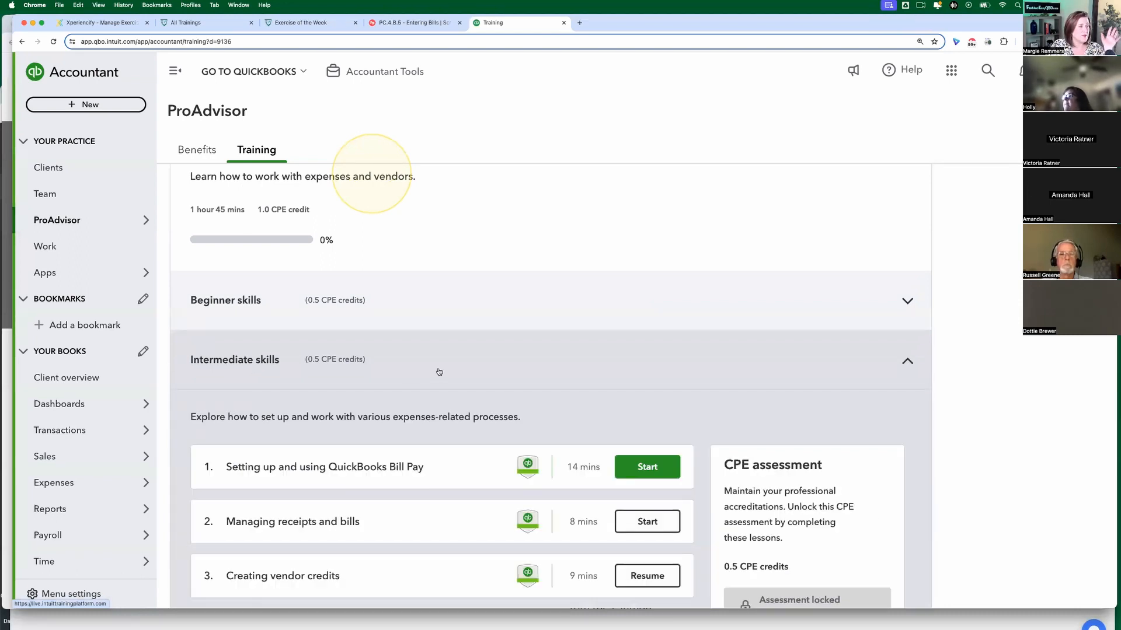
mouse_move(527, 472)
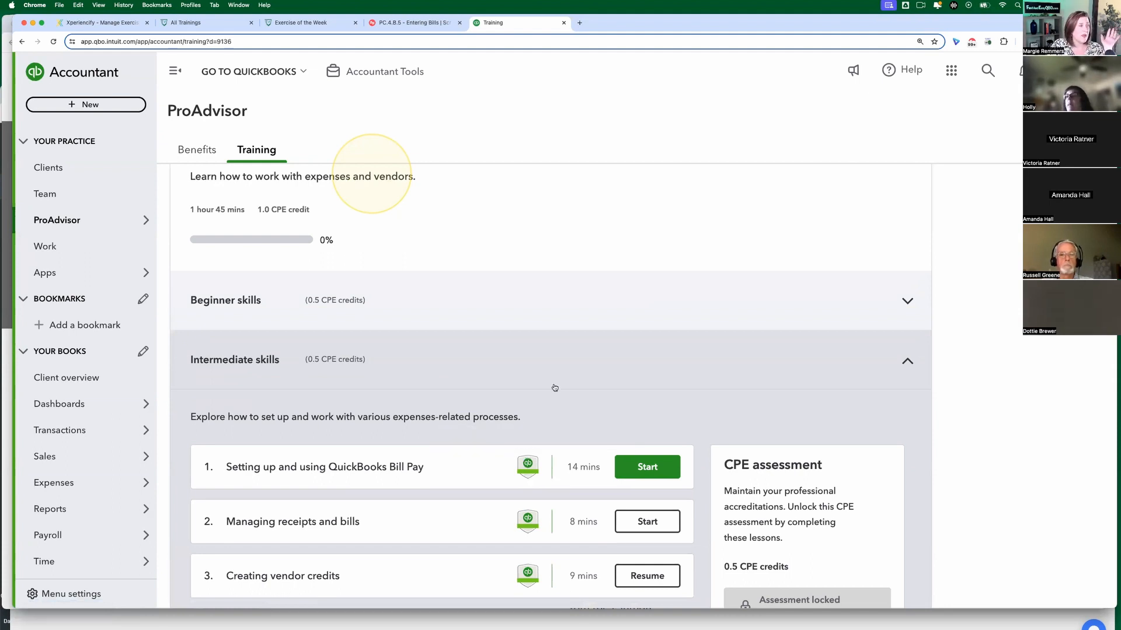
left_click(557, 376)
left_click(447, 416)
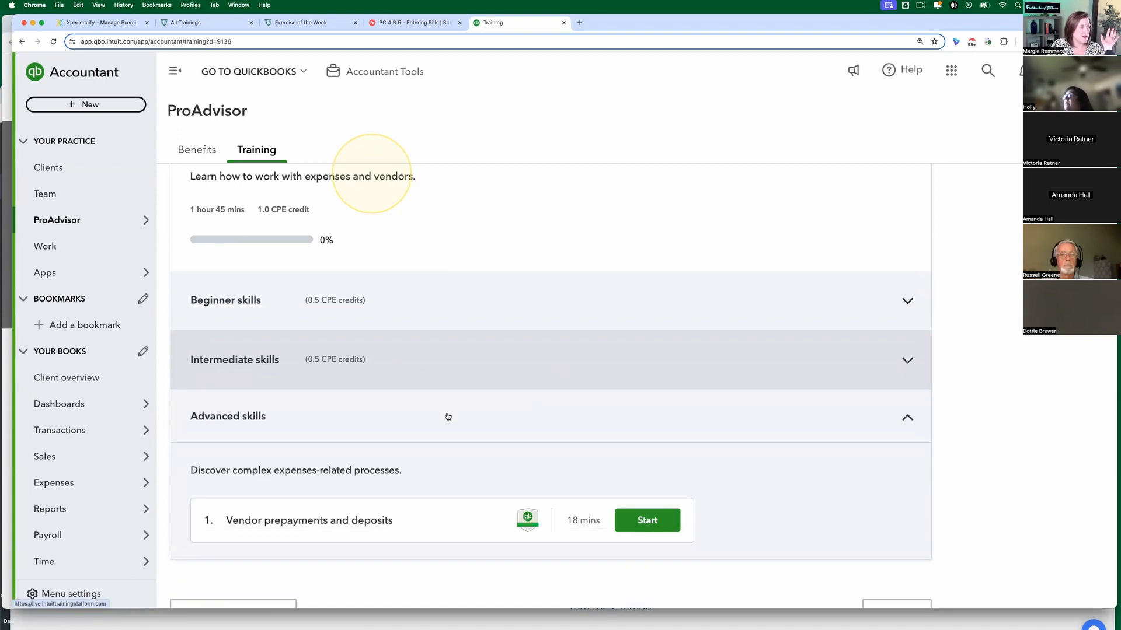
mouse_move(530, 522)
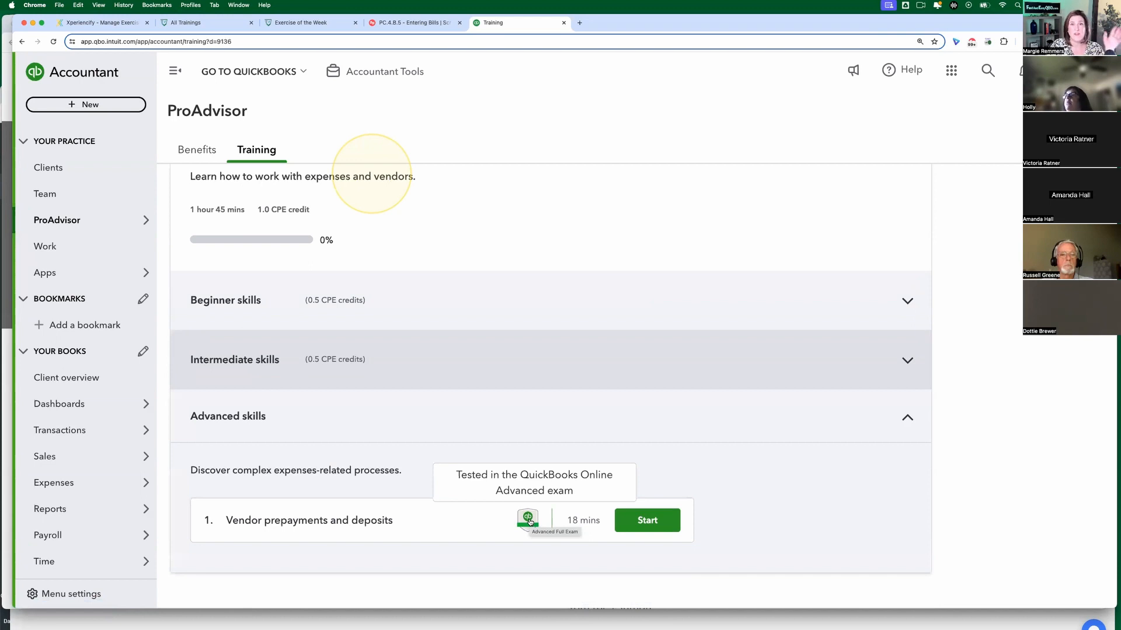
Step: Expand Beginner skills, recheck the exercise's path instructions, and open lesson 5, Entering bills and recording bill payments
left_click(542, 319)
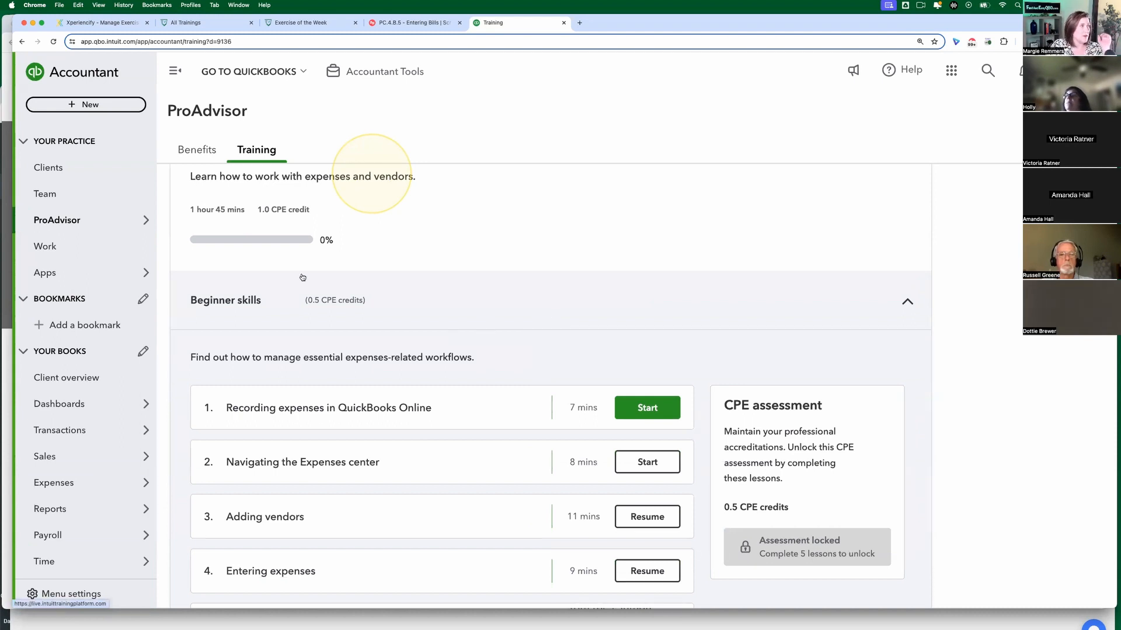
left_click(425, 23)
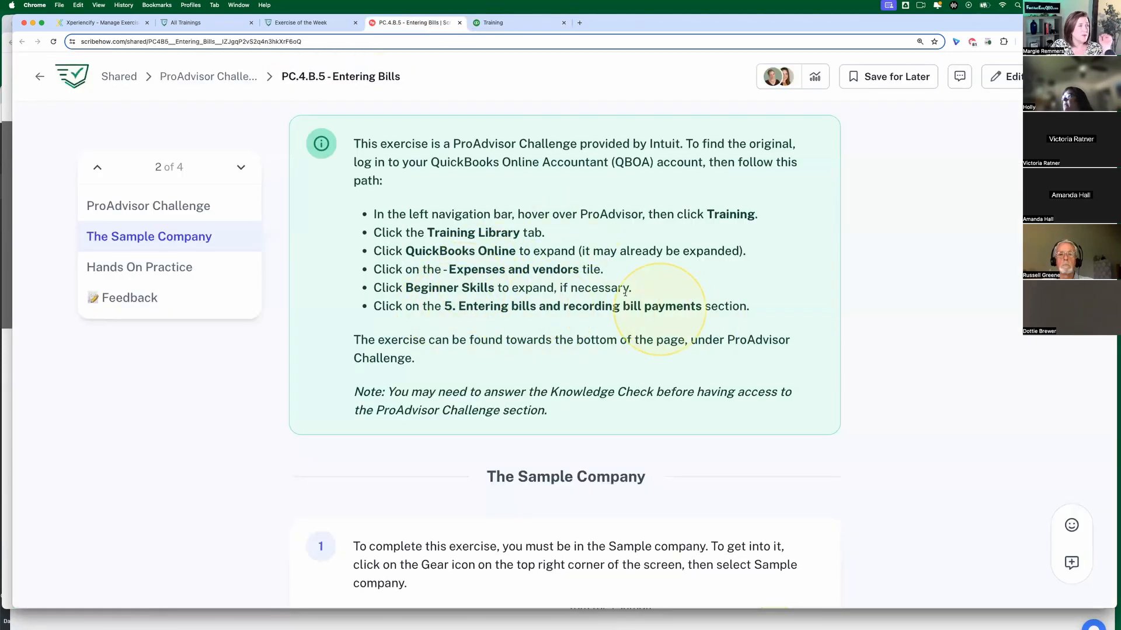
left_click(502, 23)
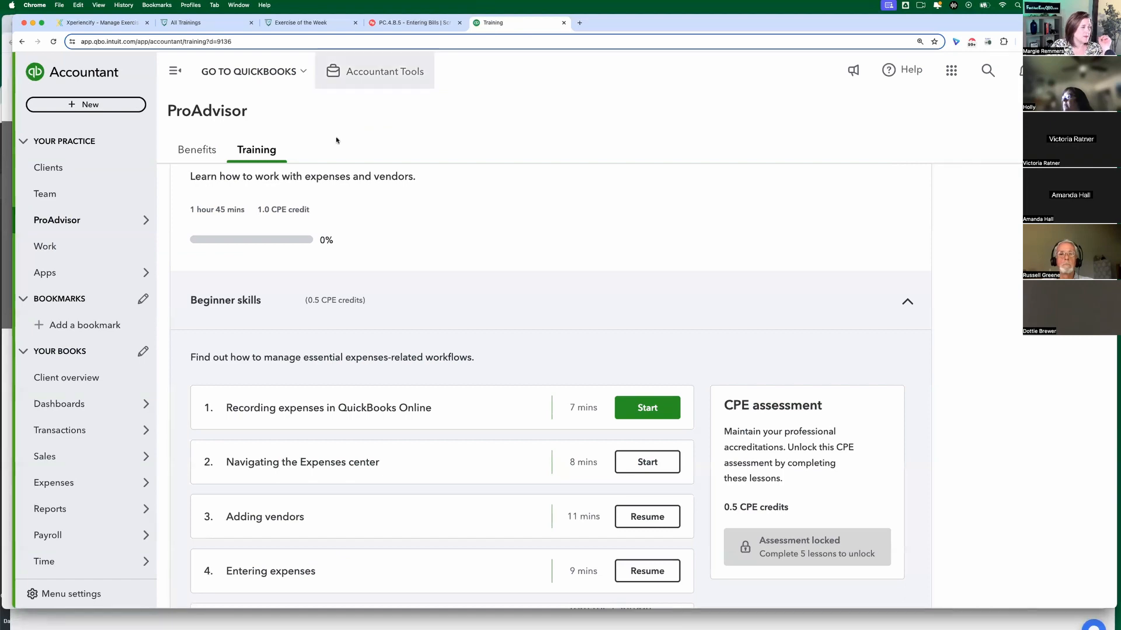
scroll(495, 328, "down", 4)
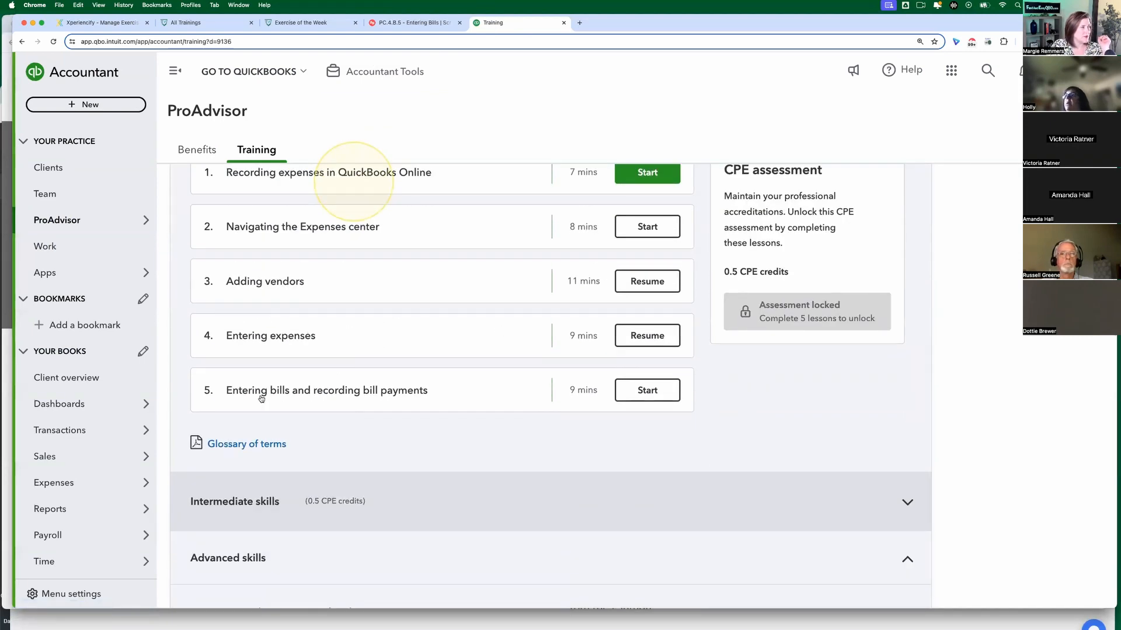
left_click(407, 400)
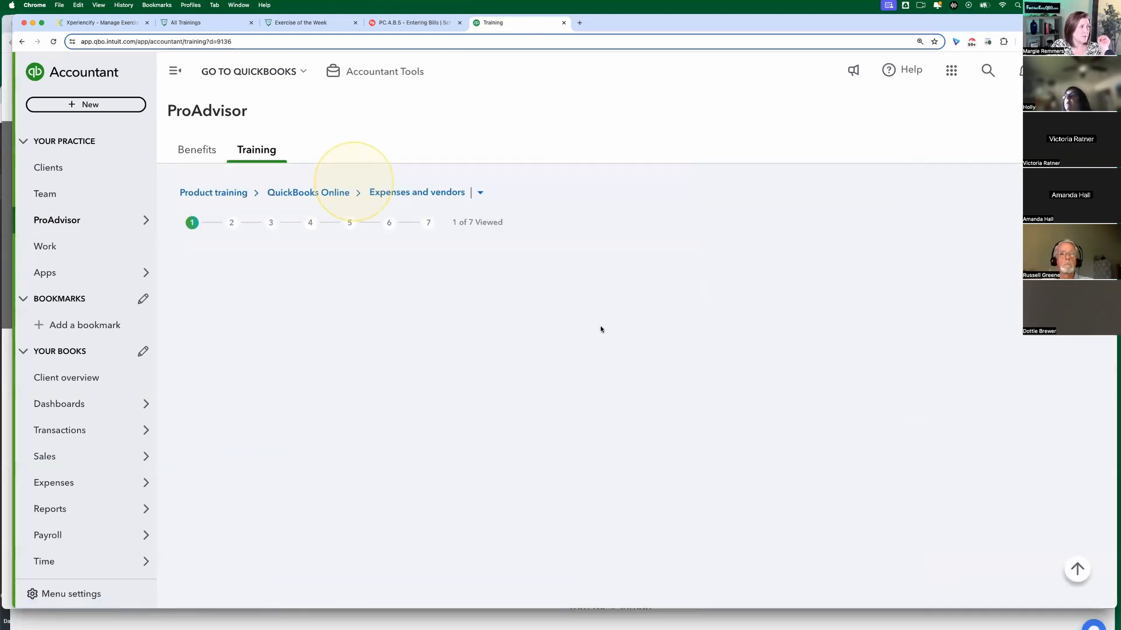
Step: Skim the Entering bills and recording bill payments lesson from the introduction through to the Knowledge check question
scroll(603, 392, "down", 3)
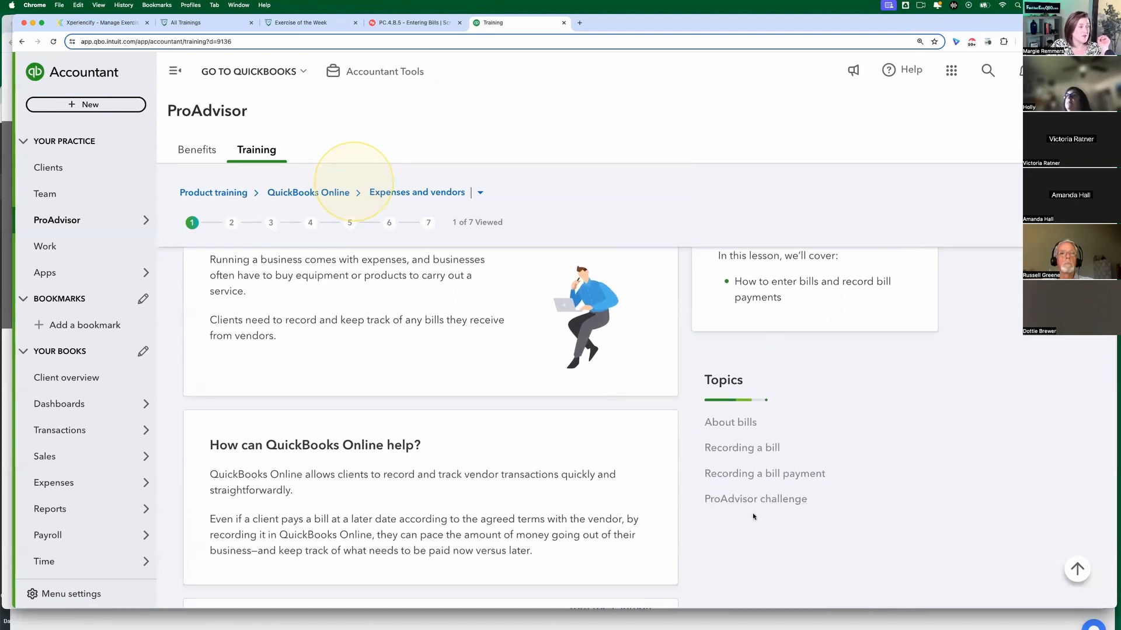
scroll(753, 516, "down", 1)
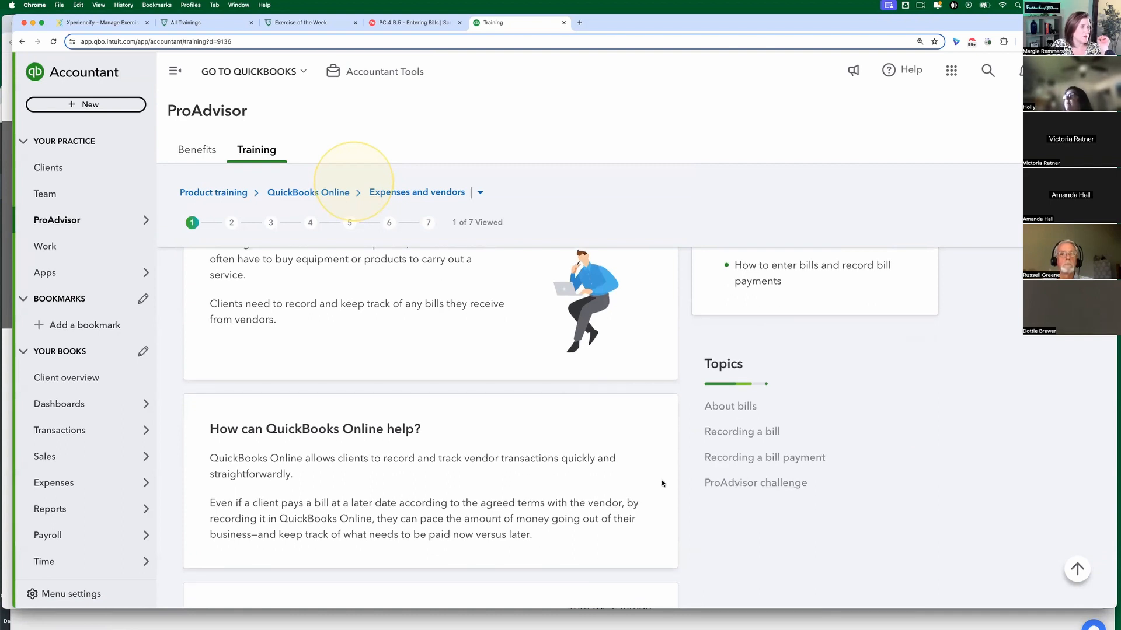
scroll(560, 460, "down", 15)
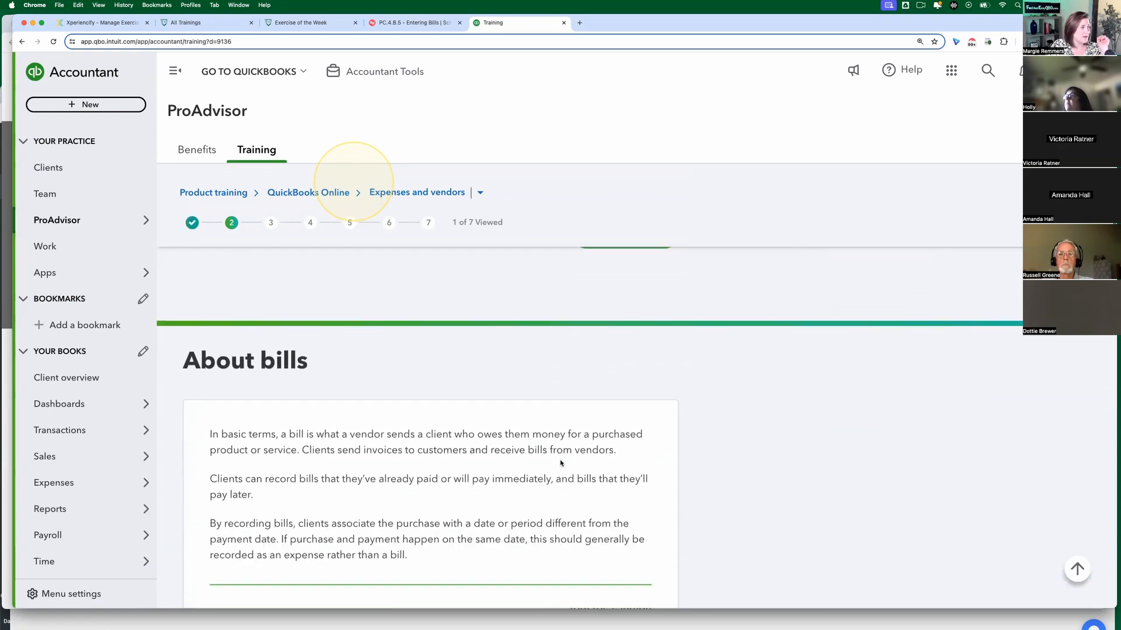
scroll(559, 460, "down", 12)
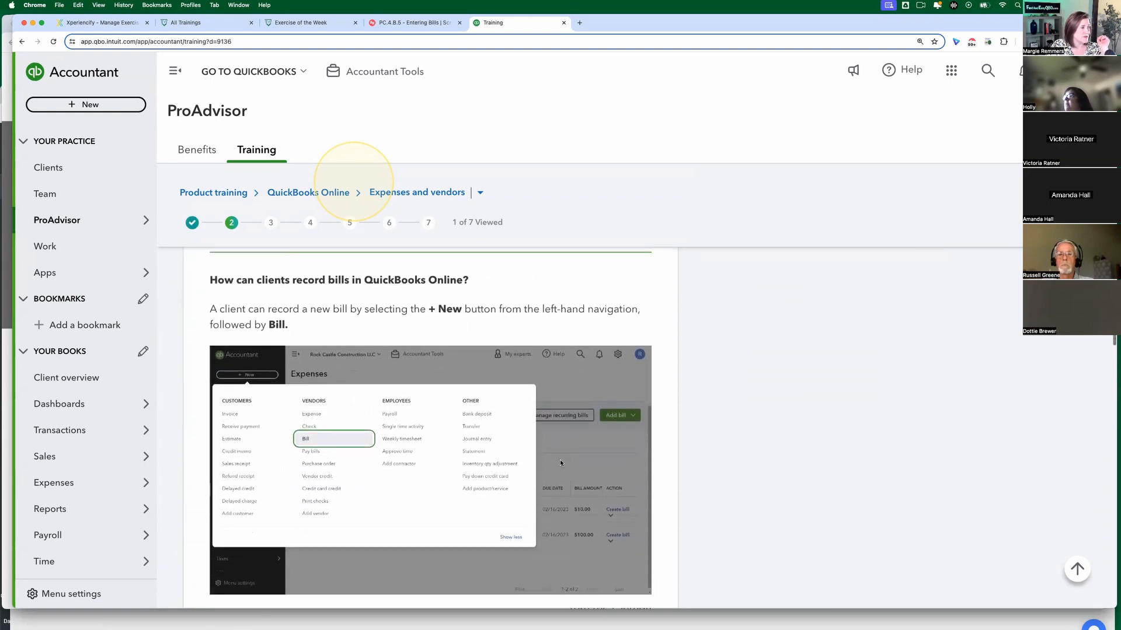
scroll(559, 462, "down", 12)
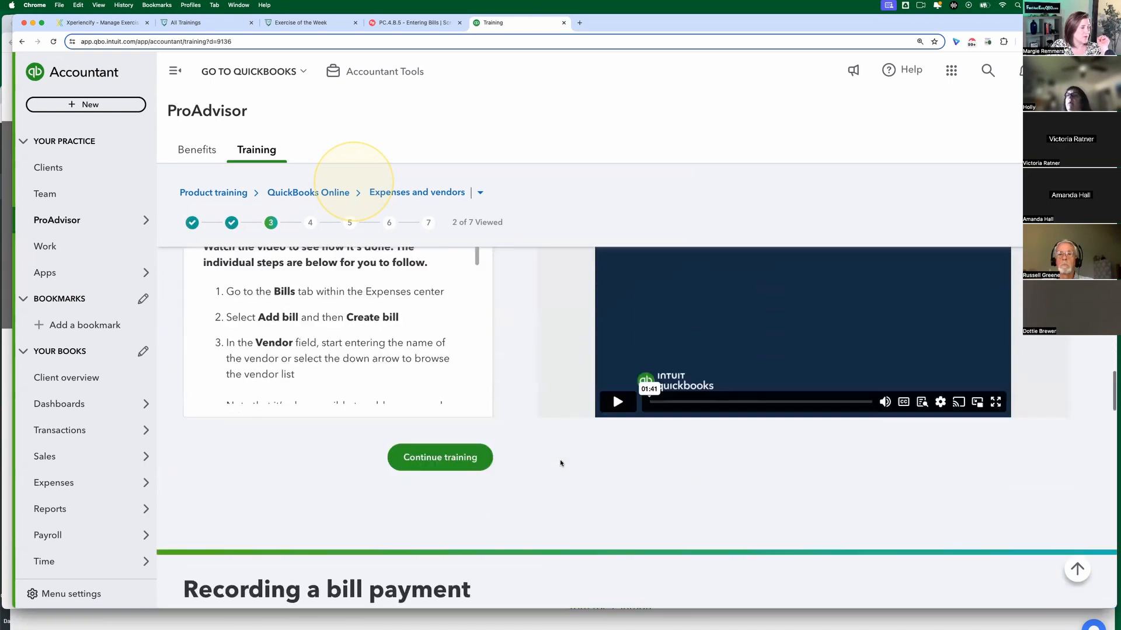
scroll(559, 460, "down", 12)
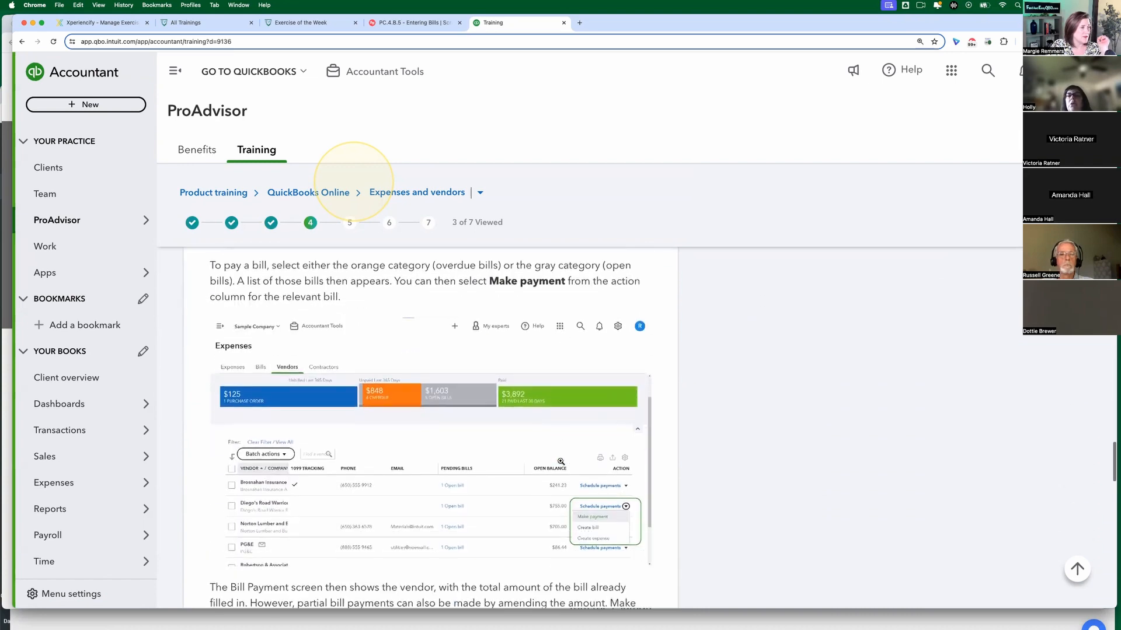
scroll(561, 462, "down", 12)
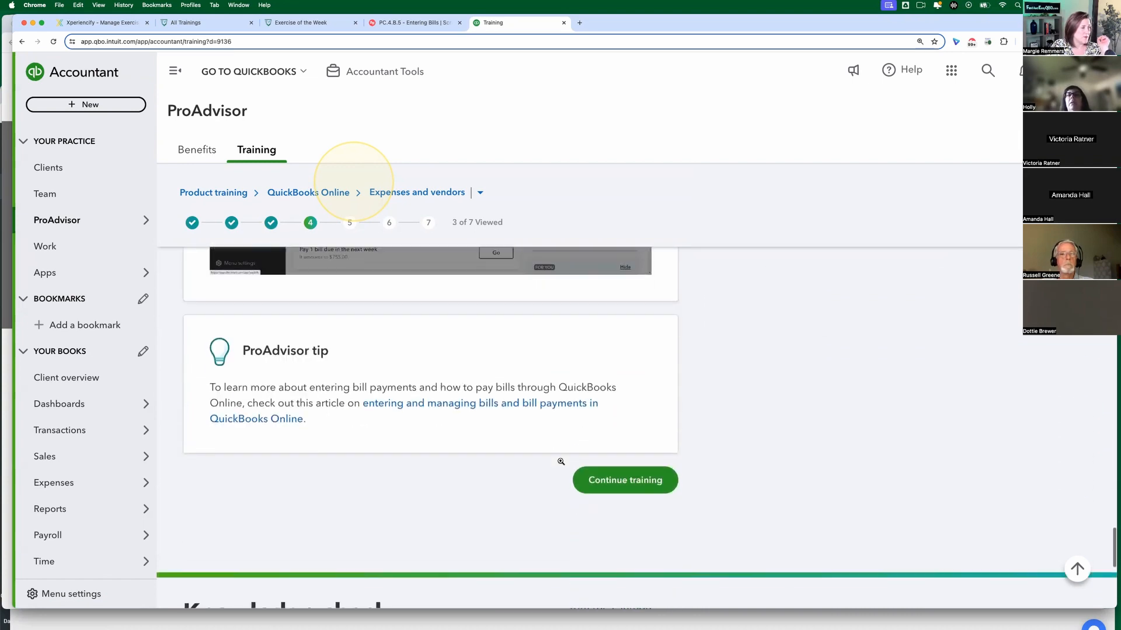
scroll(560, 462, "down", 5)
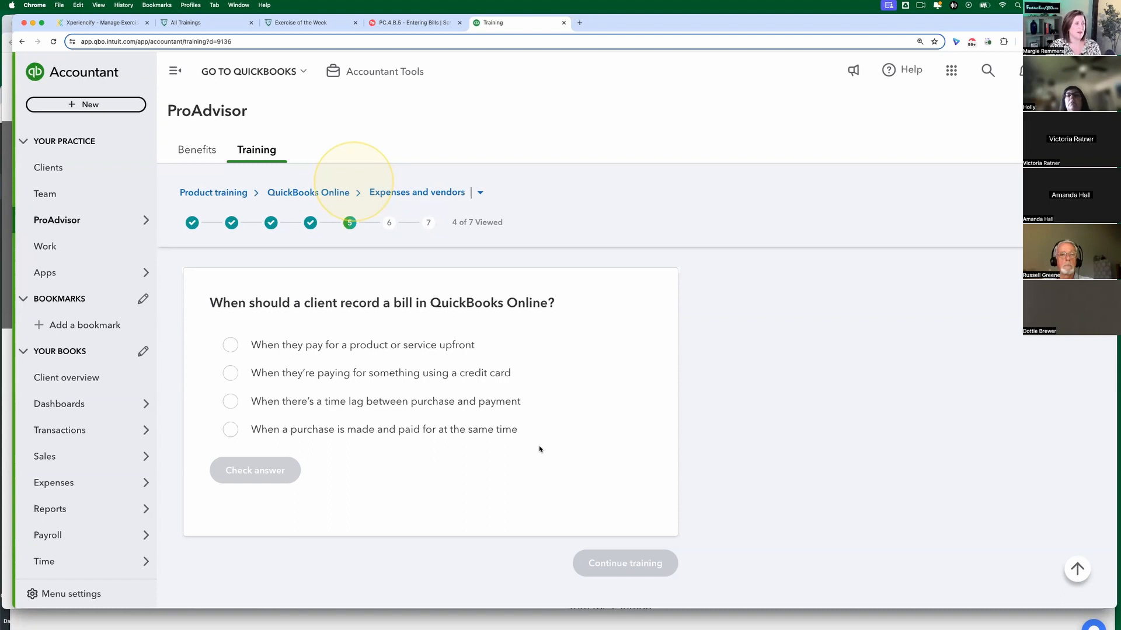
scroll(538, 446, "down", 1)
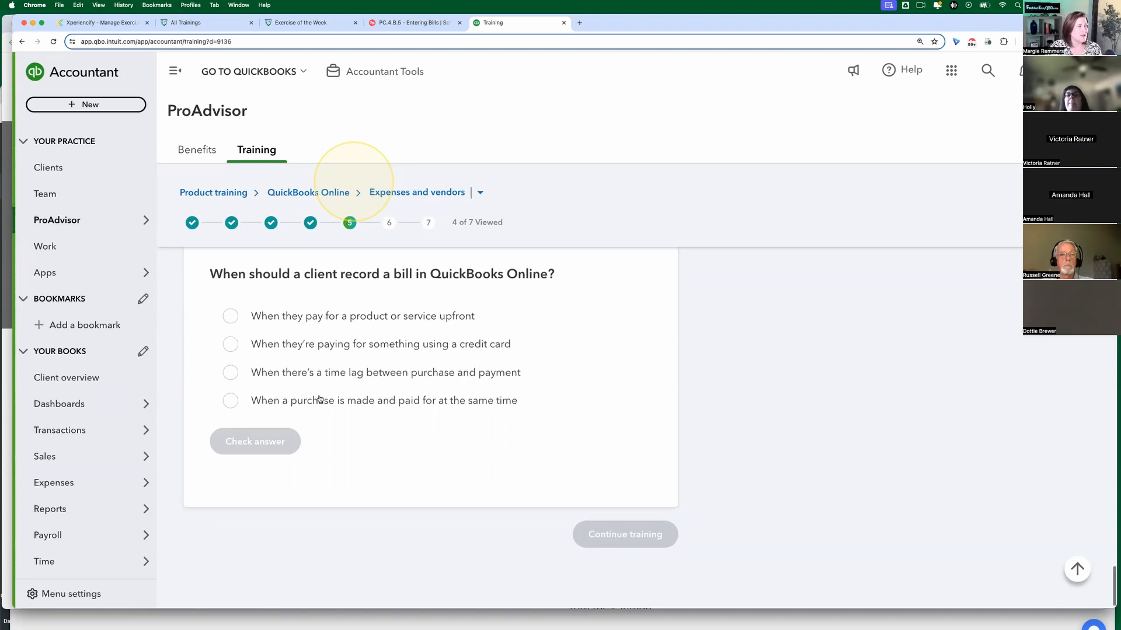
Step: Answer the Knowledge check with "When there's a time lag between purchase and payment", check the answer, and continue the training
scroll(414, 429, "up", 1)
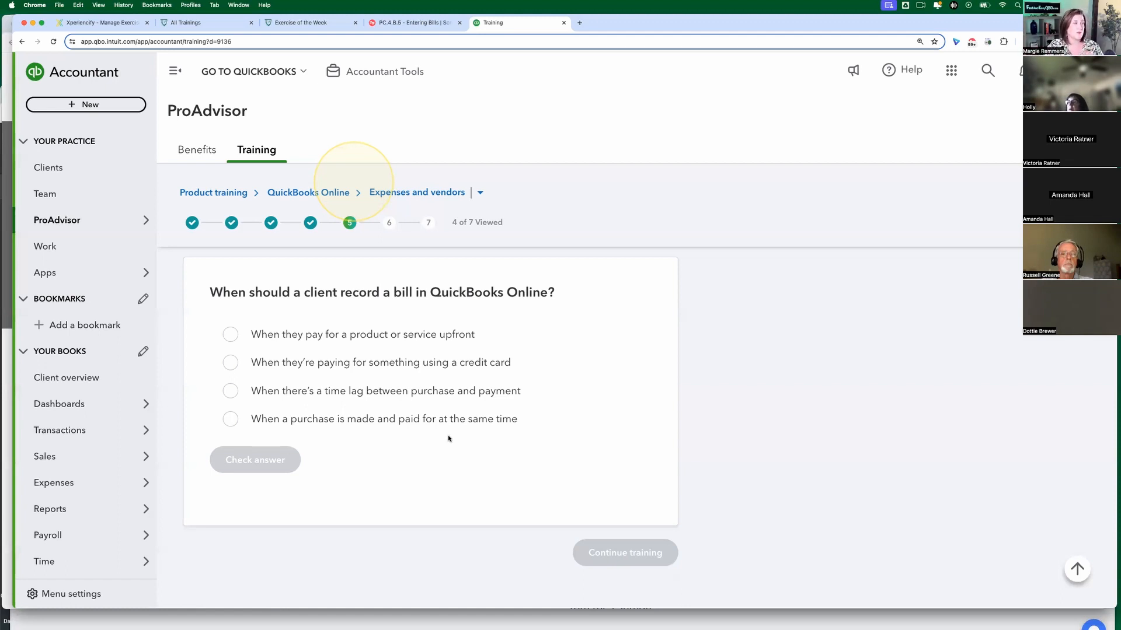
left_click(342, 395)
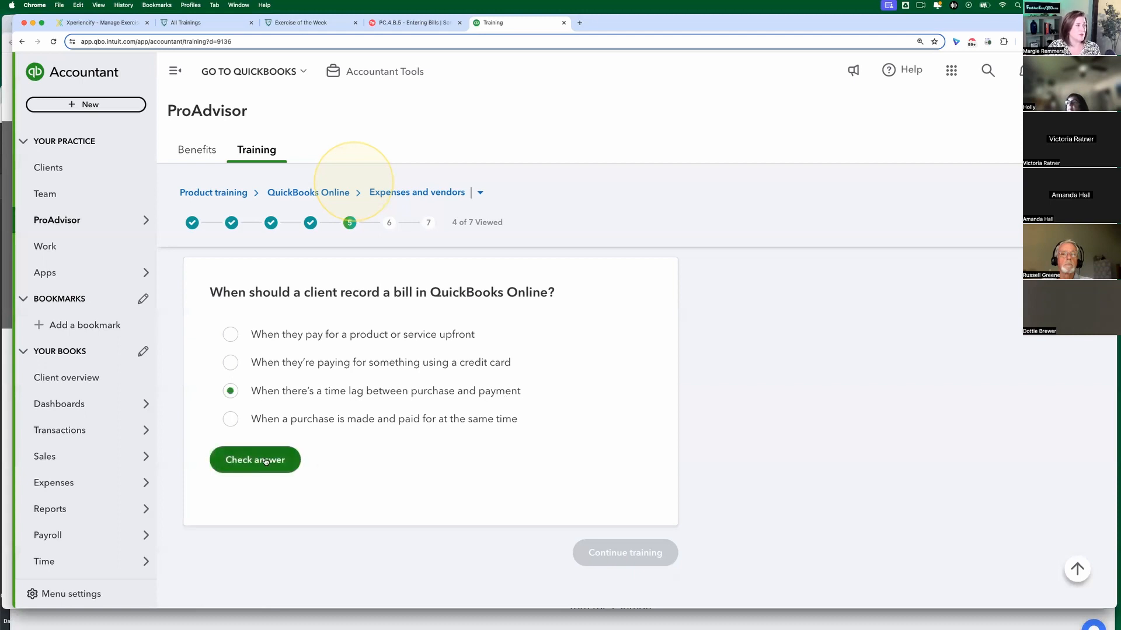
left_click(292, 461)
left_click(630, 516)
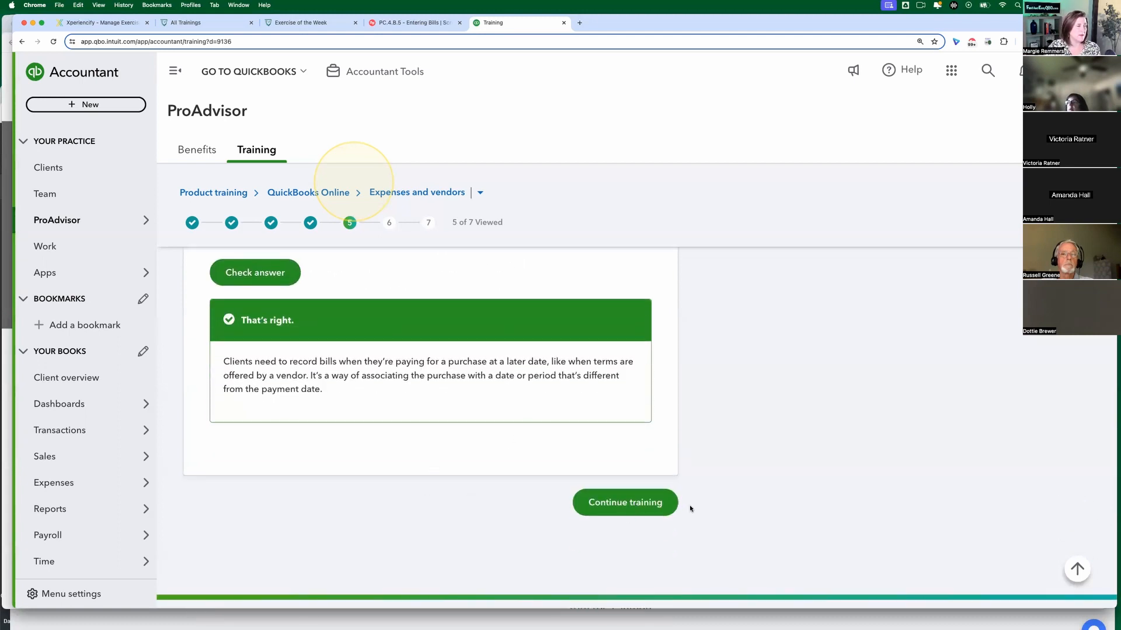
Step: Expand The task in the ProAdvisor challenge and read the details of the bill for Craig's Landscaping
scroll(691, 509, "down", 8)
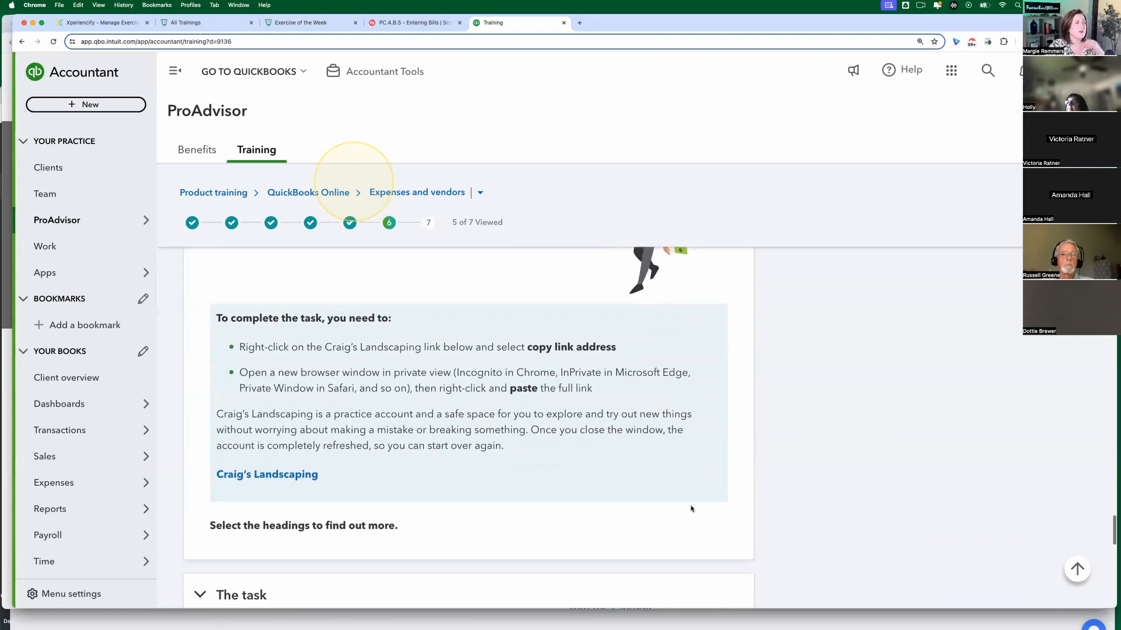
scroll(691, 509, "up", 1)
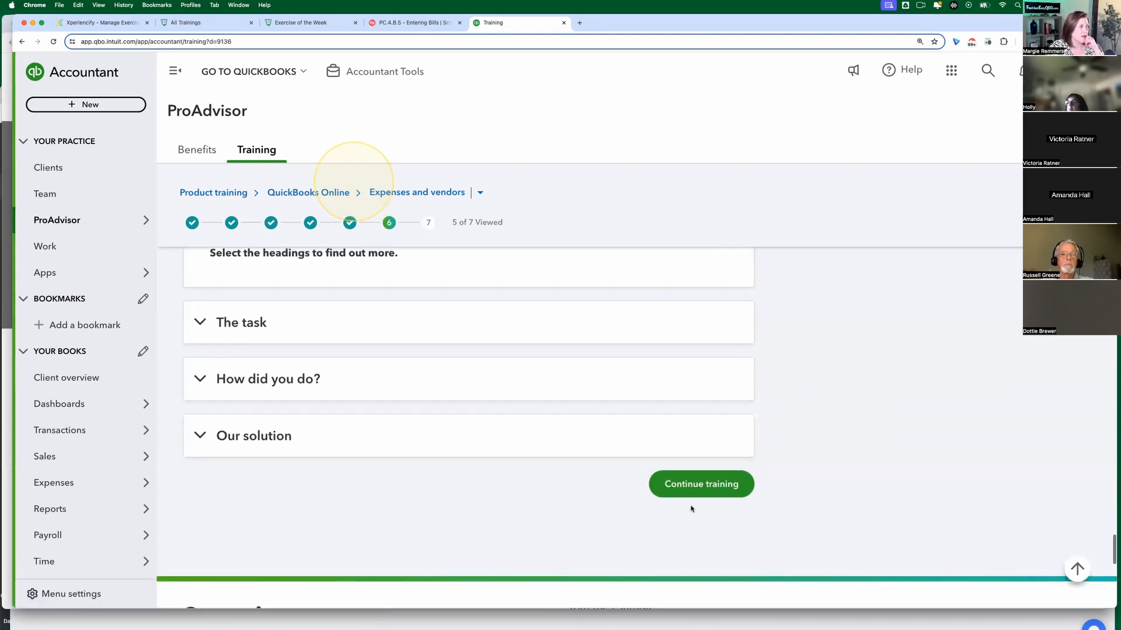
left_click(243, 328)
scroll(240, 349, "down", 1)
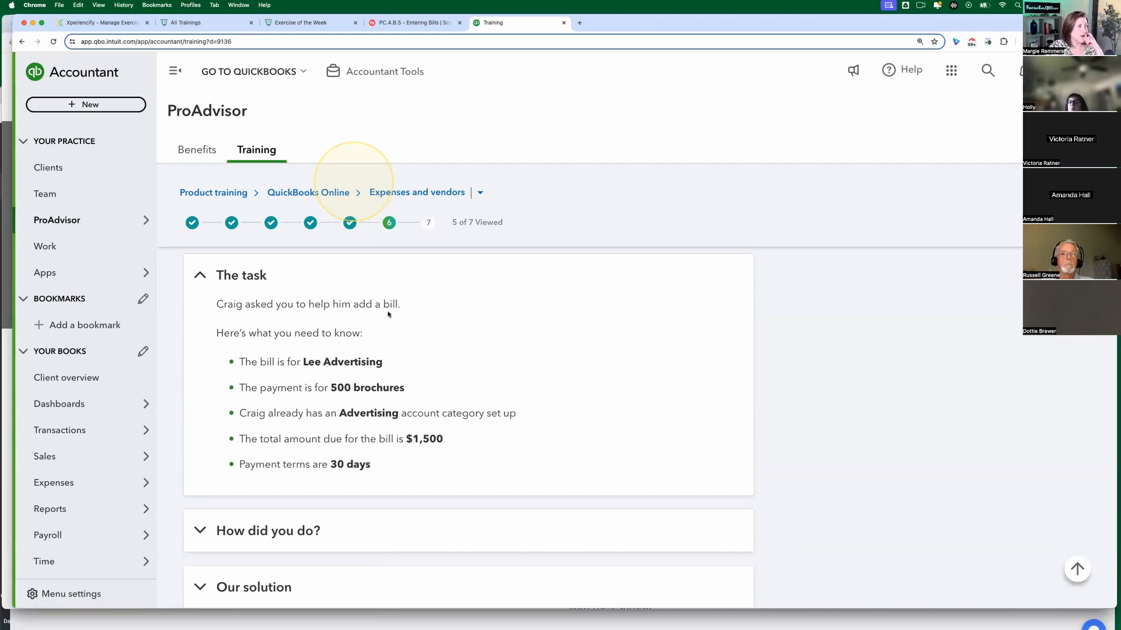
scroll(541, 421, "down", 1)
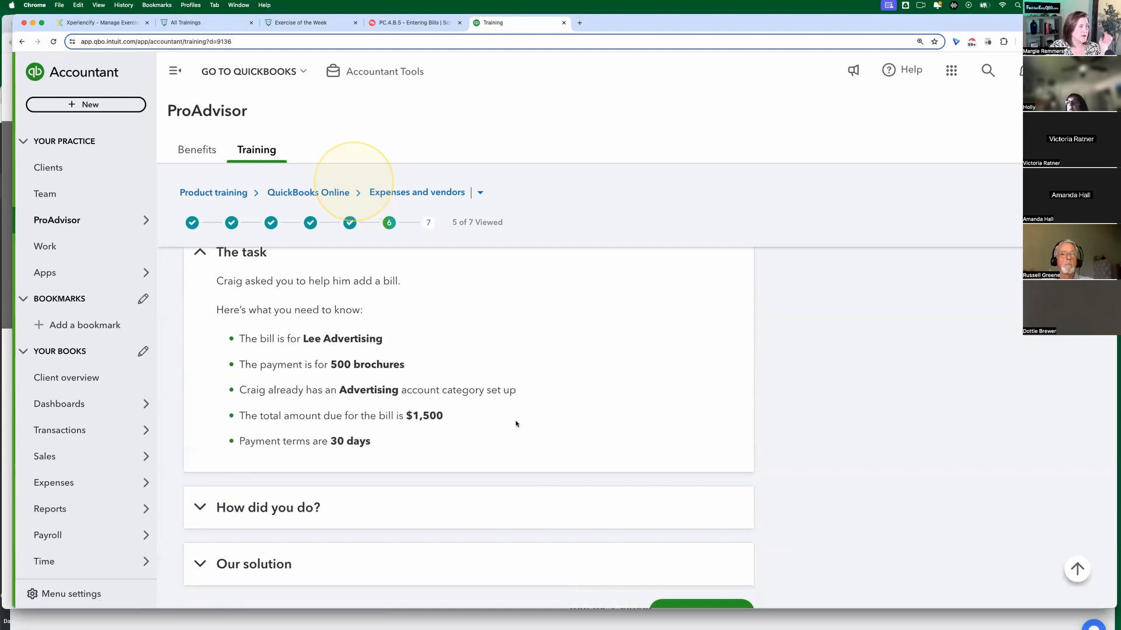
Step: Expand the How did you do? and Our solution sections of the ProAdvisor challenge and review the solution steps
scroll(507, 427, "down", 1)
left_click(408, 470)
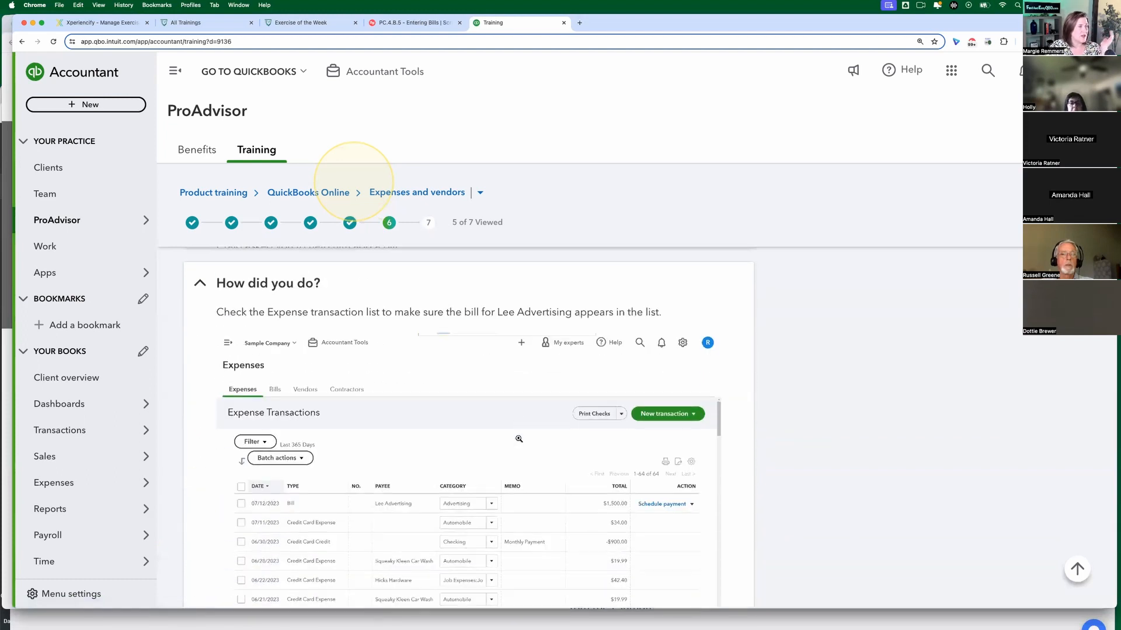
scroll(581, 493, "down", 3)
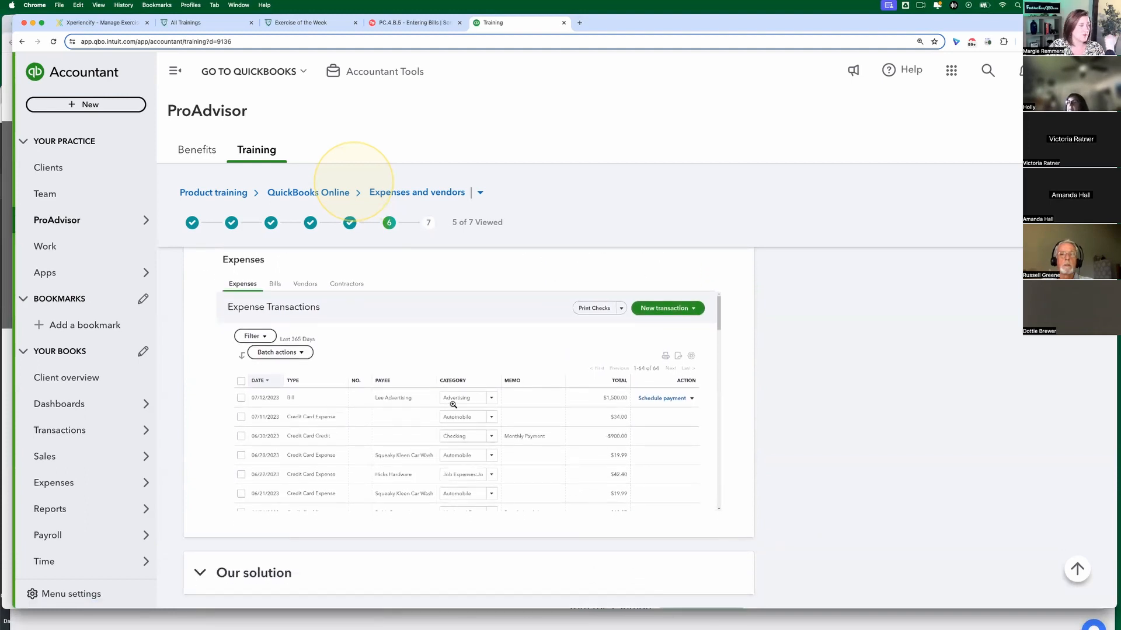
scroll(450, 406, "down", 4)
left_click(387, 352)
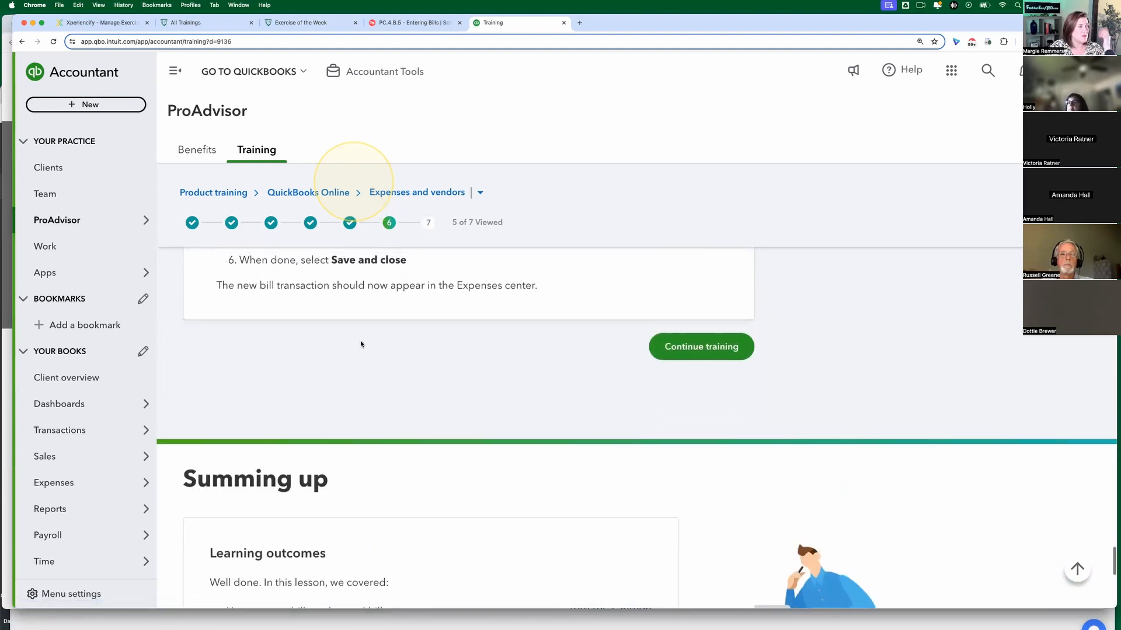
scroll(373, 353, "up", 5)
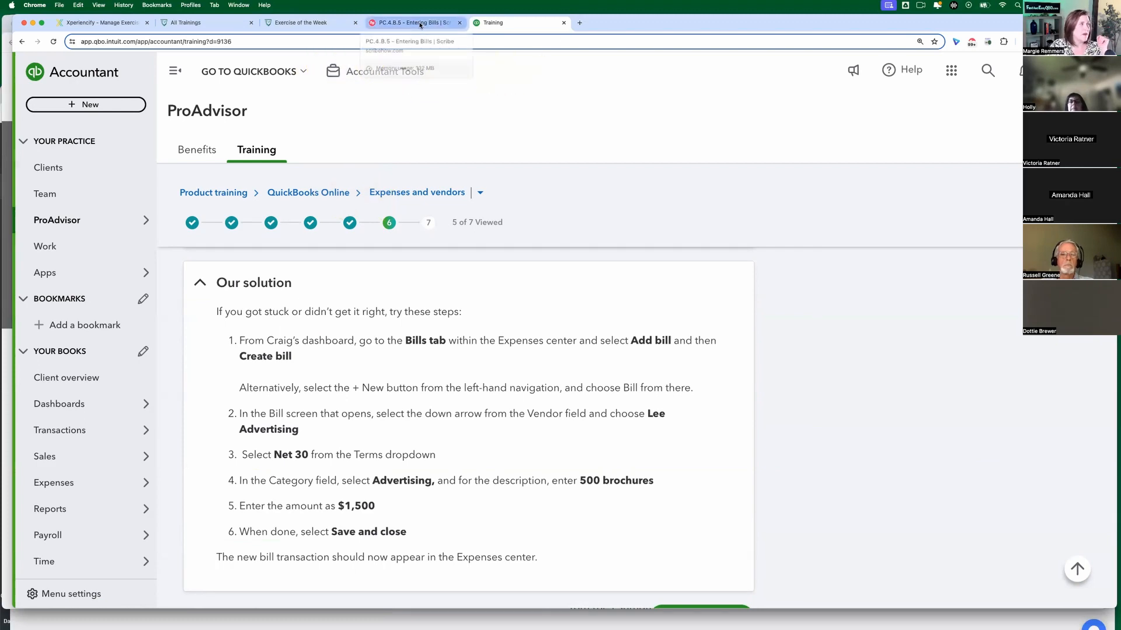
Step: Return to the PC.4.B.5 - Entering Bills exercise and read The Sample Company instructions on getting into the Sample company
left_click(294, 27)
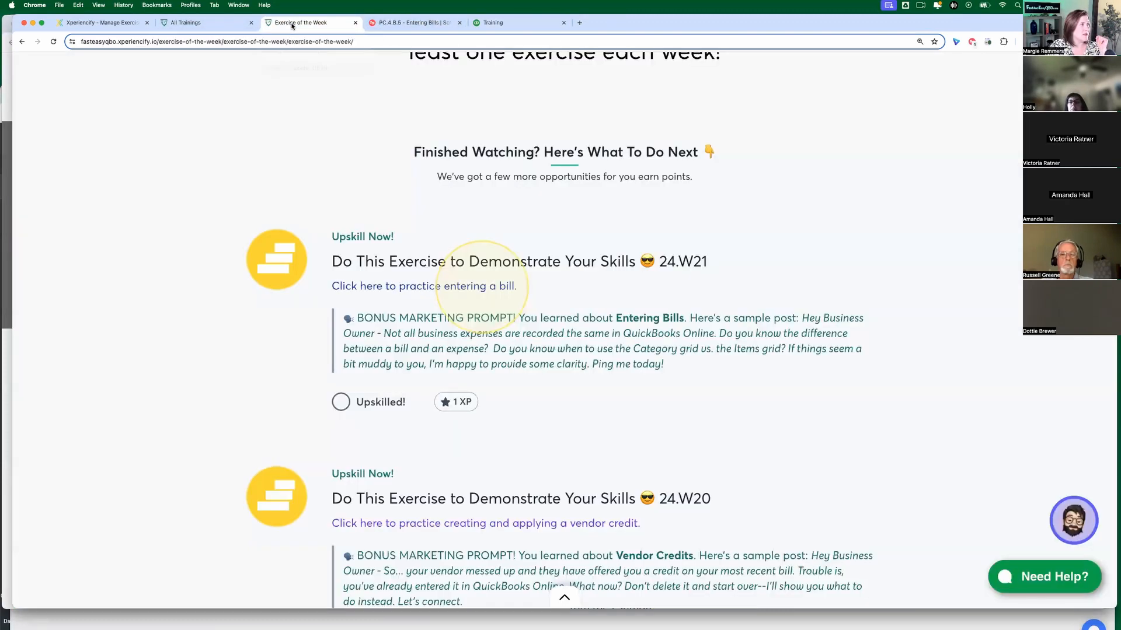
left_click(413, 24)
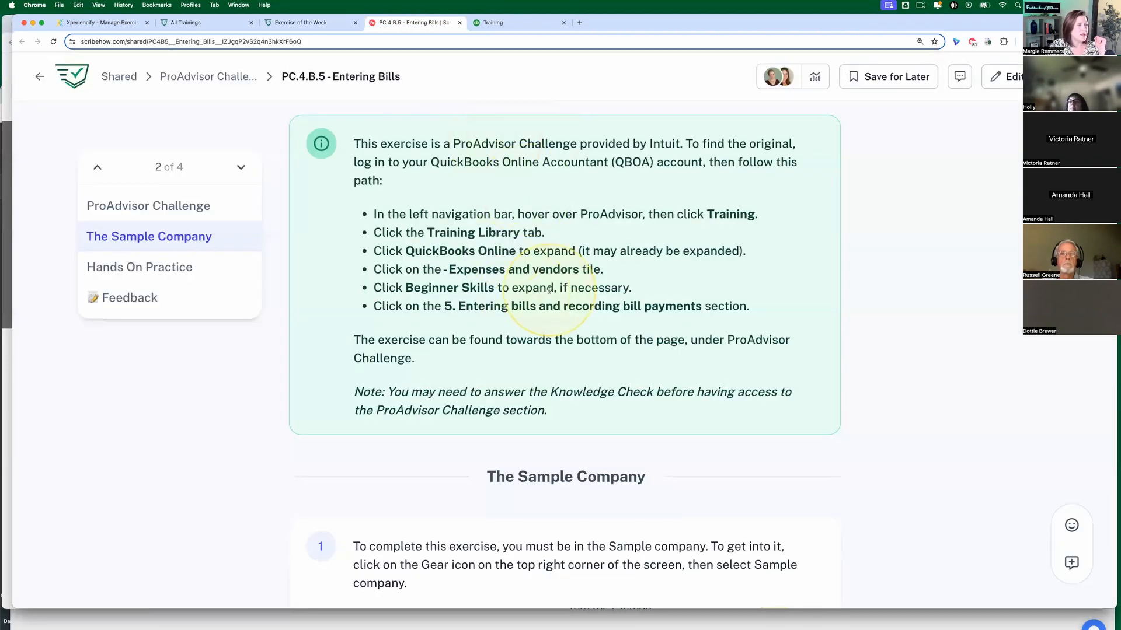
scroll(545, 287, "down", 5)
scroll(549, 291, "down", 5)
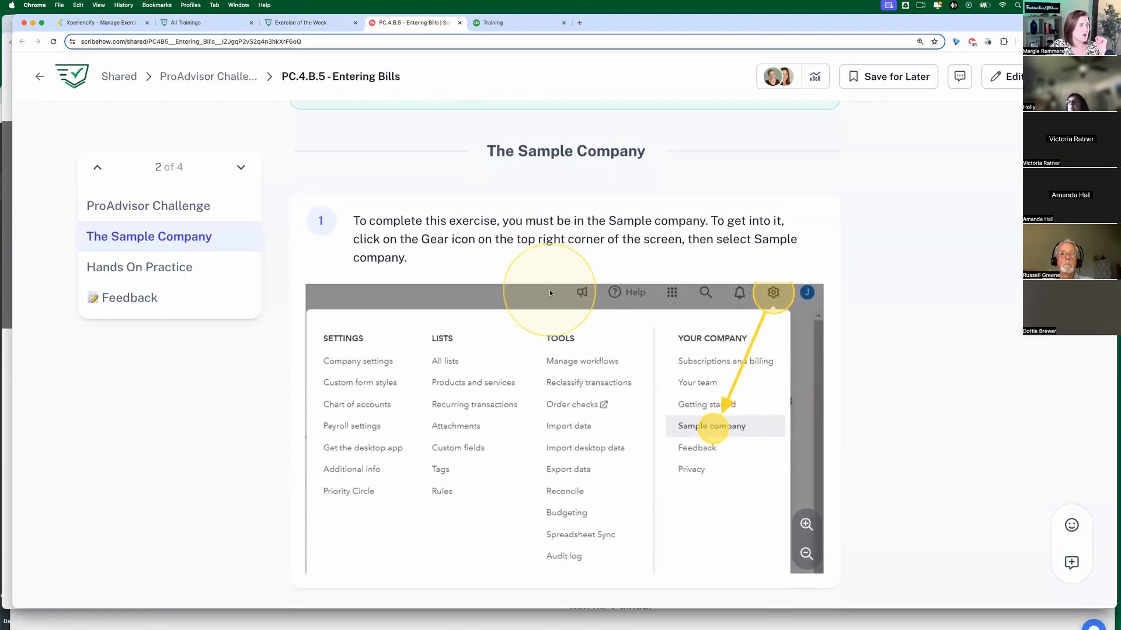
Step: Switch to QuickBooks Online Accountant and open the Sample company, agreeing to be signed out of the current firm
scroll(549, 292, "down", 15)
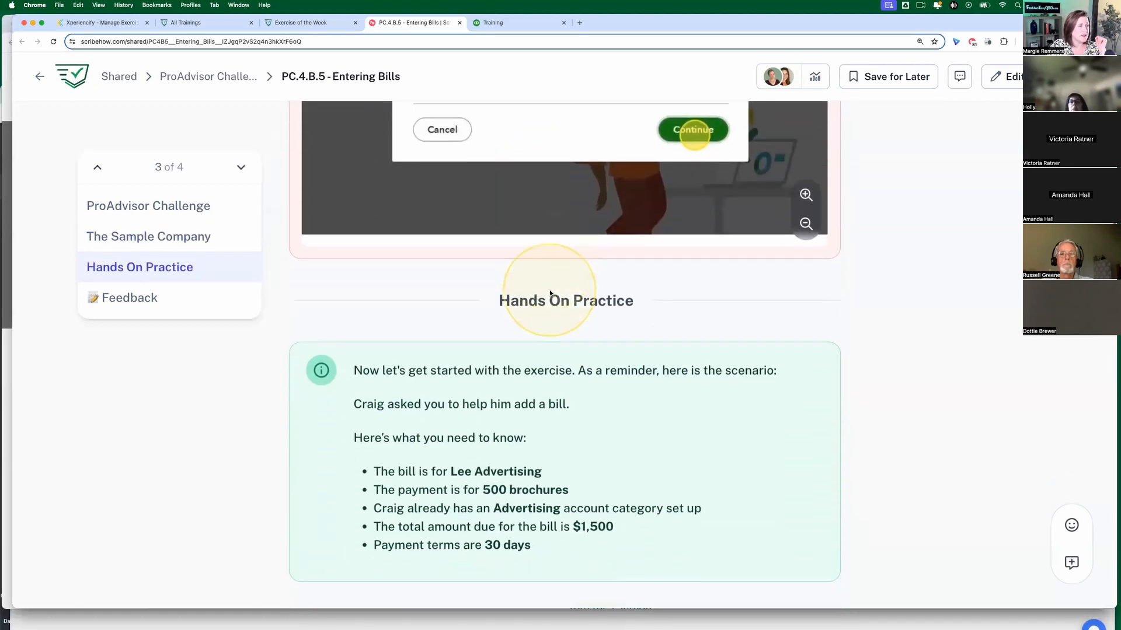
scroll(550, 290, "up", 10)
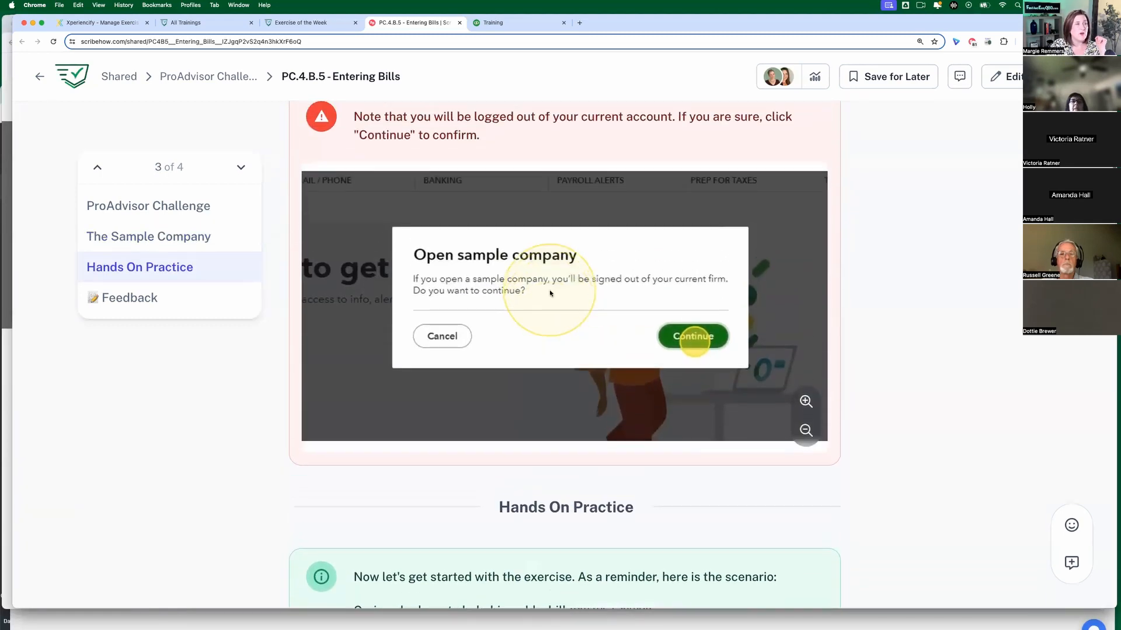
scroll(549, 289, "up", 1)
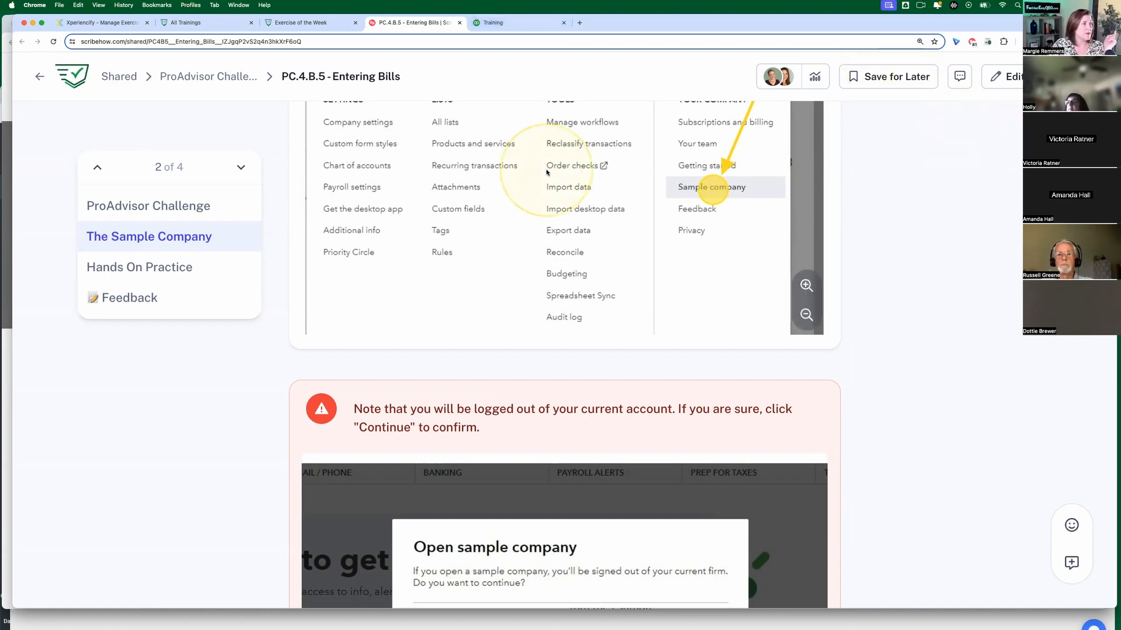
scroll(544, 184, "up", 5)
scroll(543, 184, "up", 3)
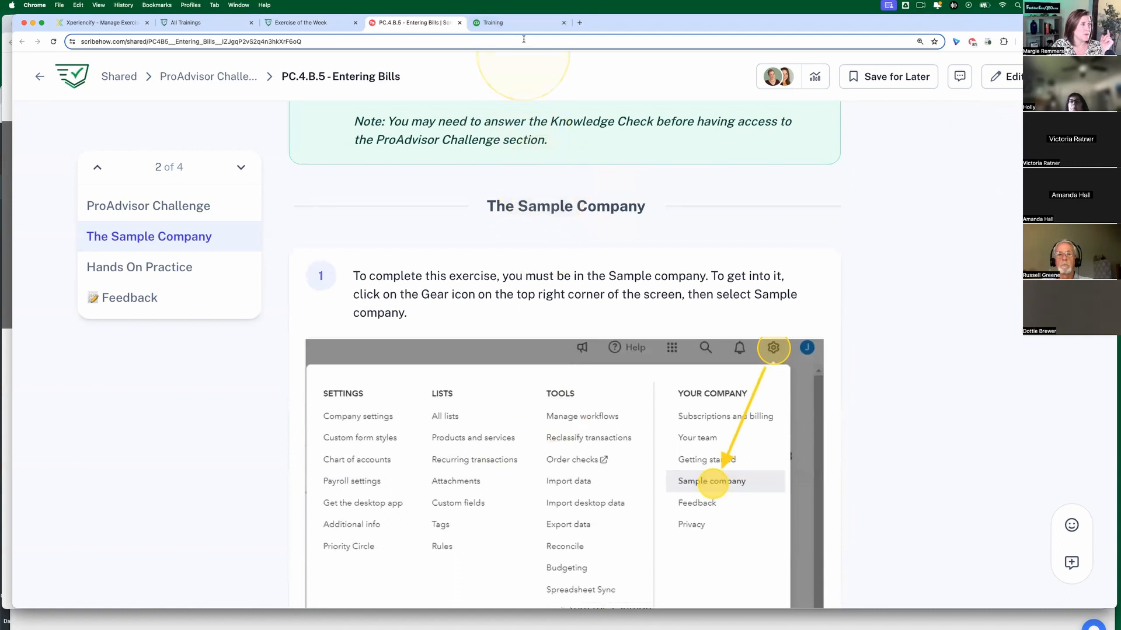
left_click(493, 22)
left_click(326, 170)
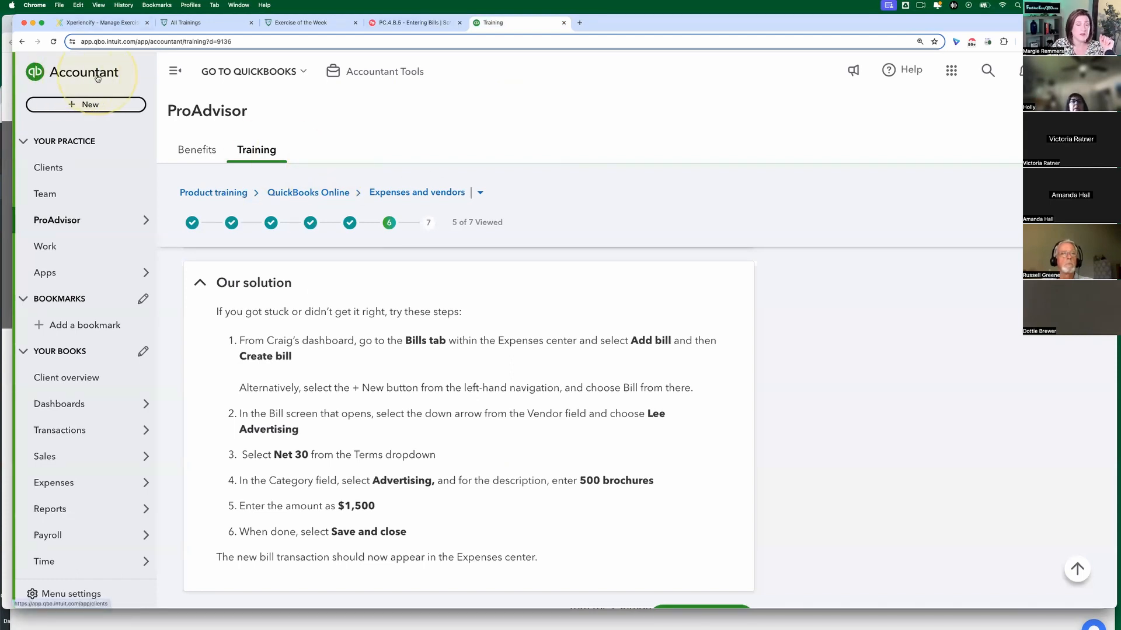
mouse_move(91, 455)
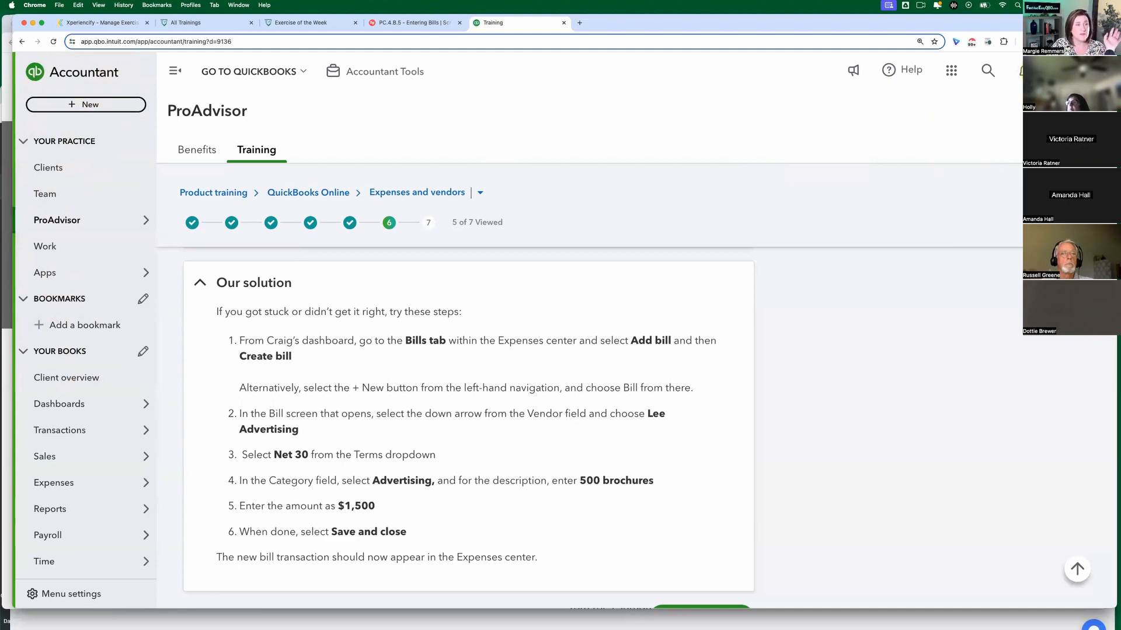
left_click(1061, 71)
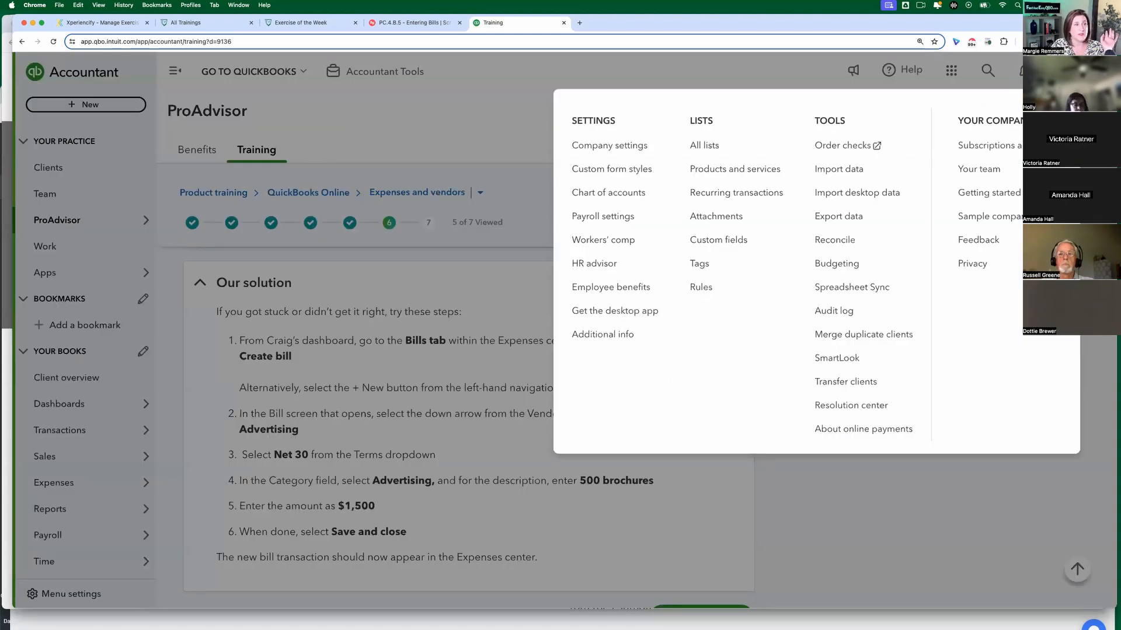
left_click(996, 216)
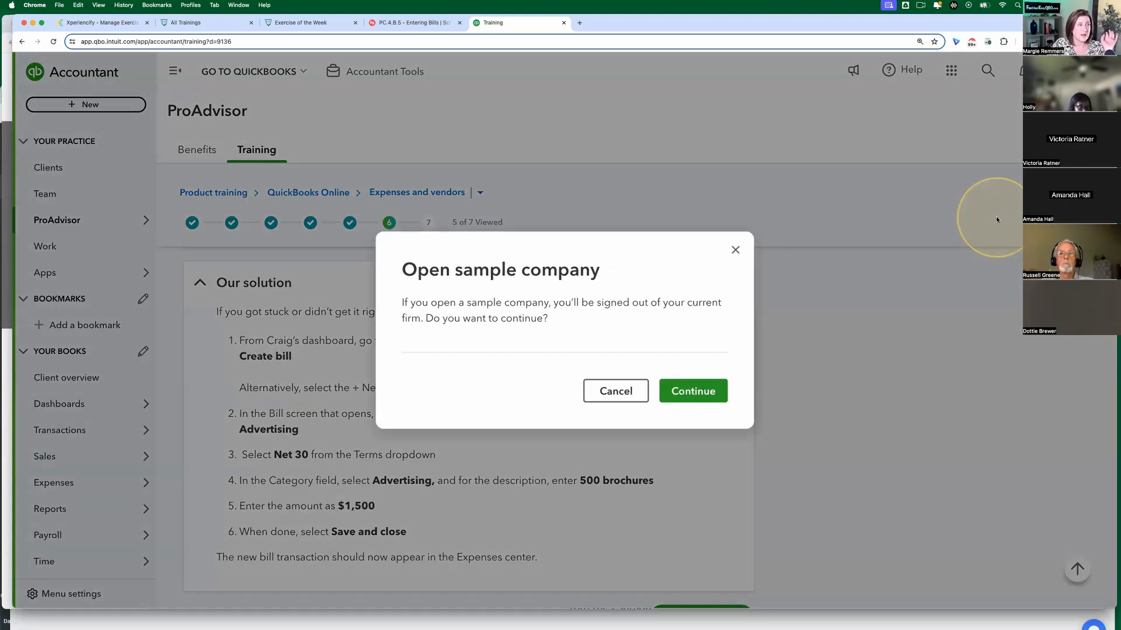
left_click(701, 394)
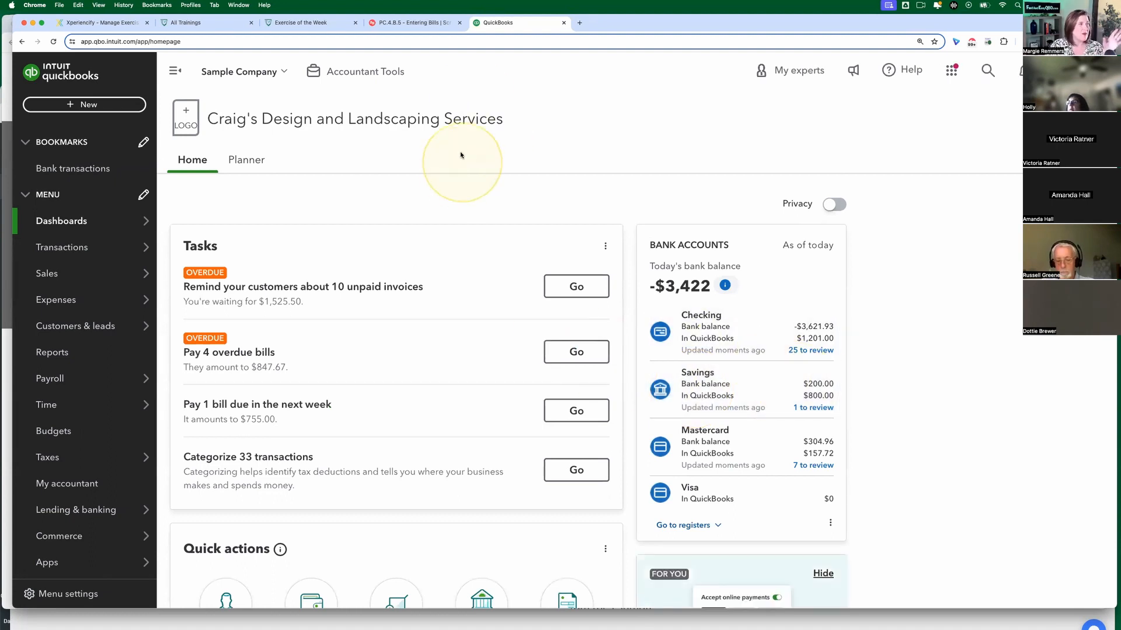
Step: Return to the PC.4.B.5 - Entering Bills exercise and launch its guided walkthrough from the Hands On Practice section
left_click(415, 23)
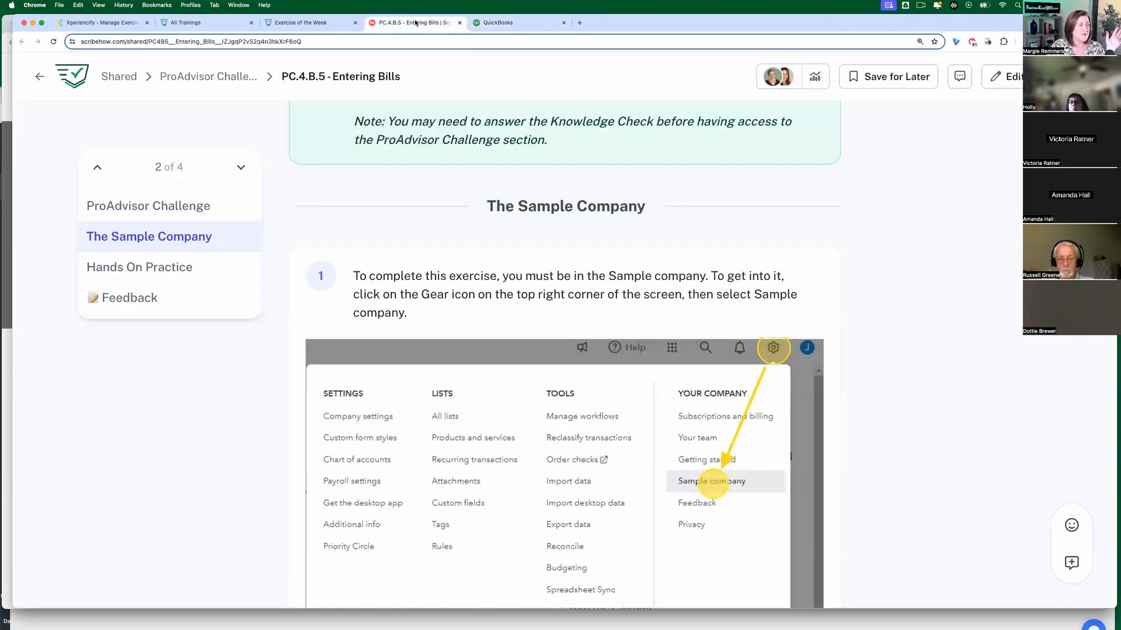
scroll(755, 293, "down", 1)
scroll(755, 293, "down", 10)
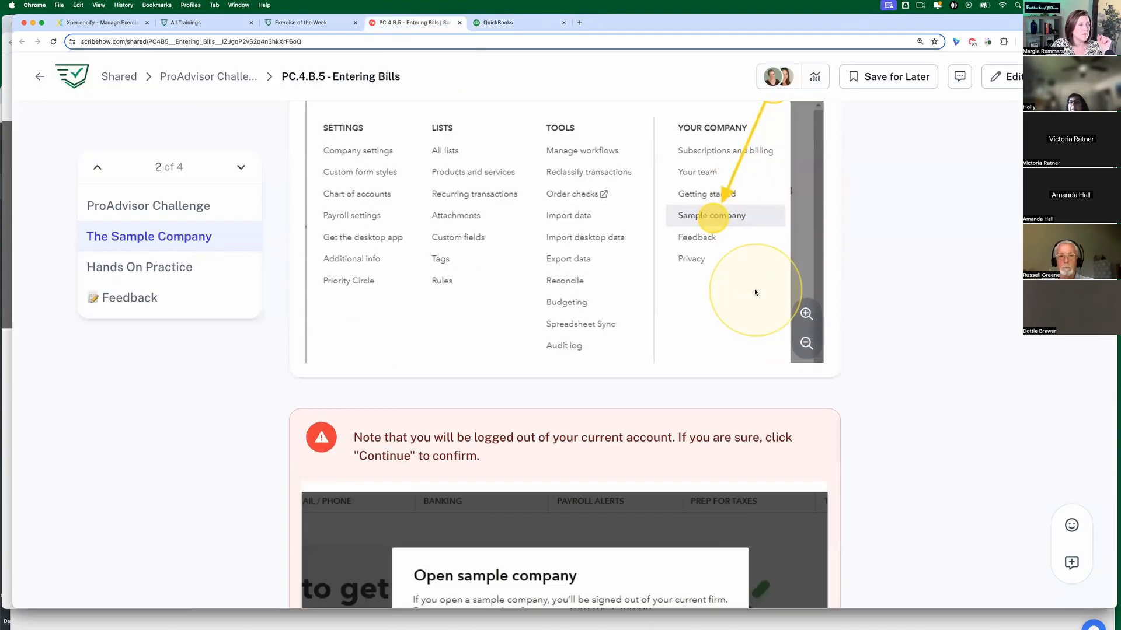
scroll(755, 291, "down", 2)
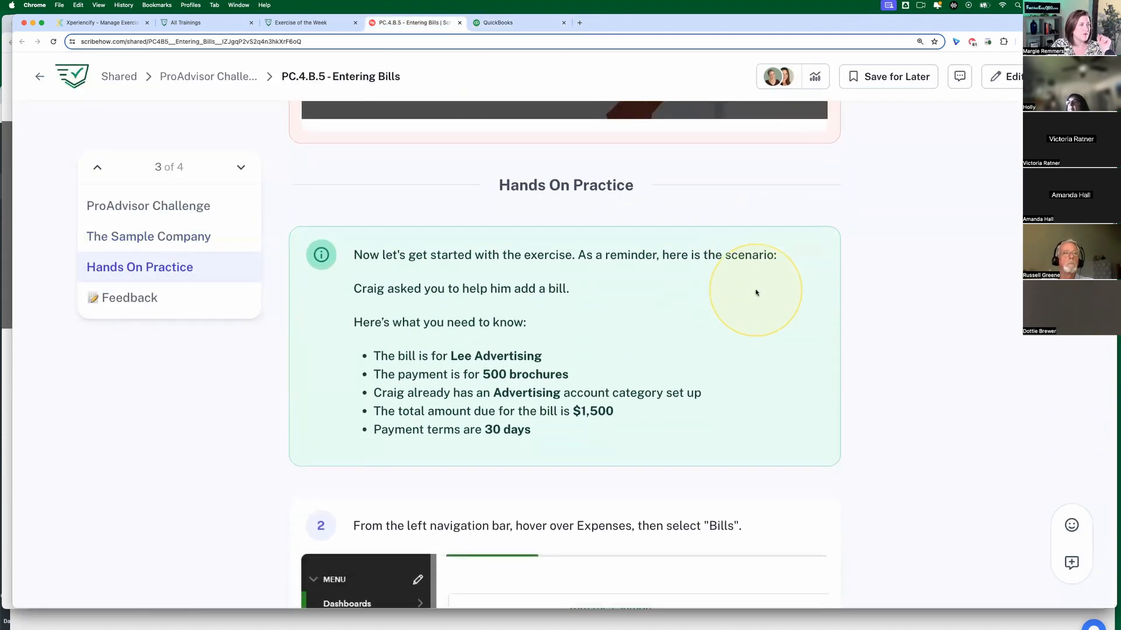
left_click(803, 500)
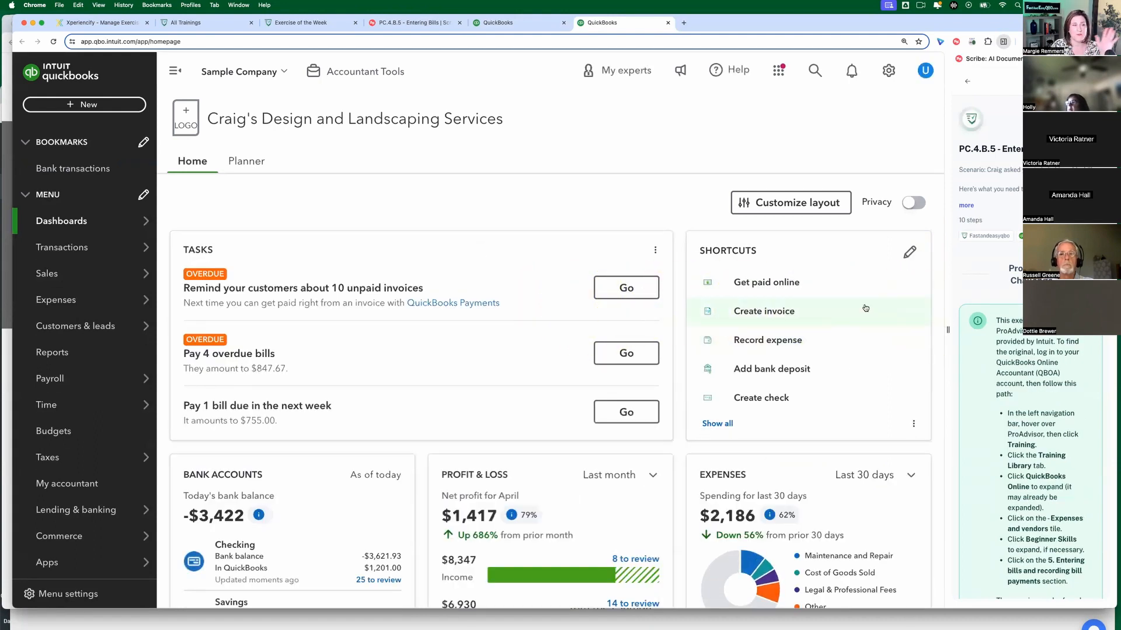
Step: Widen the Scribe guide beside the Sample company page so that its instructions are easier to read
left_click_drag(947, 330, 845, 326)
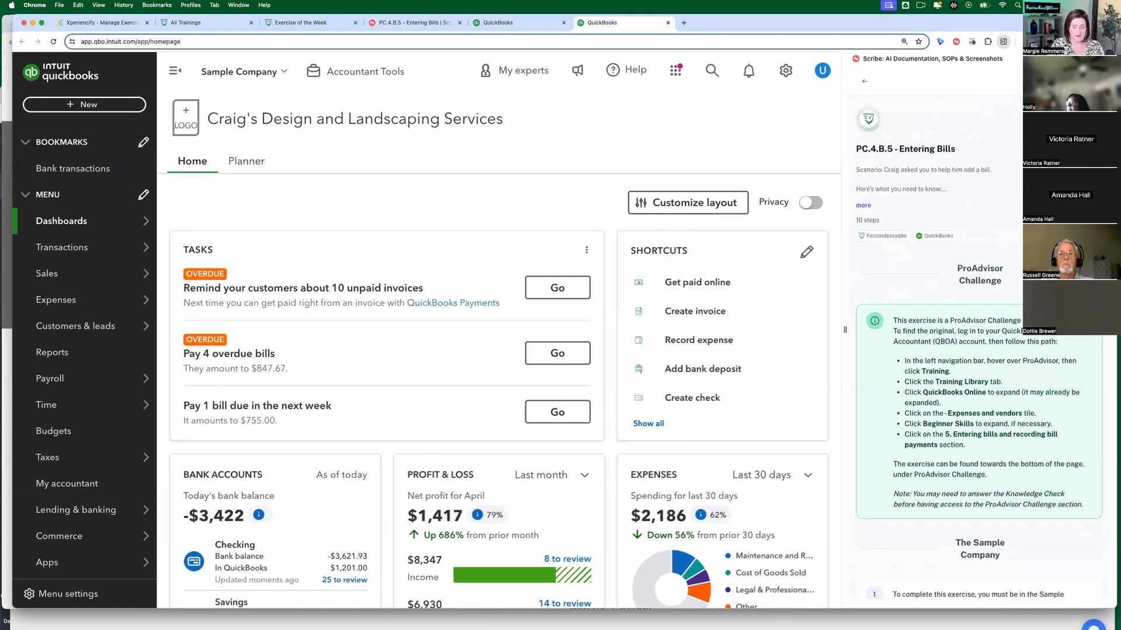
key("super+equal")
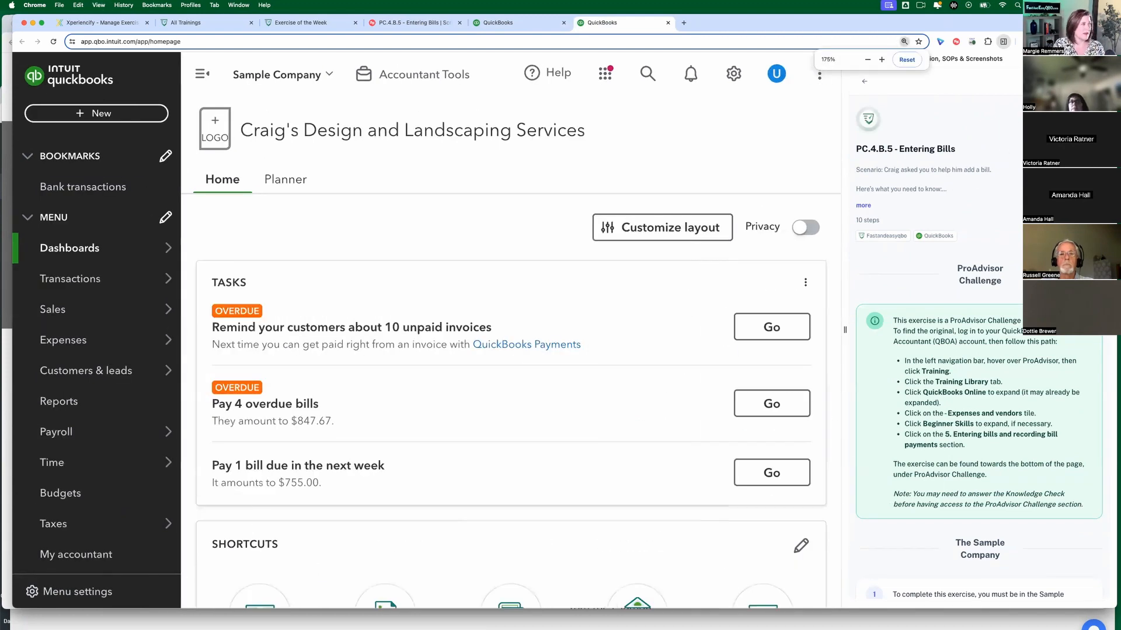
key("super+minus")
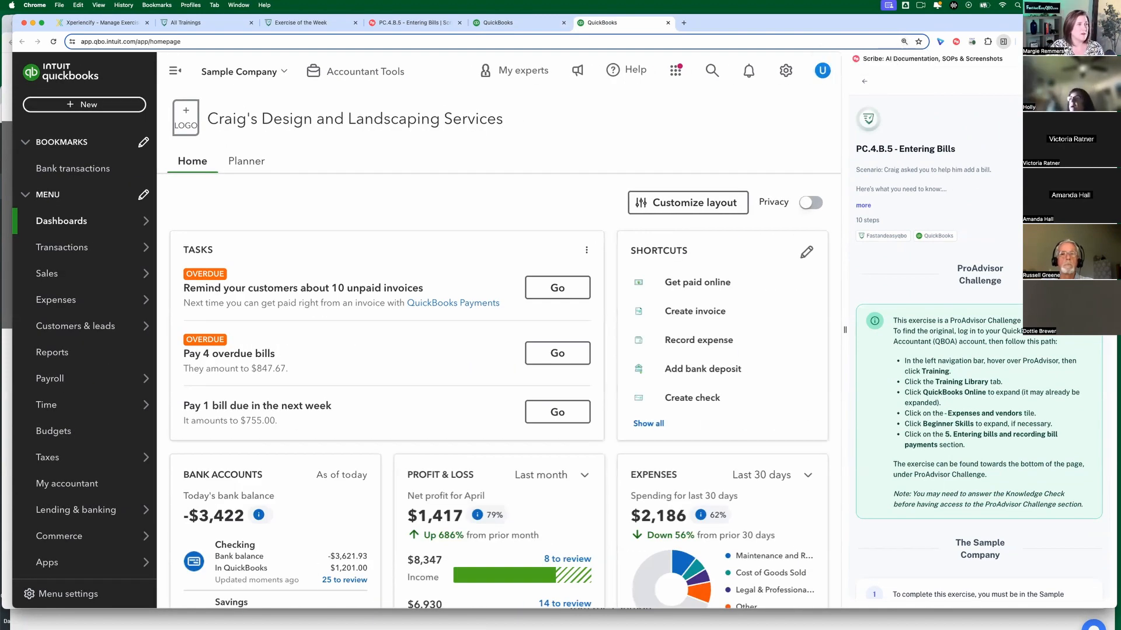
scroll(979, 350, "down", 2)
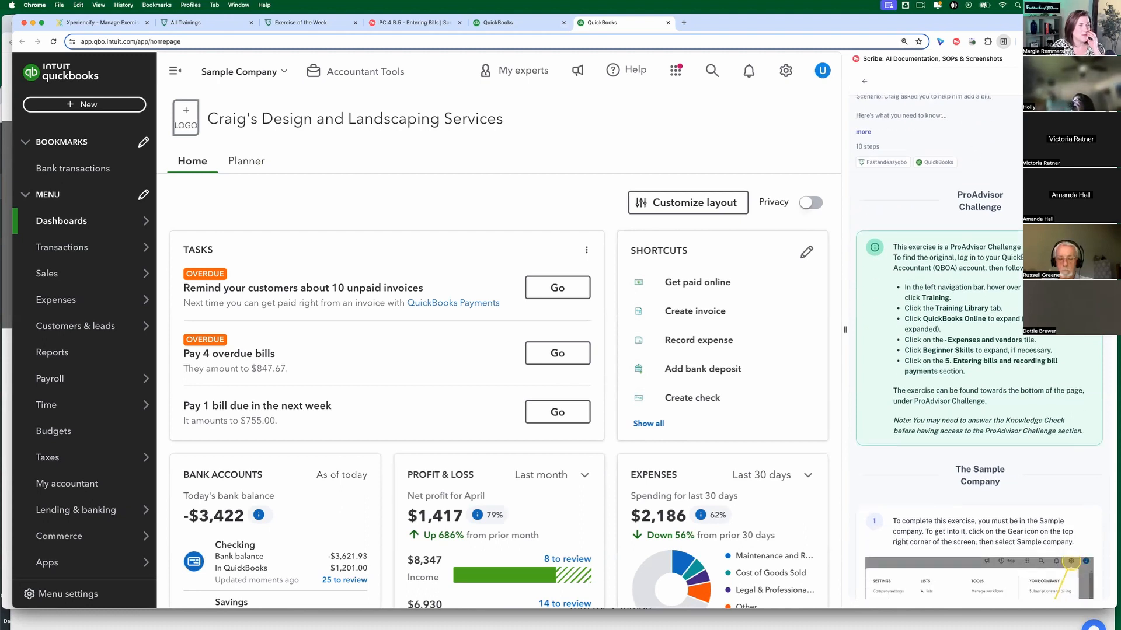
scroll(979, 351, "down", 6)
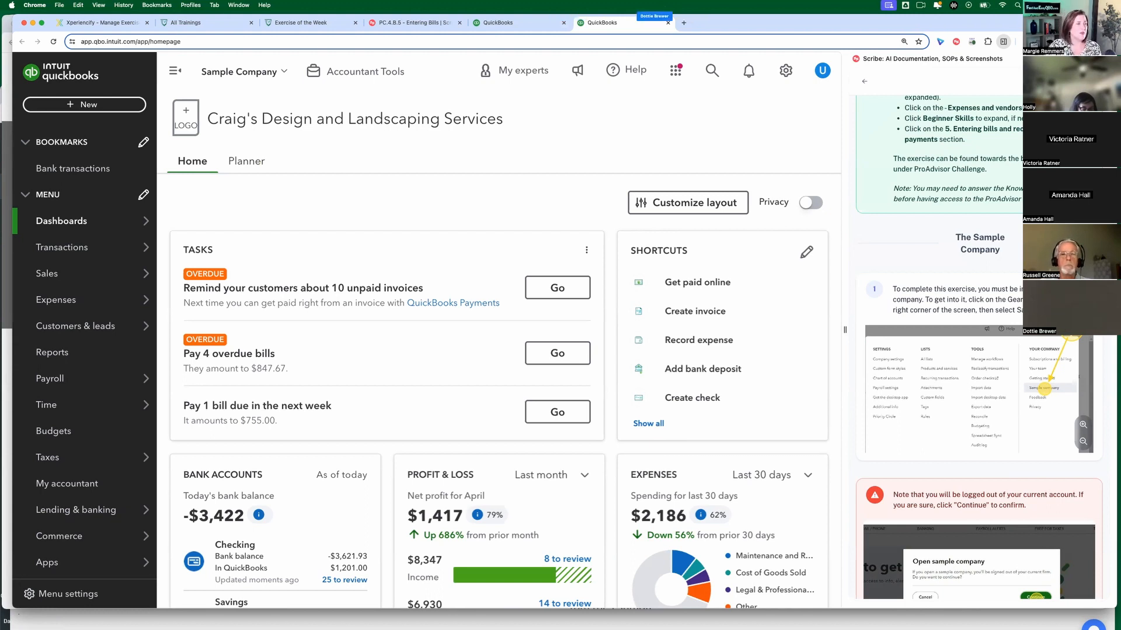
left_click_drag(845, 329, 784, 330)
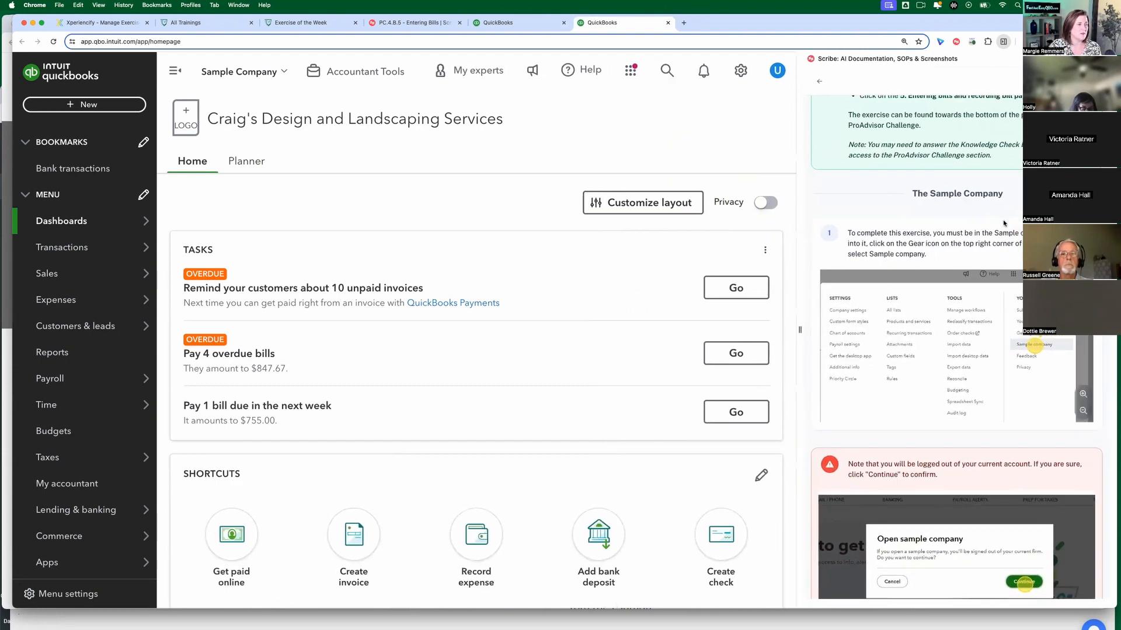
Step: Read the Hands On Practice scenario in the guide and its instructions for reaching Bills and creating a bill
scroll(983, 244, "down", 1)
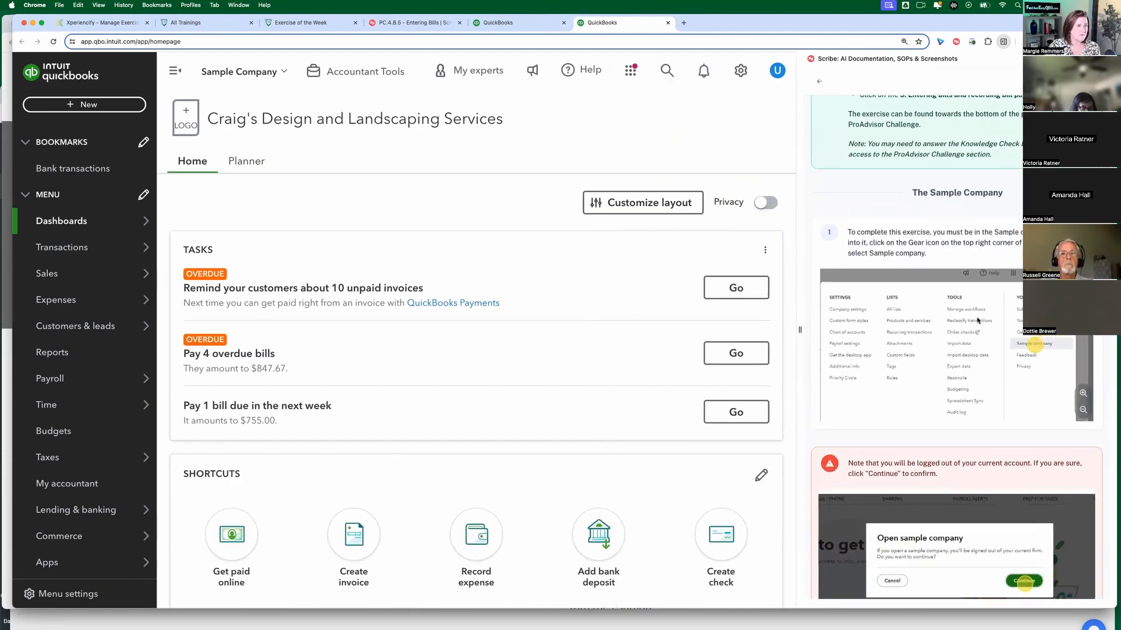
scroll(978, 320, "down", 10)
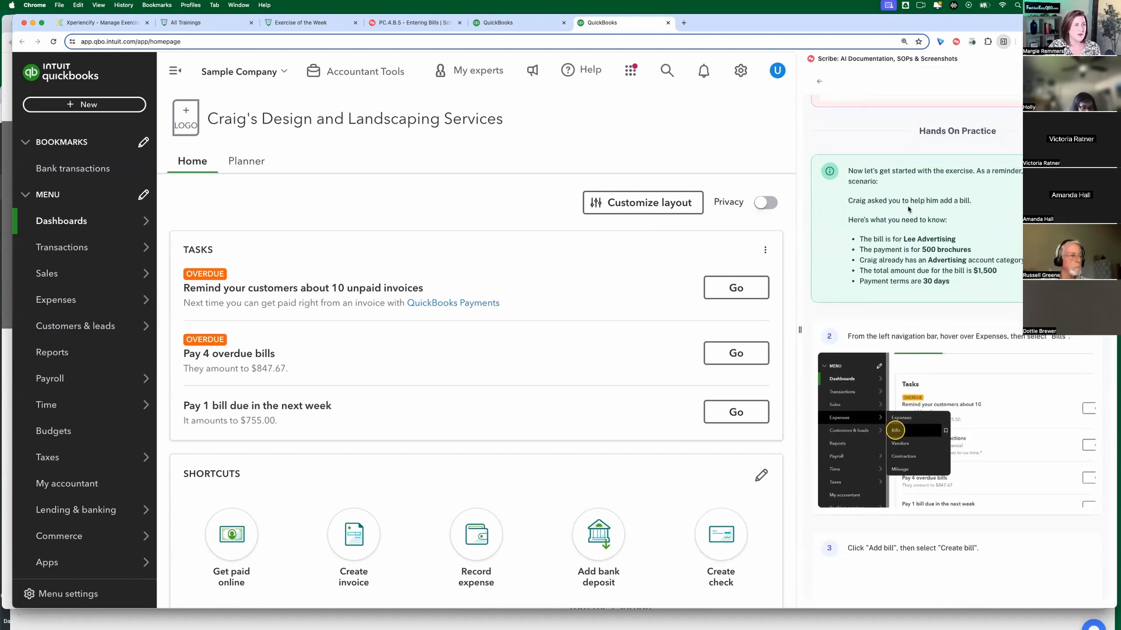
scroll(991, 237, "down", 2)
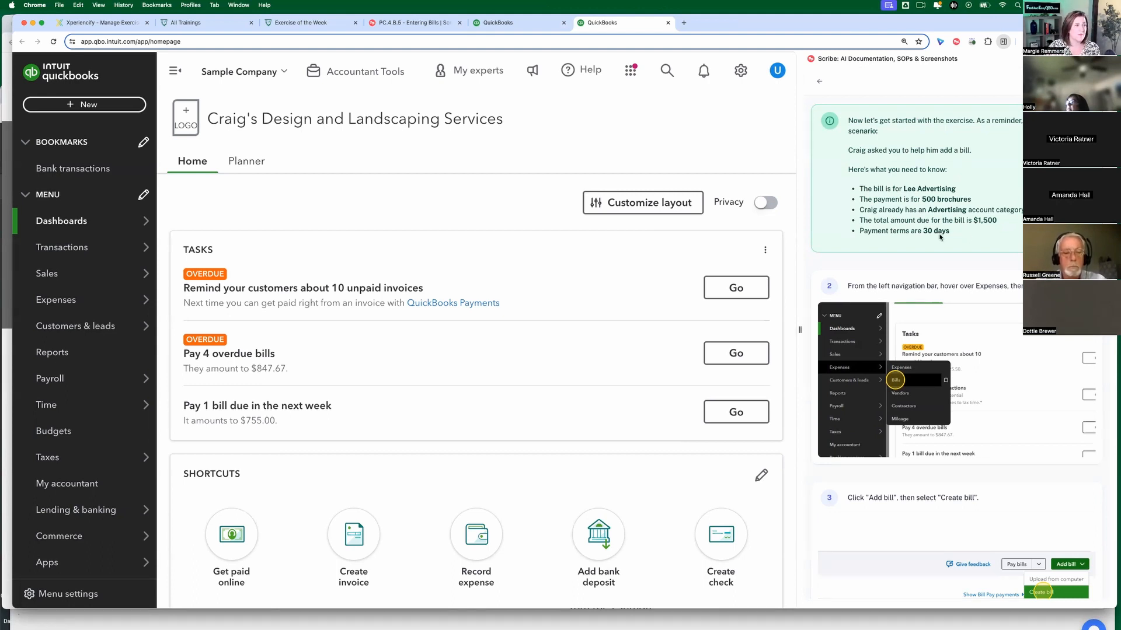
scroll(956, 261, "down", 2)
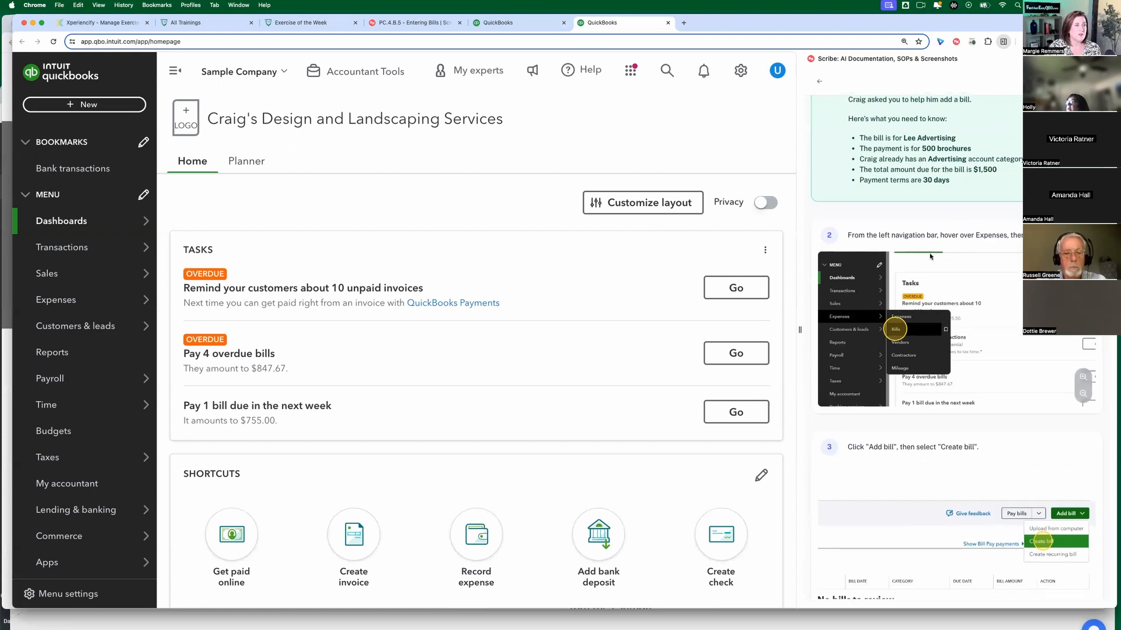
scroll(950, 272, "down", 1)
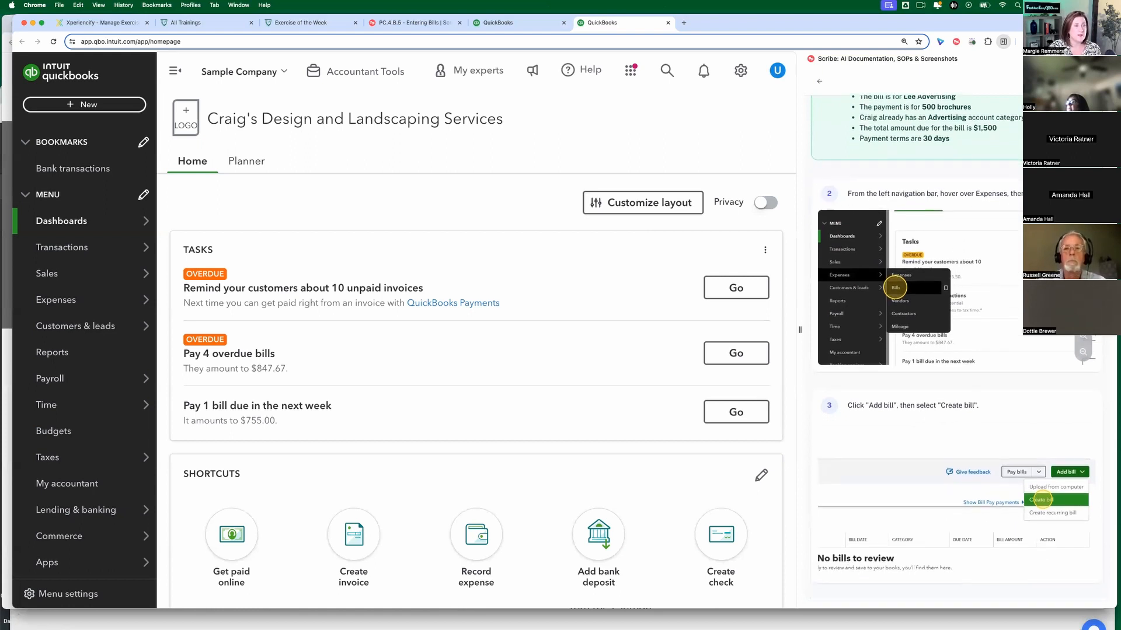
scroll(958, 346, "down", 1)
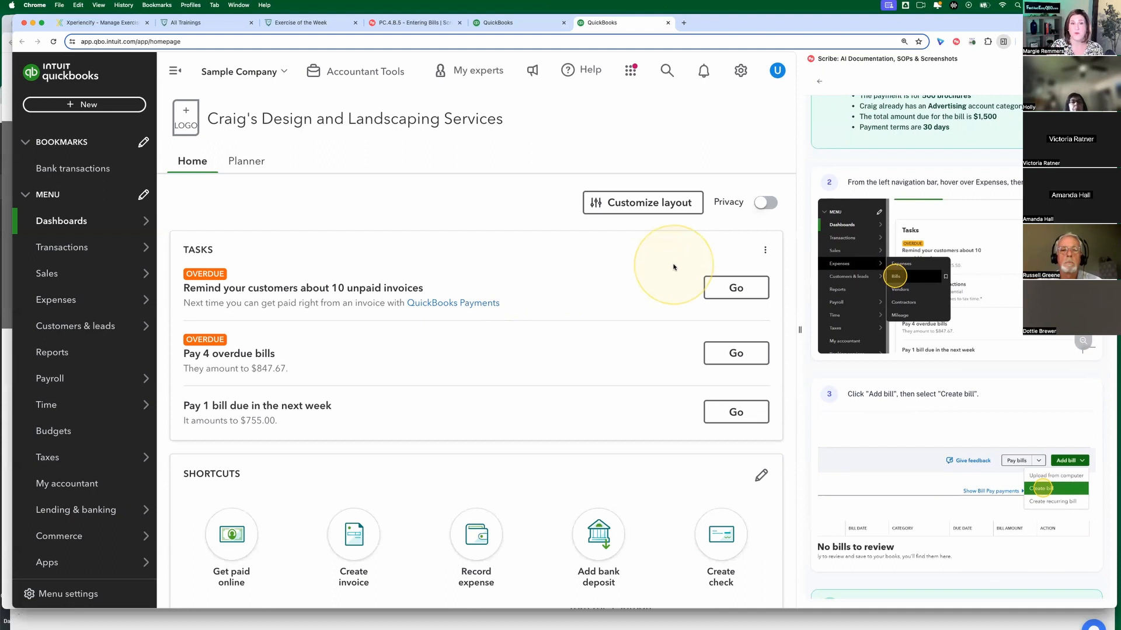
Step: Look over the new transaction types, then create a new bill from the Bills page under Expenses
left_click(83, 104)
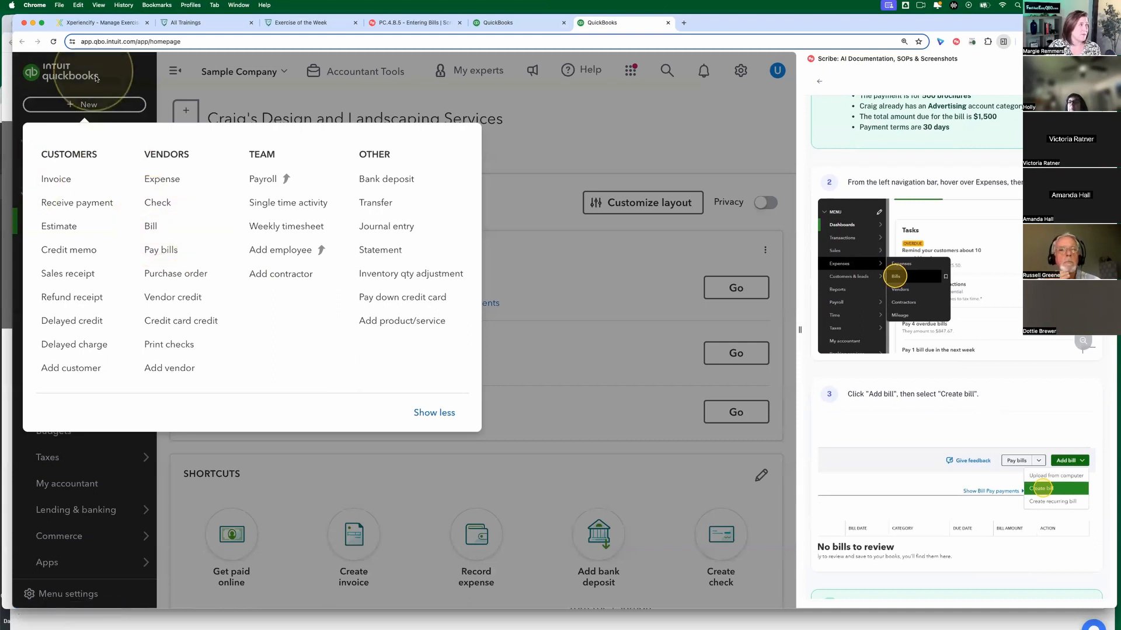
left_click(124, 85)
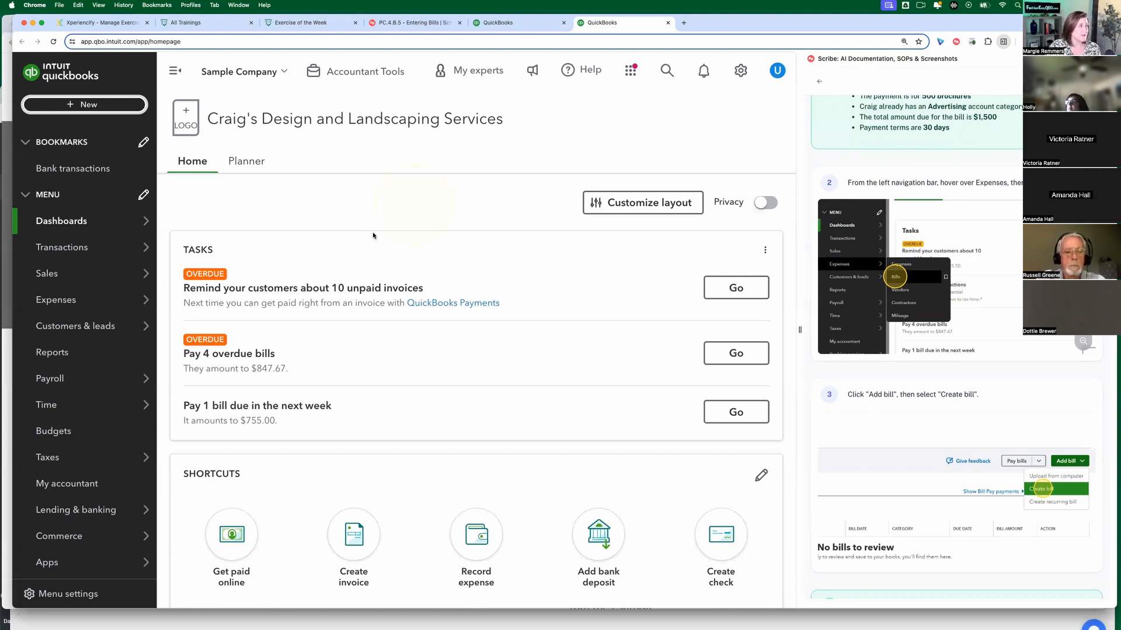
mouse_move(146, 299)
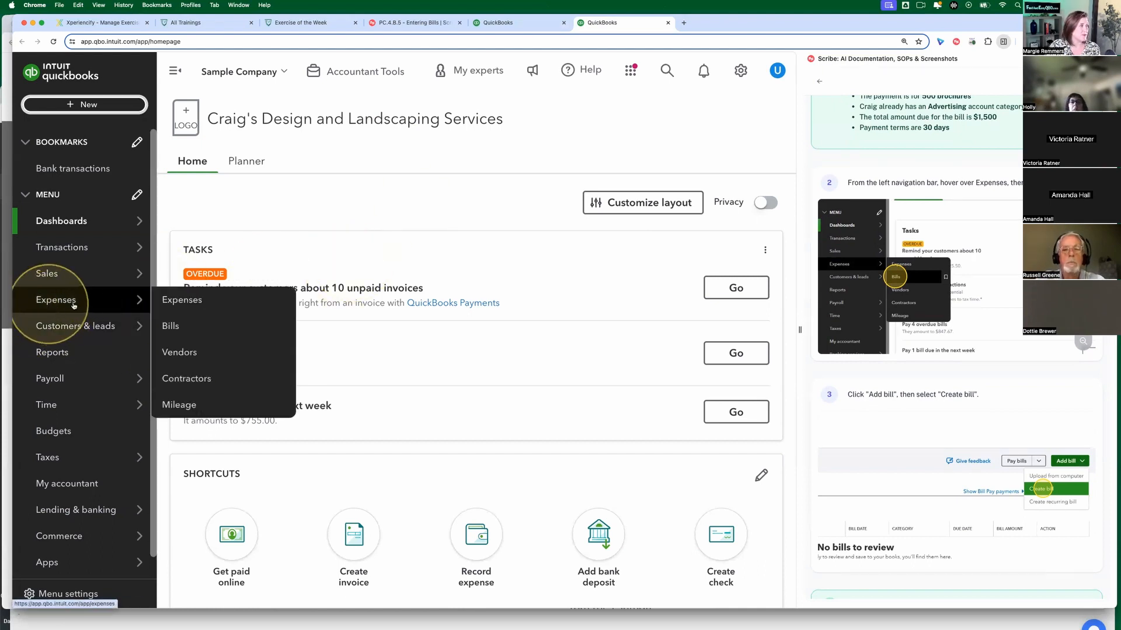
left_click(171, 326)
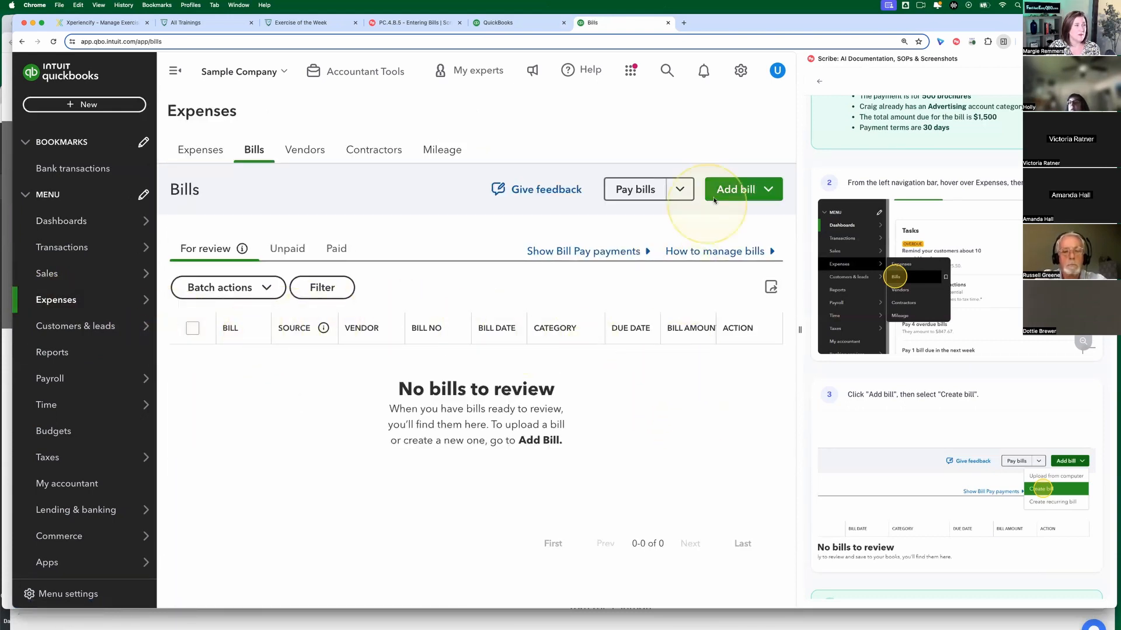
left_click(736, 189)
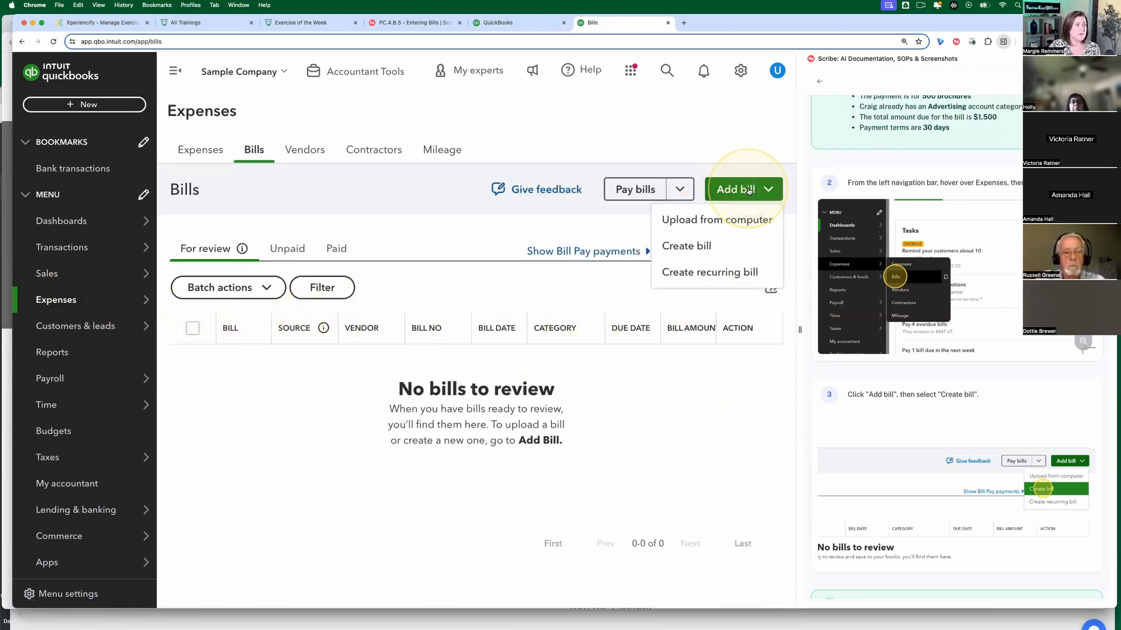
left_click(697, 251)
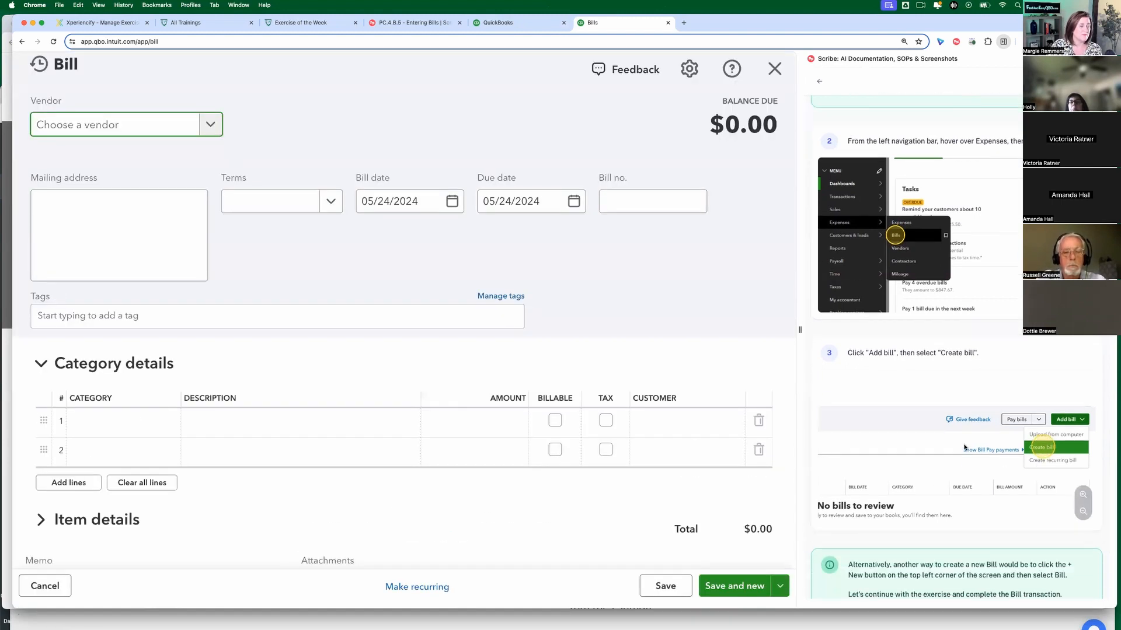
Step: Choose Lee Advertising as the bill's vendor and set the payment terms to Net 30, following the guide
scroll(964, 444, "down", 5)
scroll(964, 444, "down", 3)
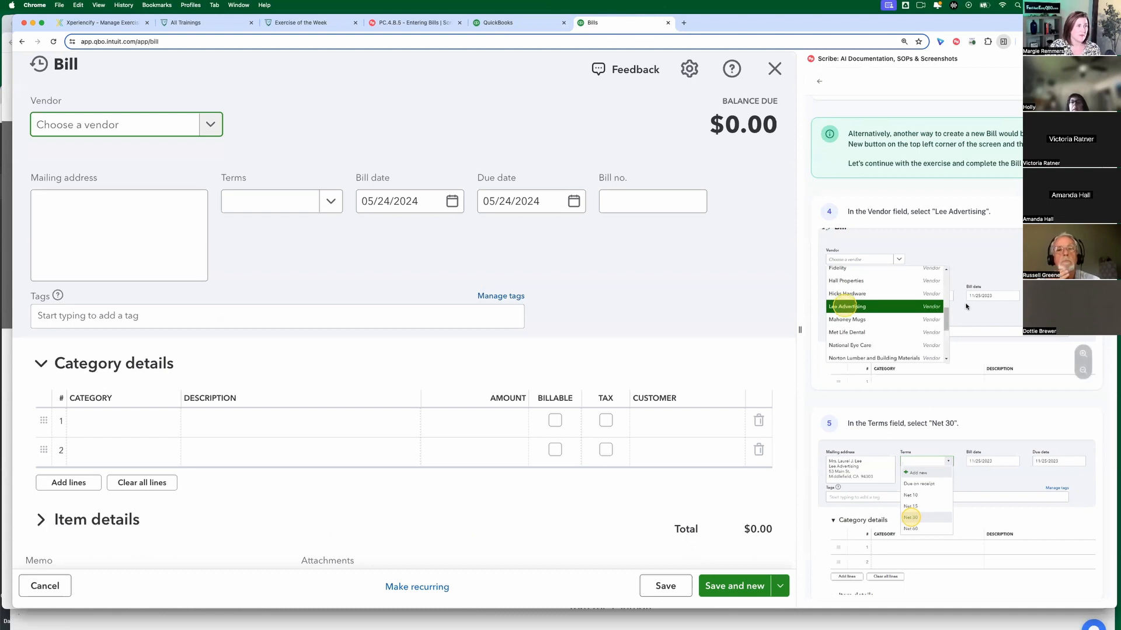
scroll(963, 263, "down", 2)
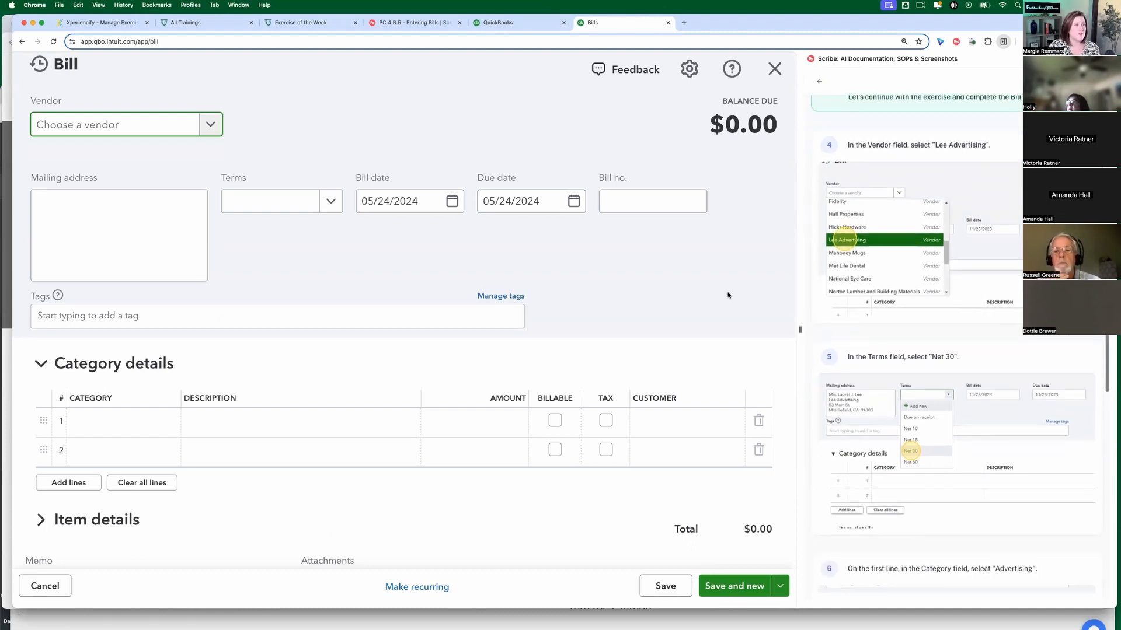
left_click(93, 130)
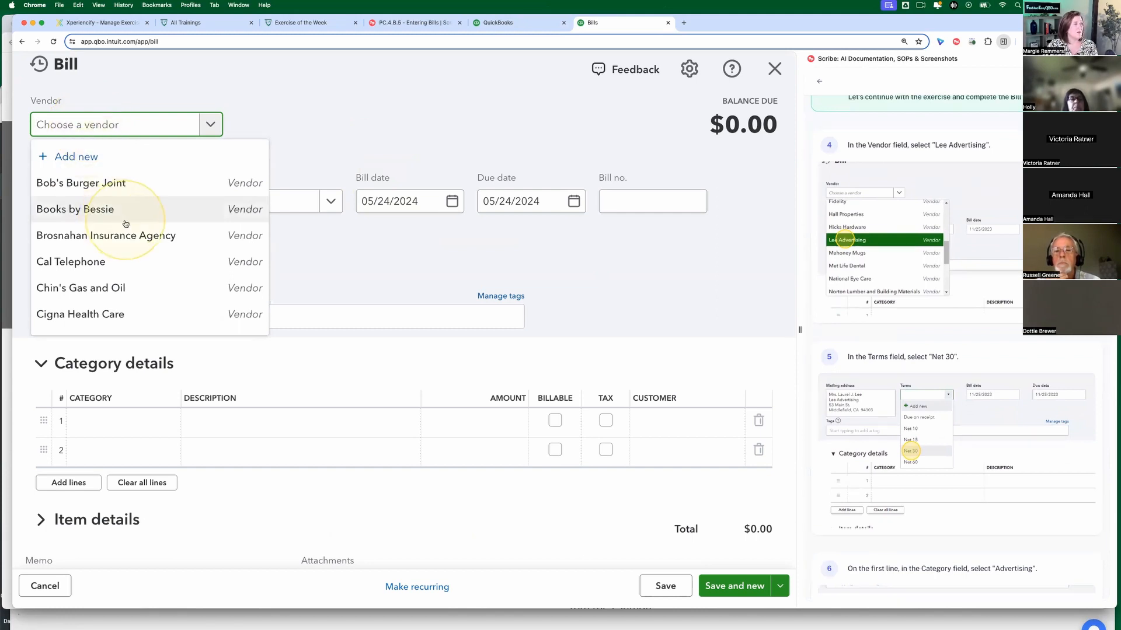
scroll(131, 232, "down", 2)
scroll(131, 232, "down", 5)
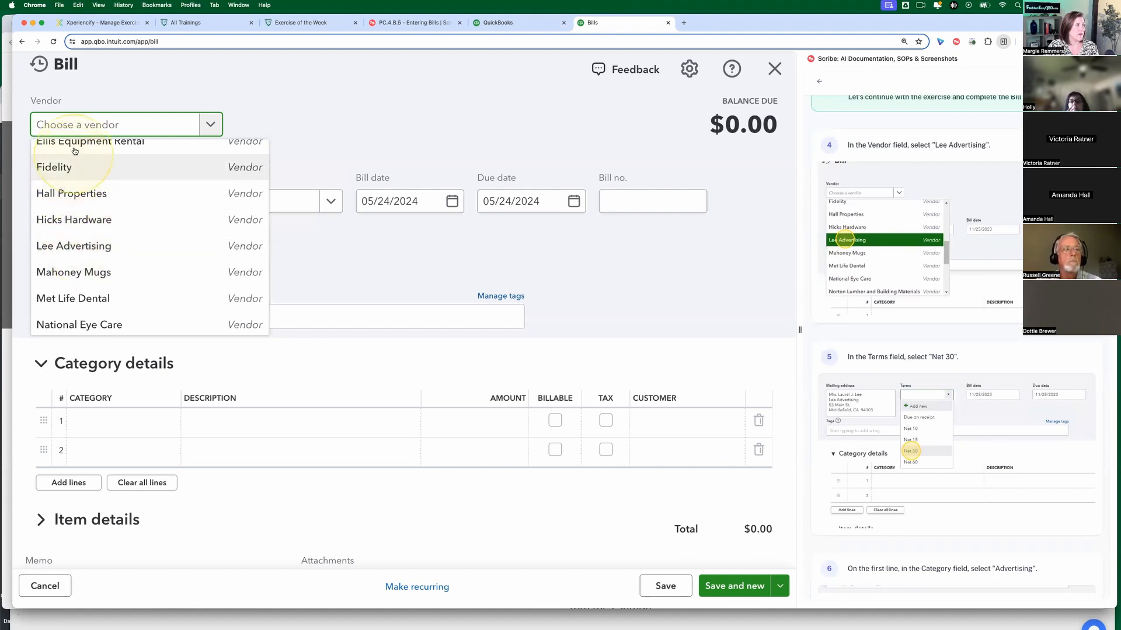
type("lee")
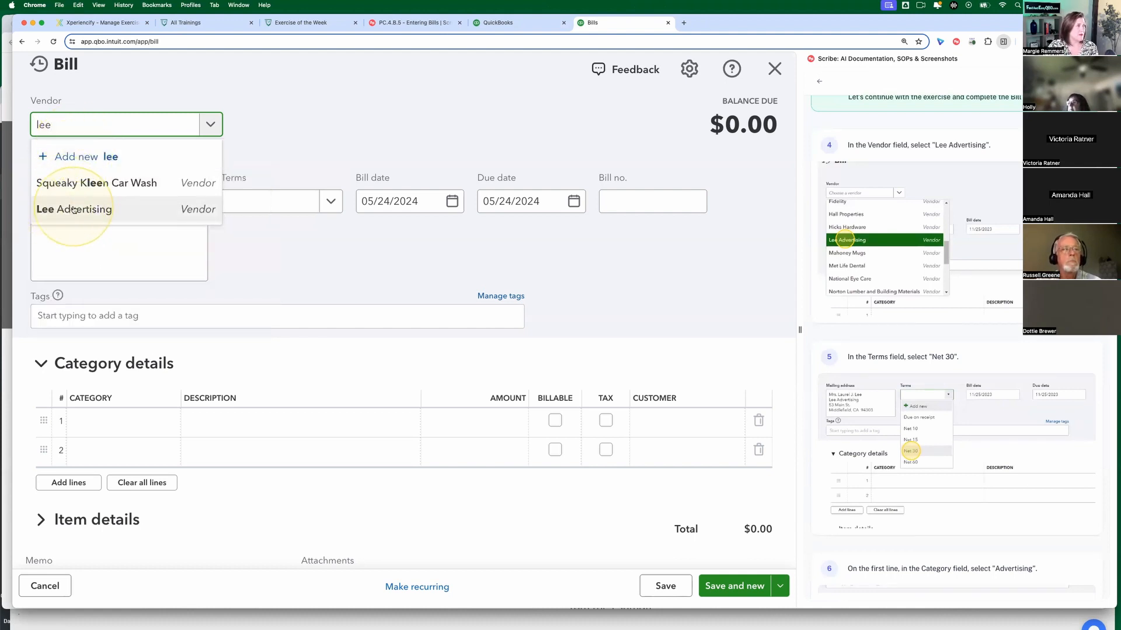
left_click(74, 209)
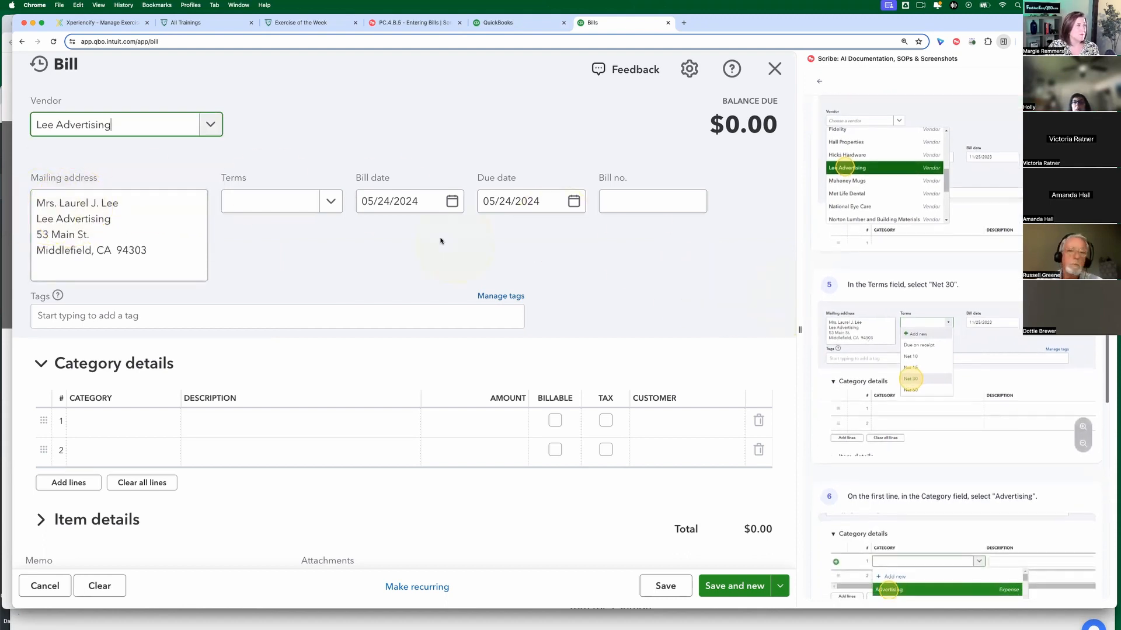
left_click(329, 199)
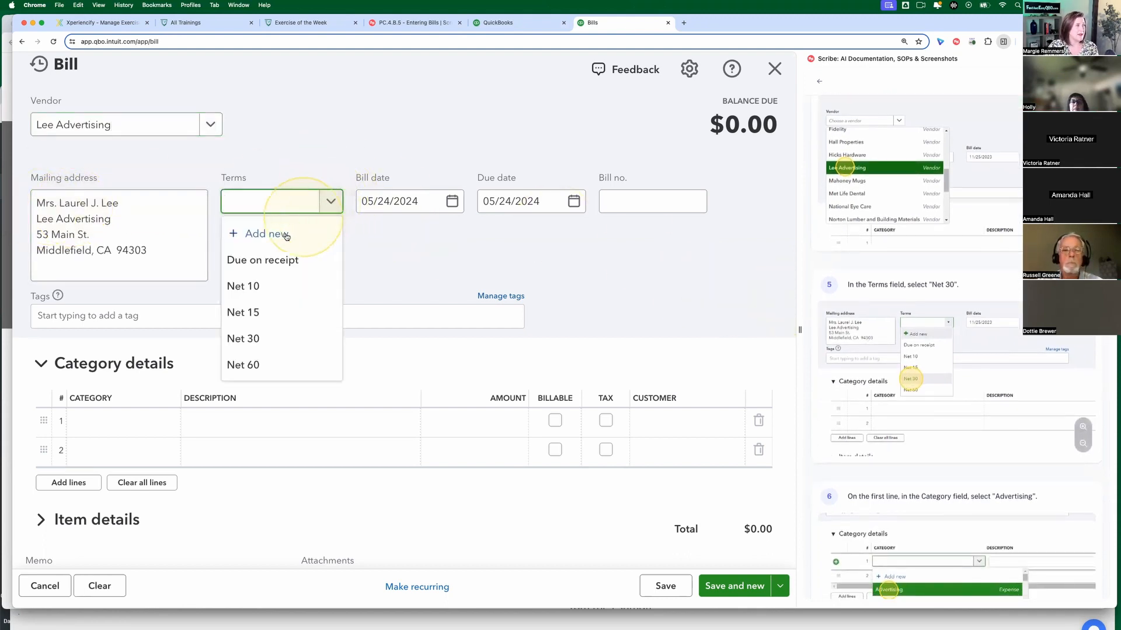
left_click(270, 338)
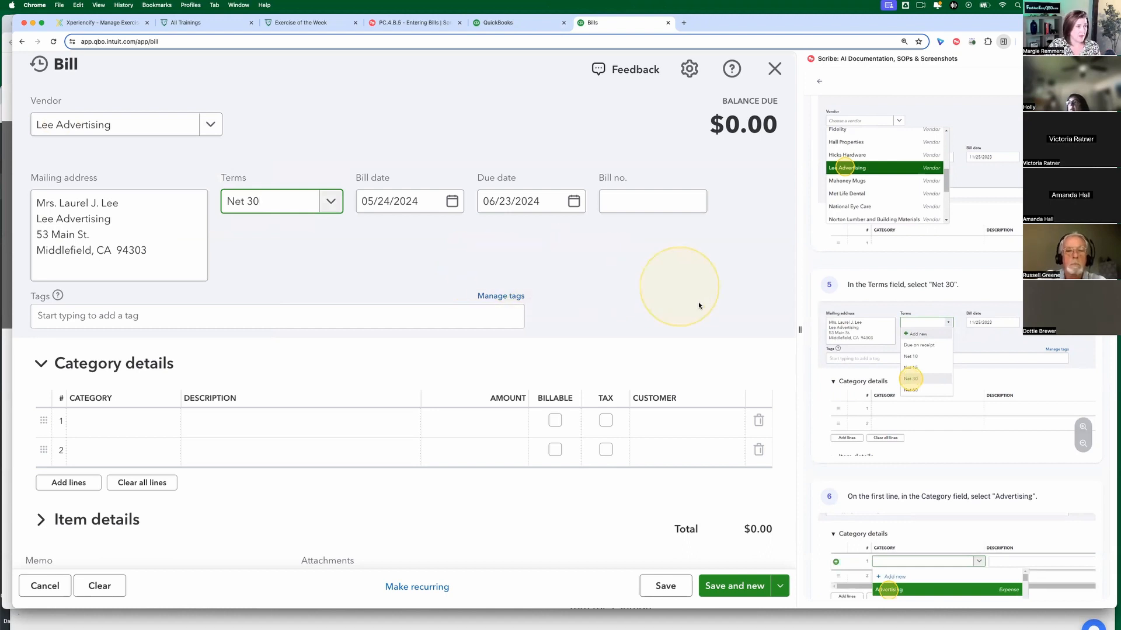
Step: Read the guide's category and description instructions, then look through the accounts offered for the first category line
scroll(957, 380, "down", 4)
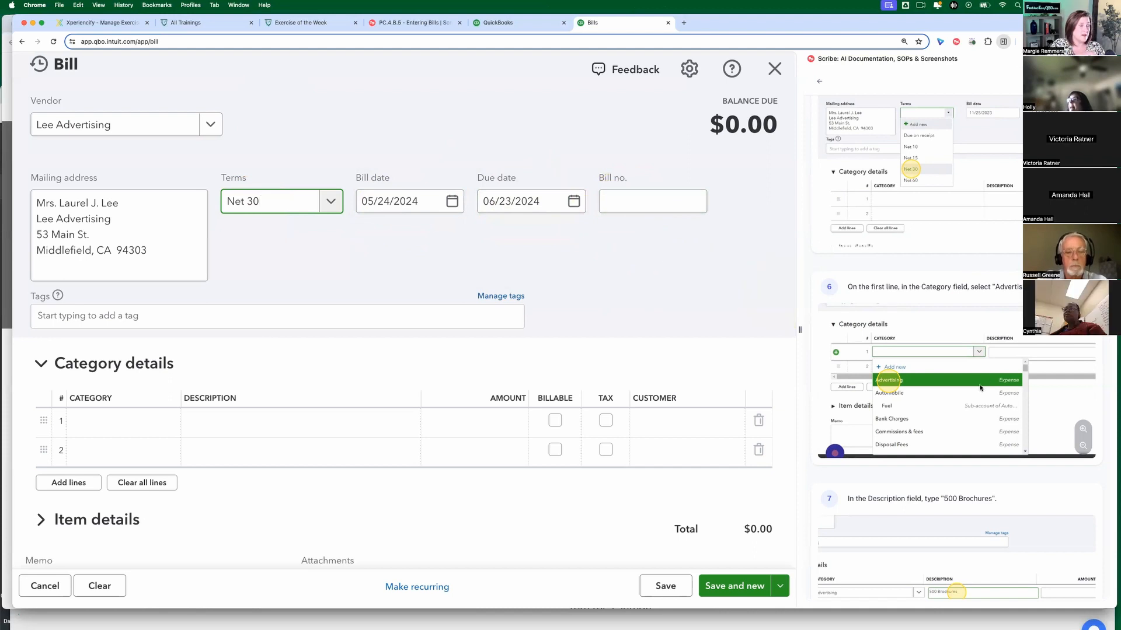
scroll(980, 386, "down", 3)
left_click(723, 319)
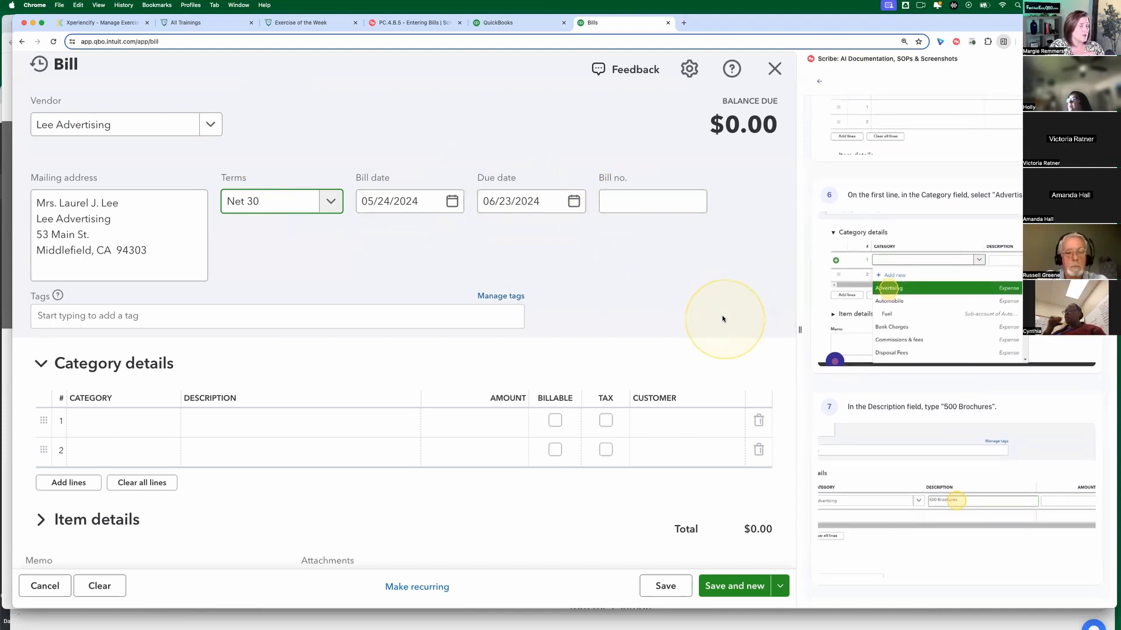
scroll(724, 313, "down", 3)
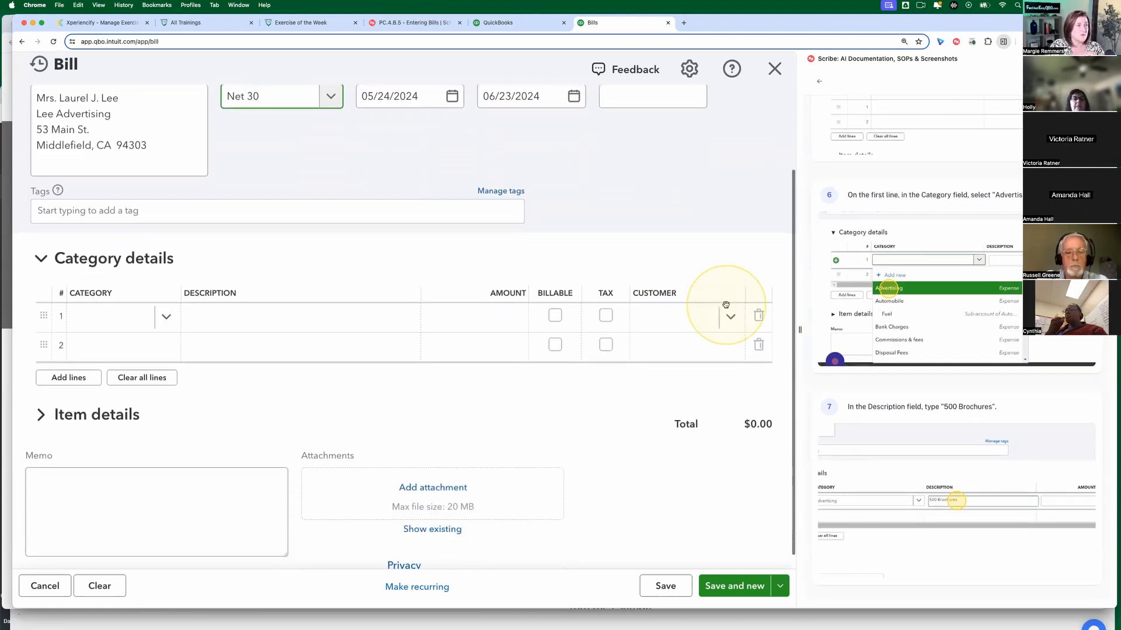
left_click(725, 305)
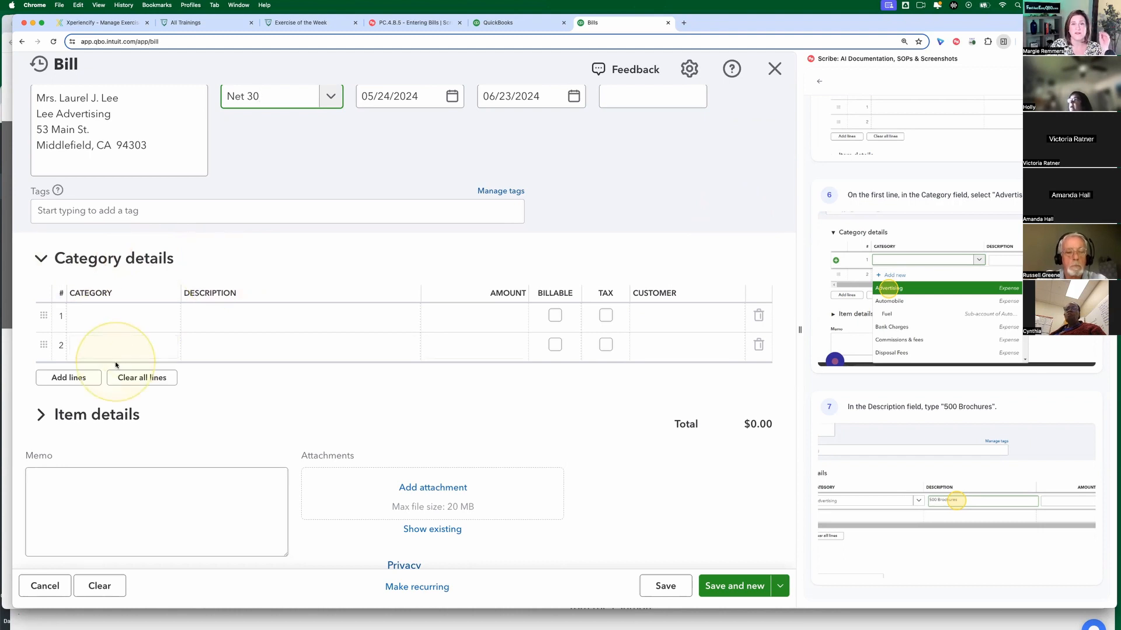
left_click(144, 353)
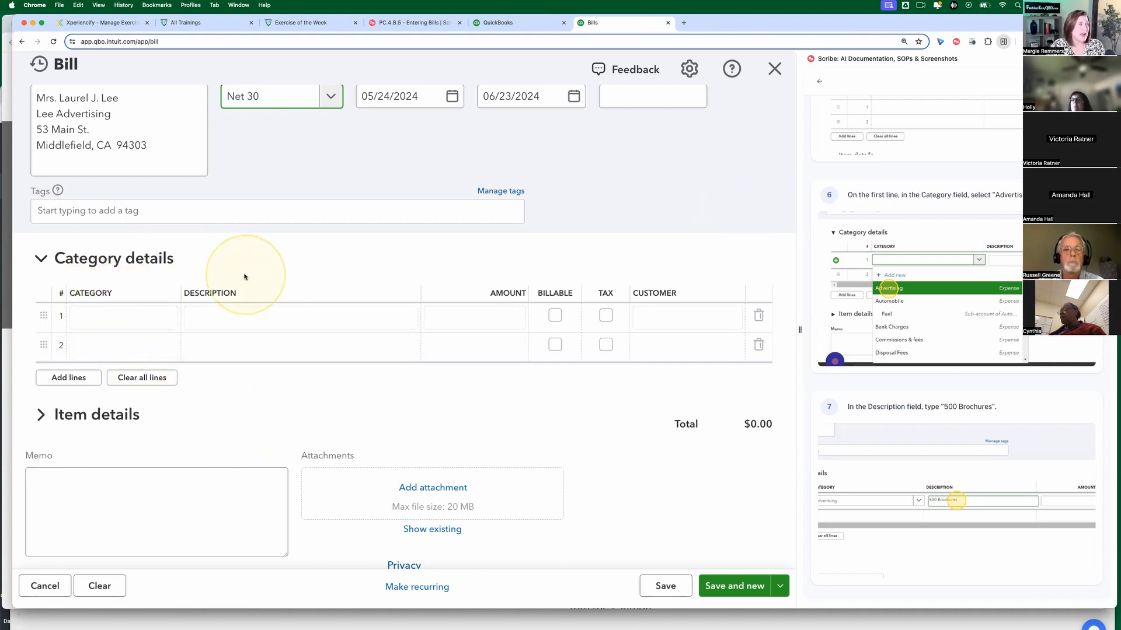
left_click(198, 315)
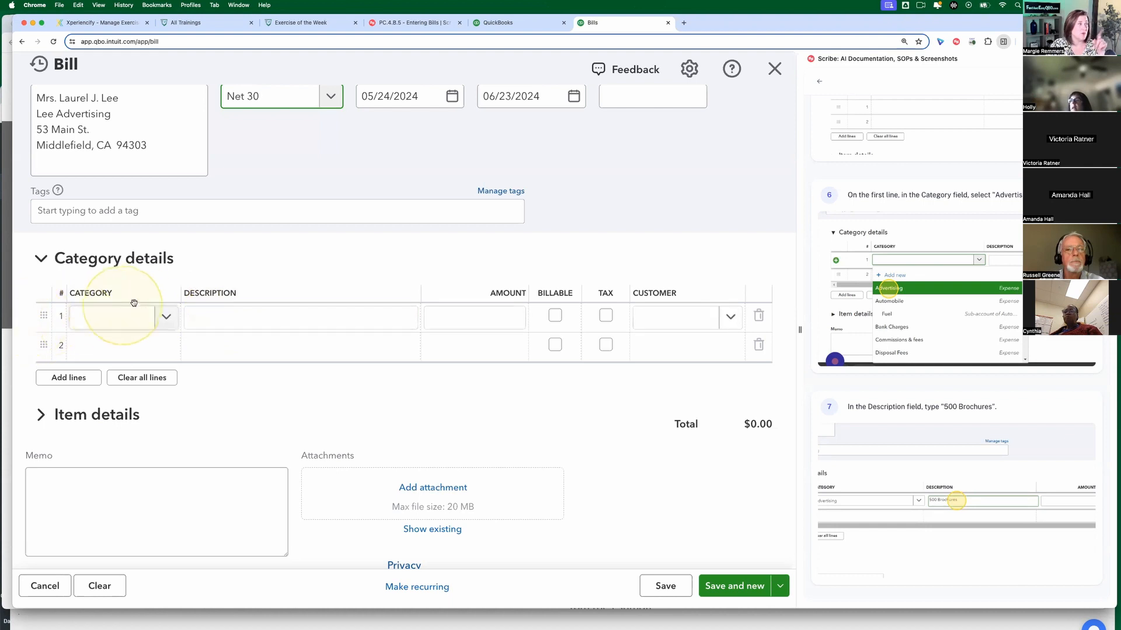
left_click(166, 319)
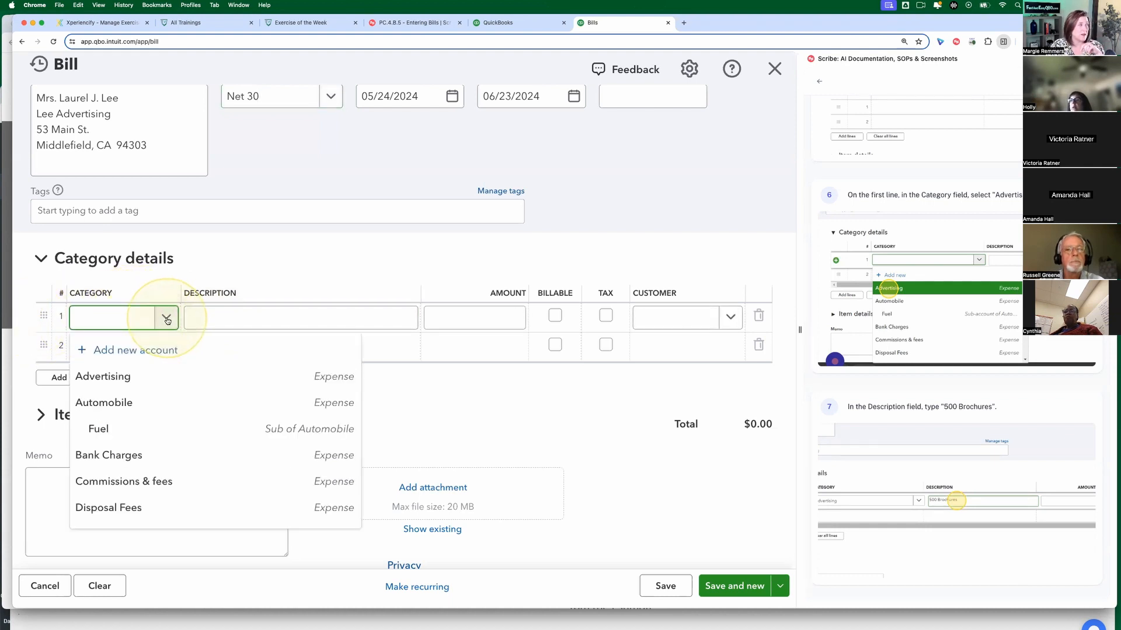
scroll(320, 400, "down", 2)
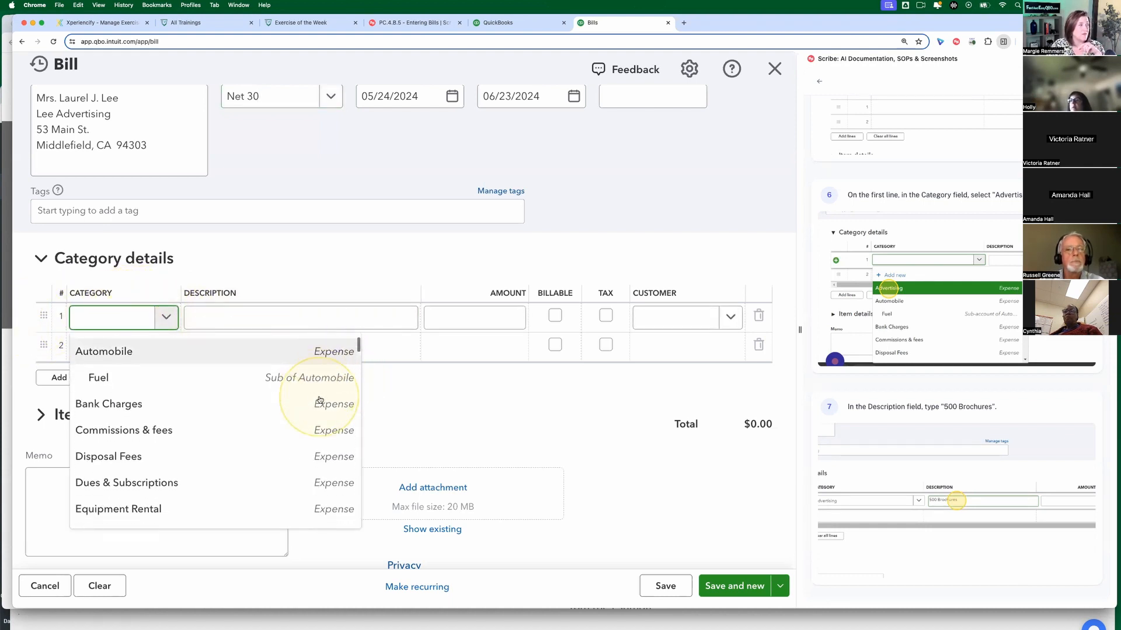
scroll(320, 400, "down", 3)
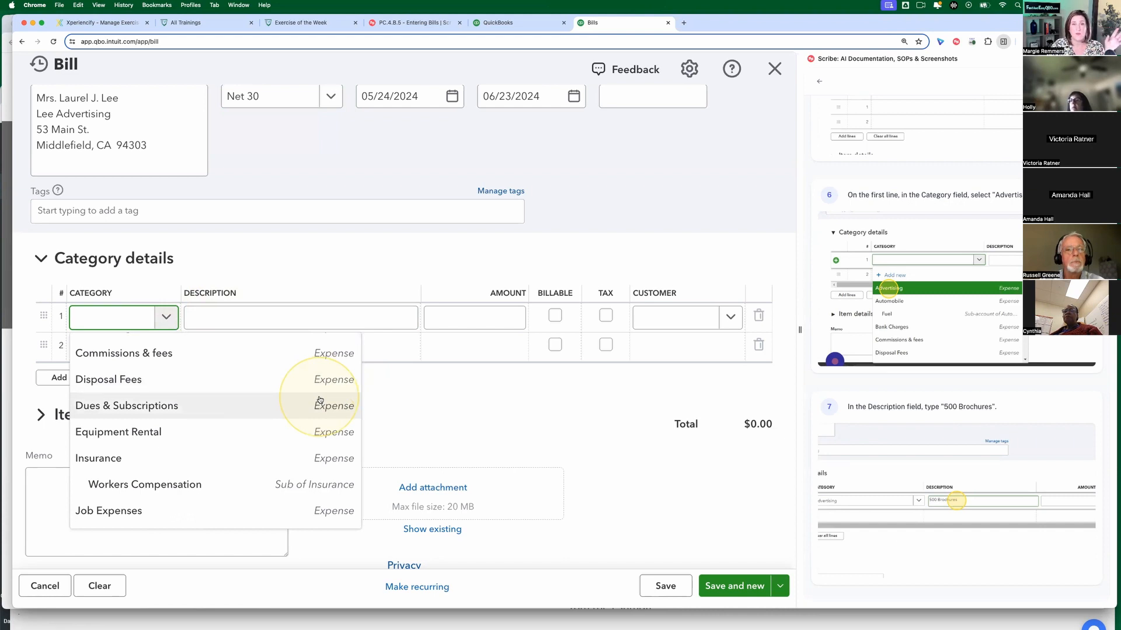
scroll(320, 400, "down", 1)
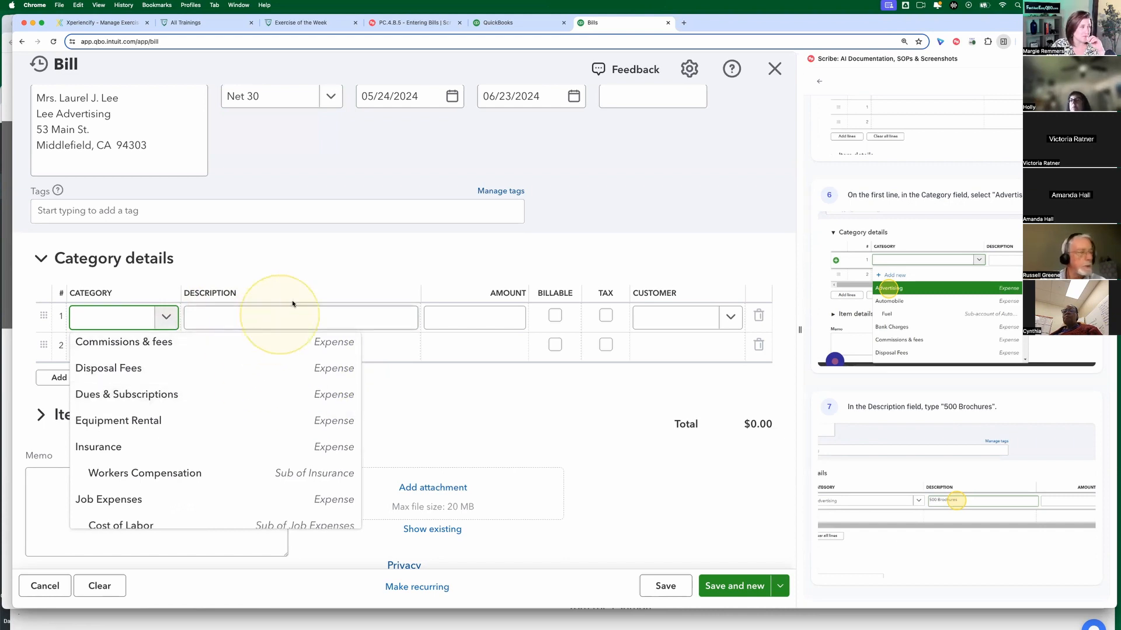
left_click(313, 274)
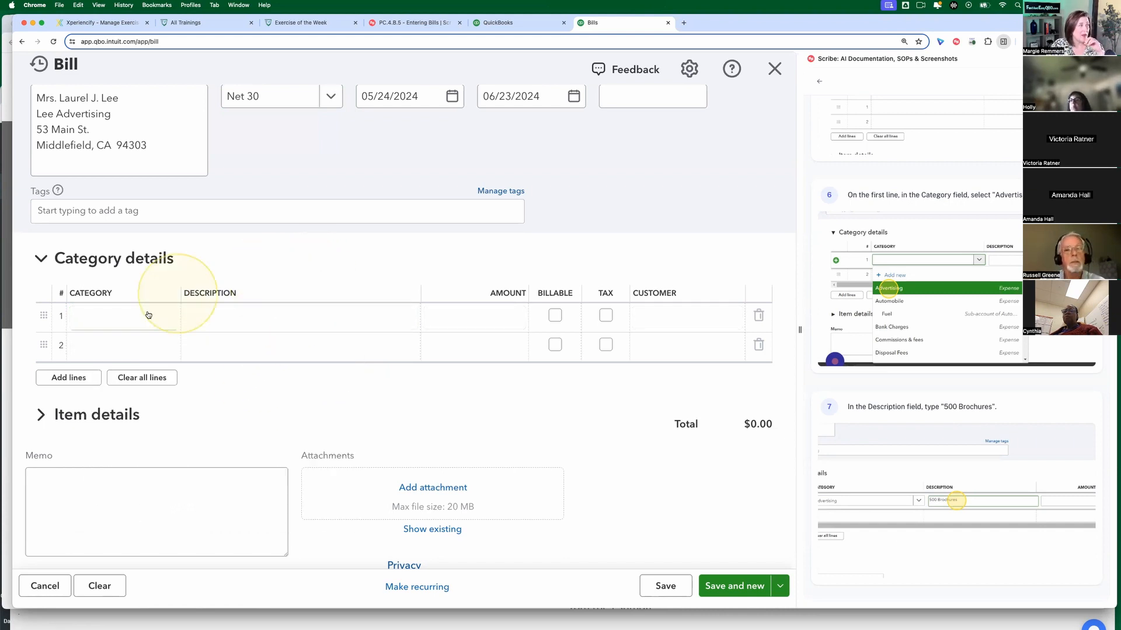
Step: Expand the bill's Item details section and compare its product/service line with the category line
left_click(42, 415)
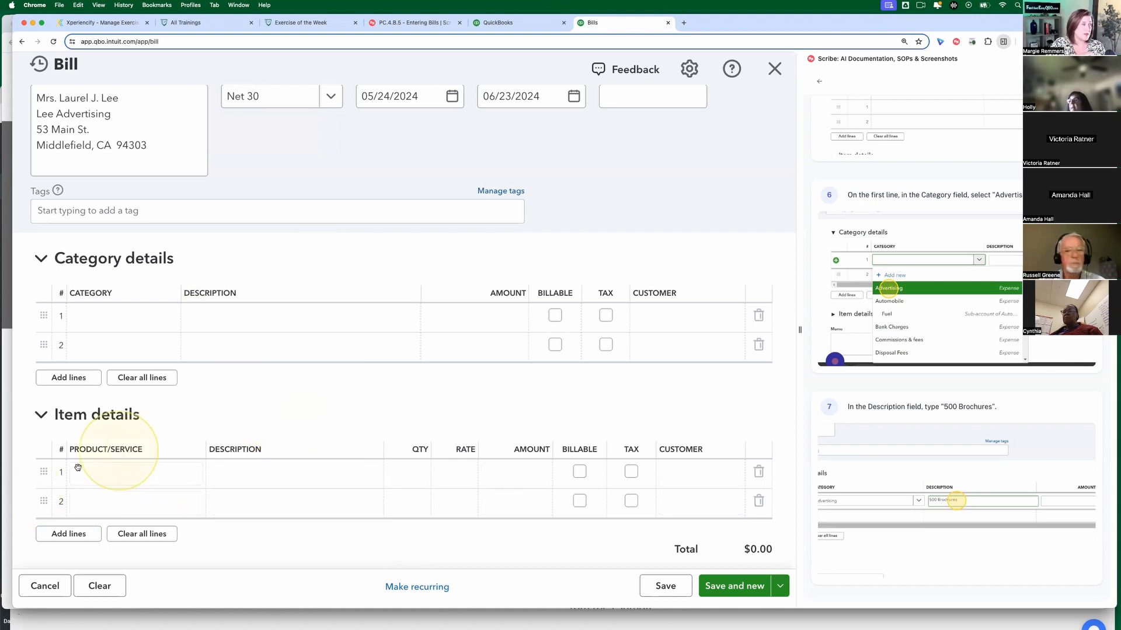
left_click(100, 465)
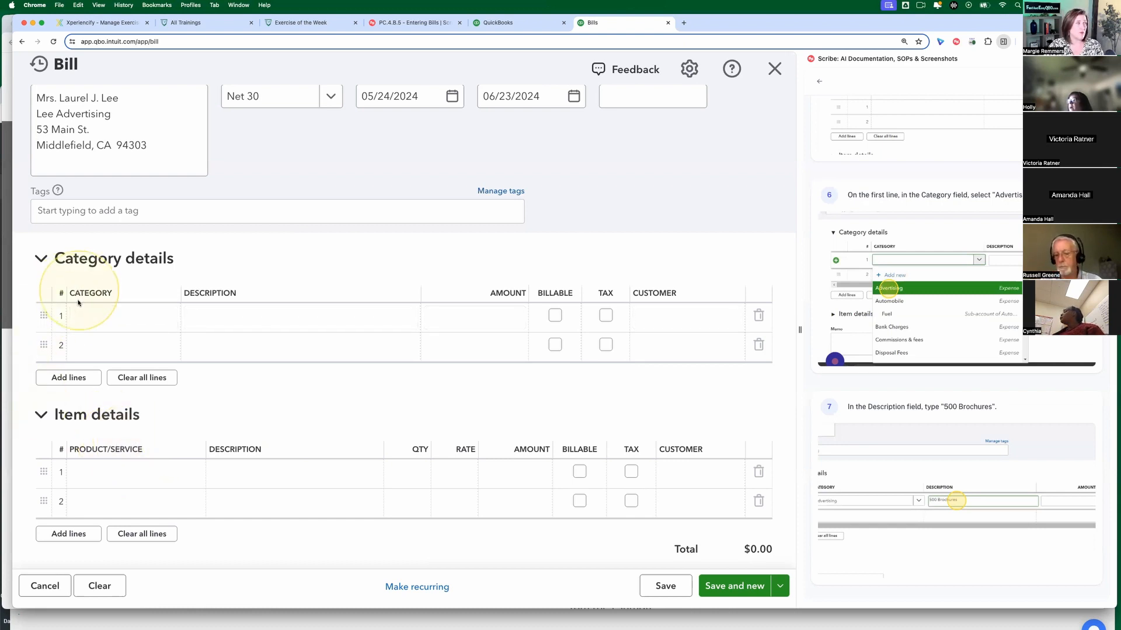
left_click(114, 314)
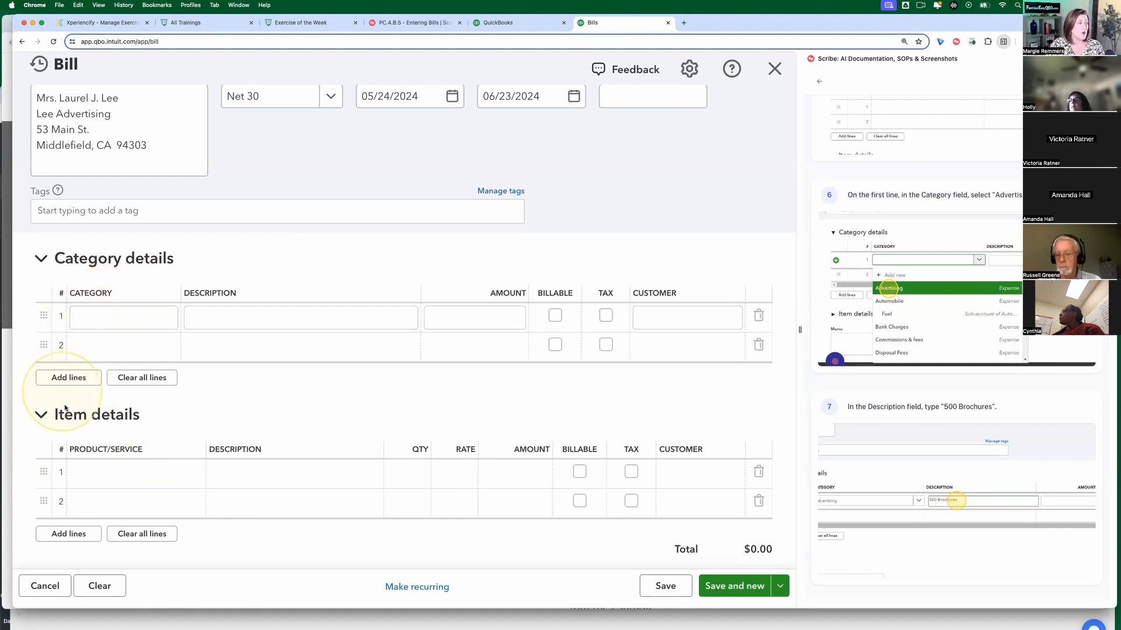
left_click(158, 474)
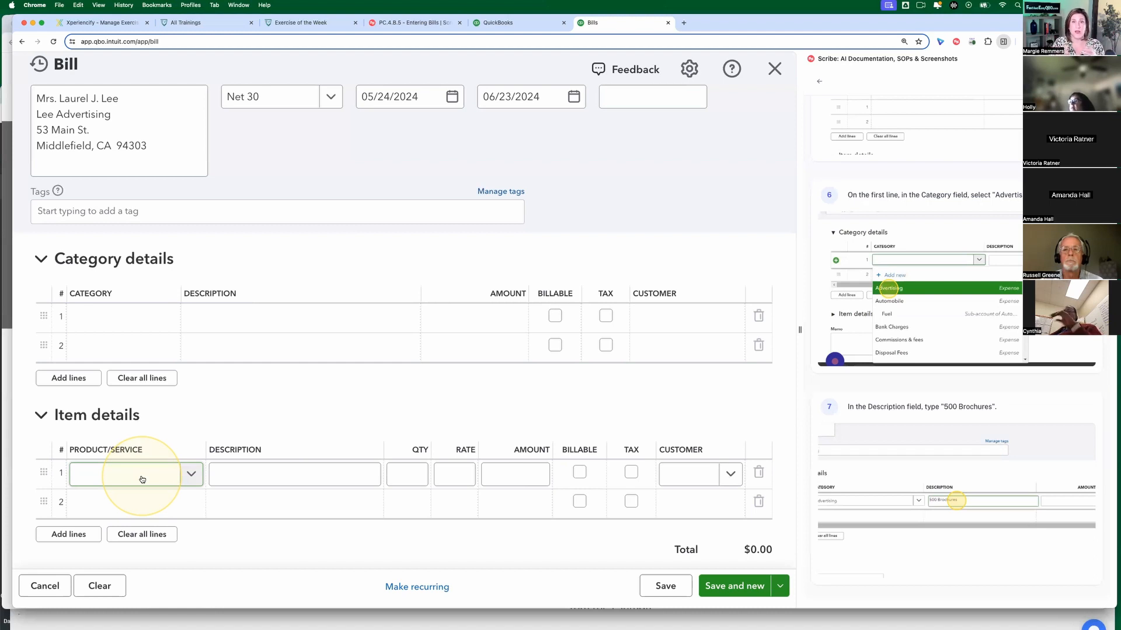
left_click(31, 478)
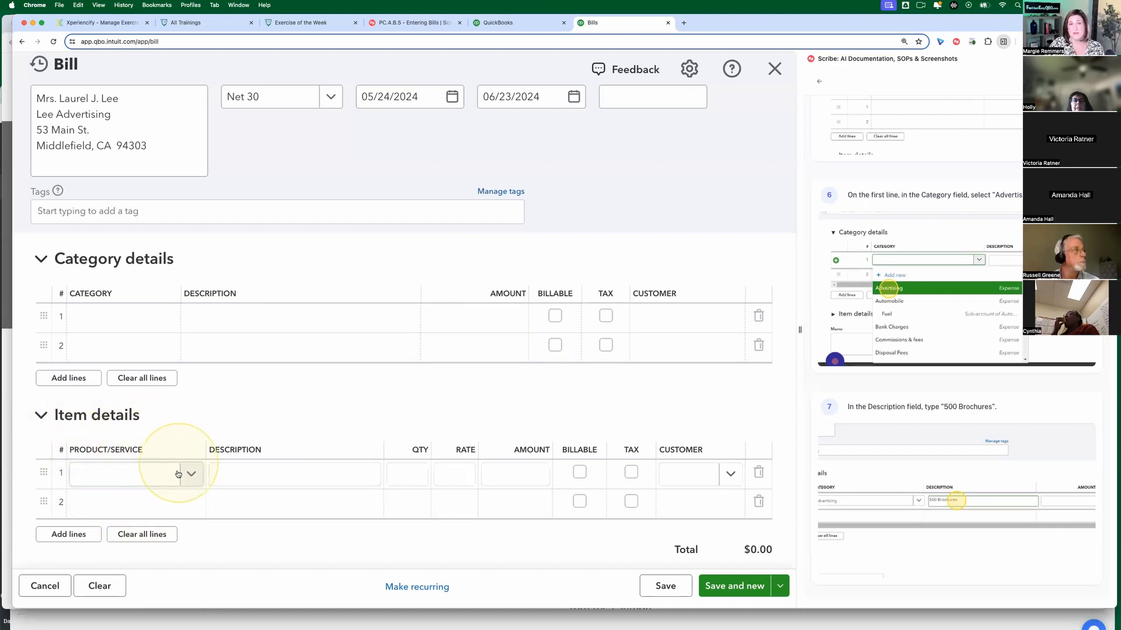
Step: Fill in the first category line with the Advertising account, the description "500 Brochures" and an amount of 1500
left_click(107, 321)
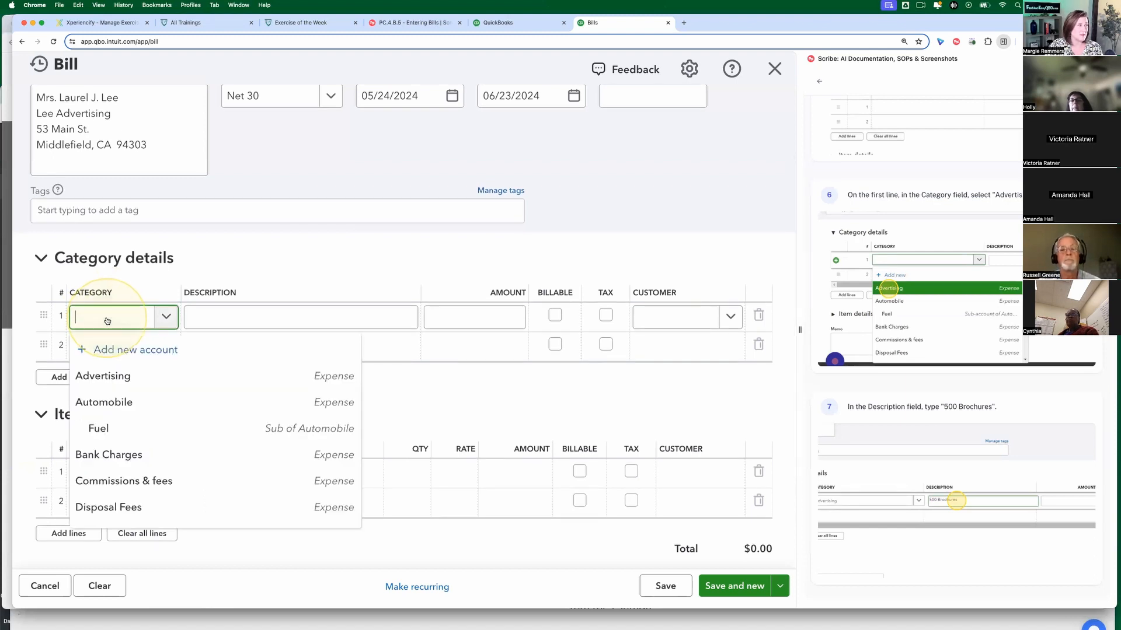
left_click(122, 377)
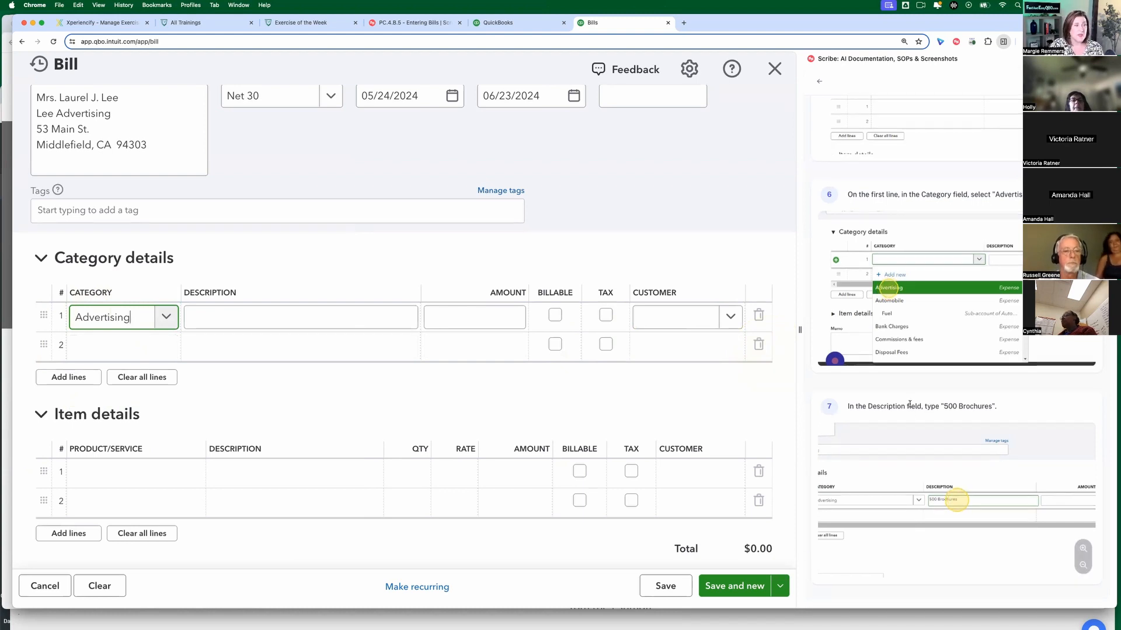
scroll(909, 404, "down", 3)
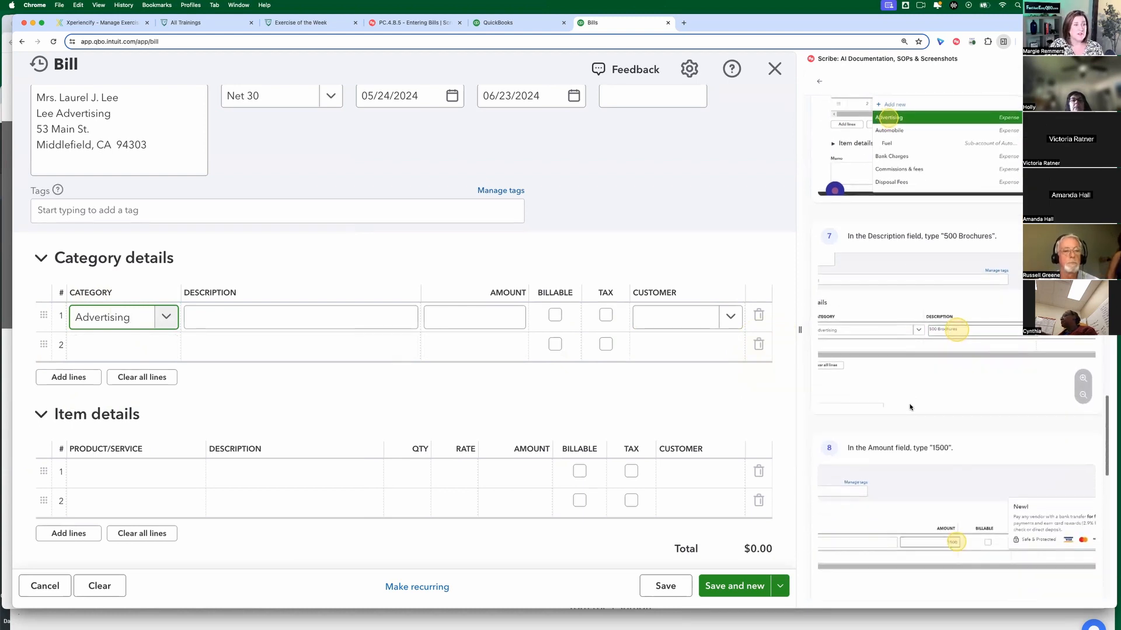
left_click(308, 323)
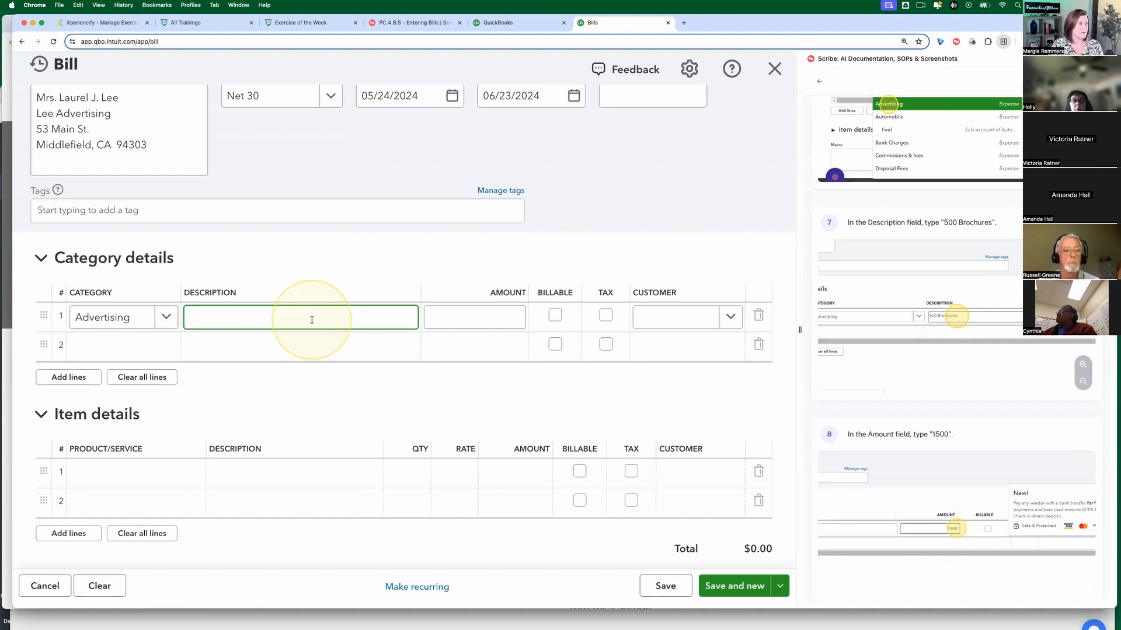
type("500 B")
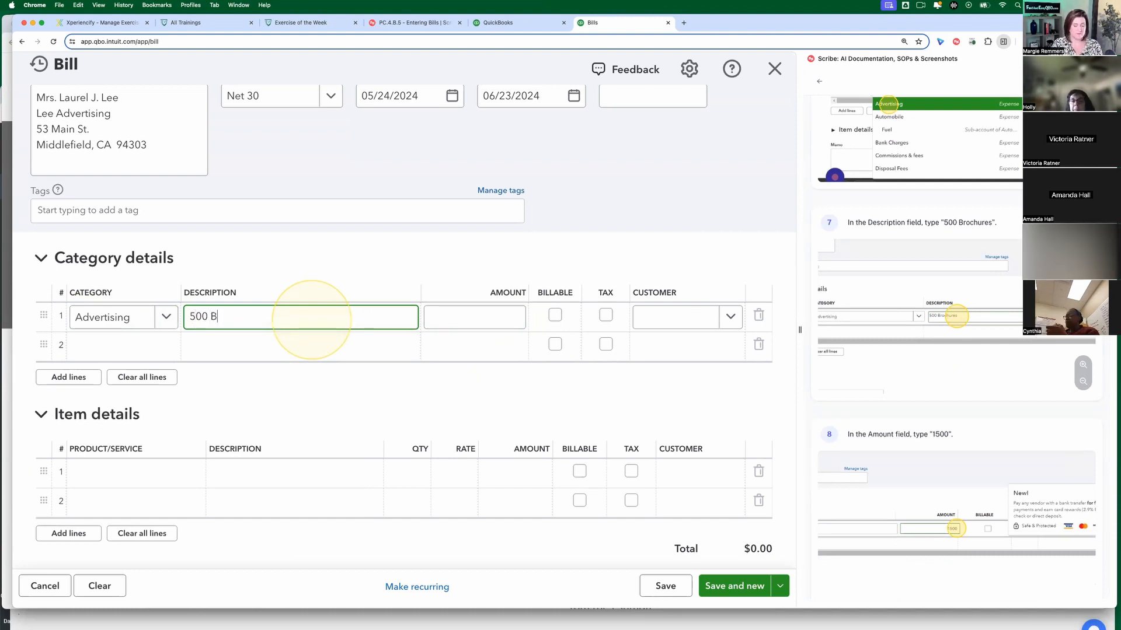
type("rochures")
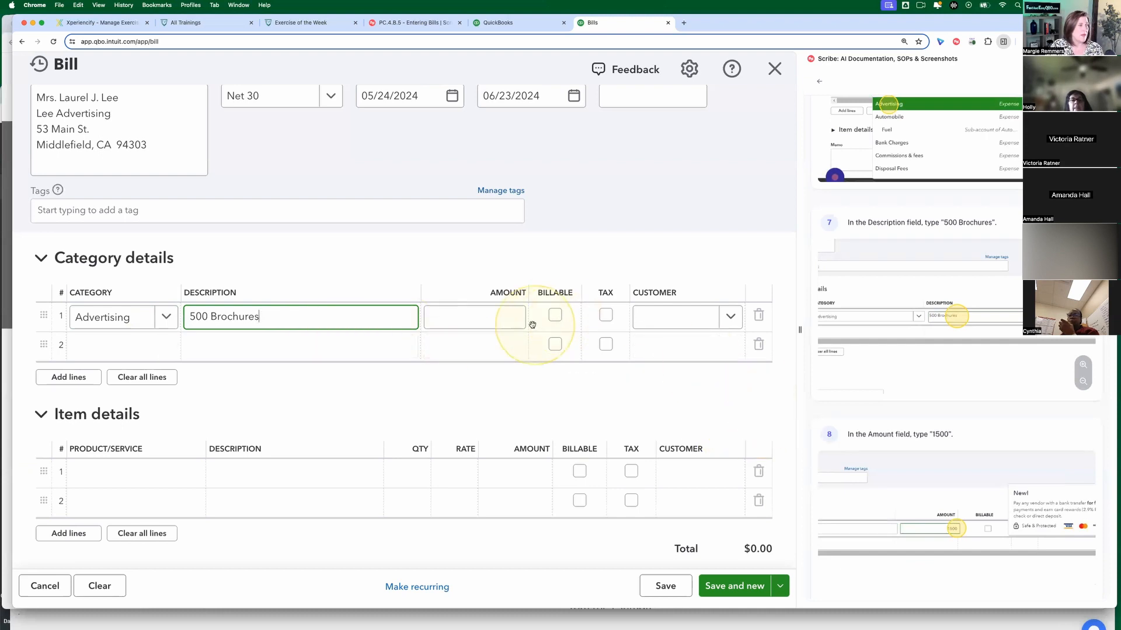
left_click(513, 318)
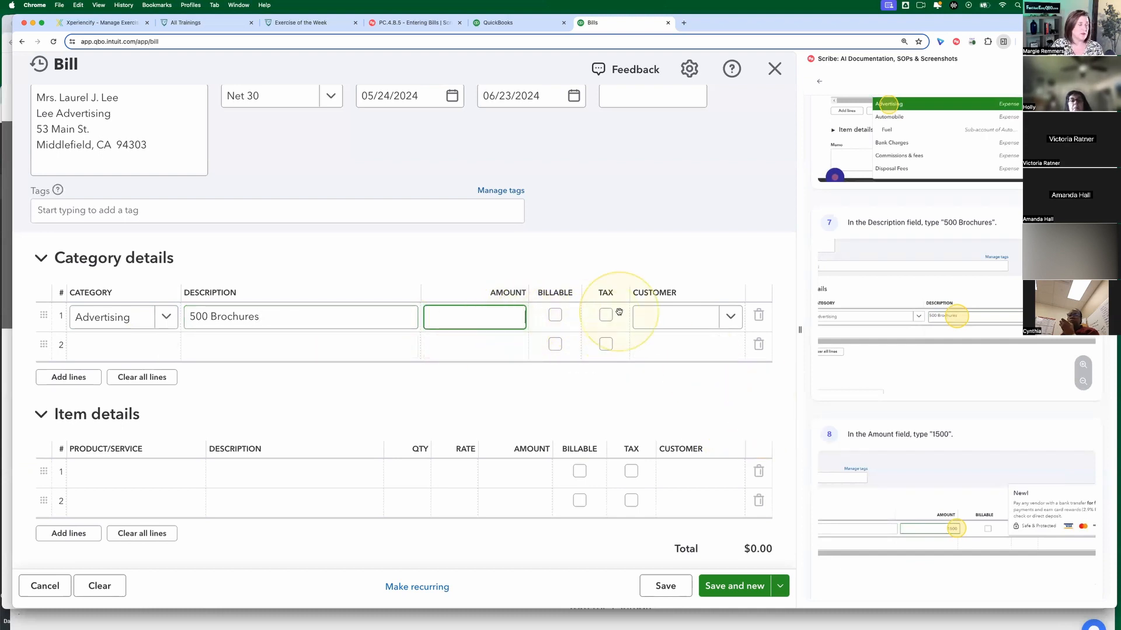
type("1500")
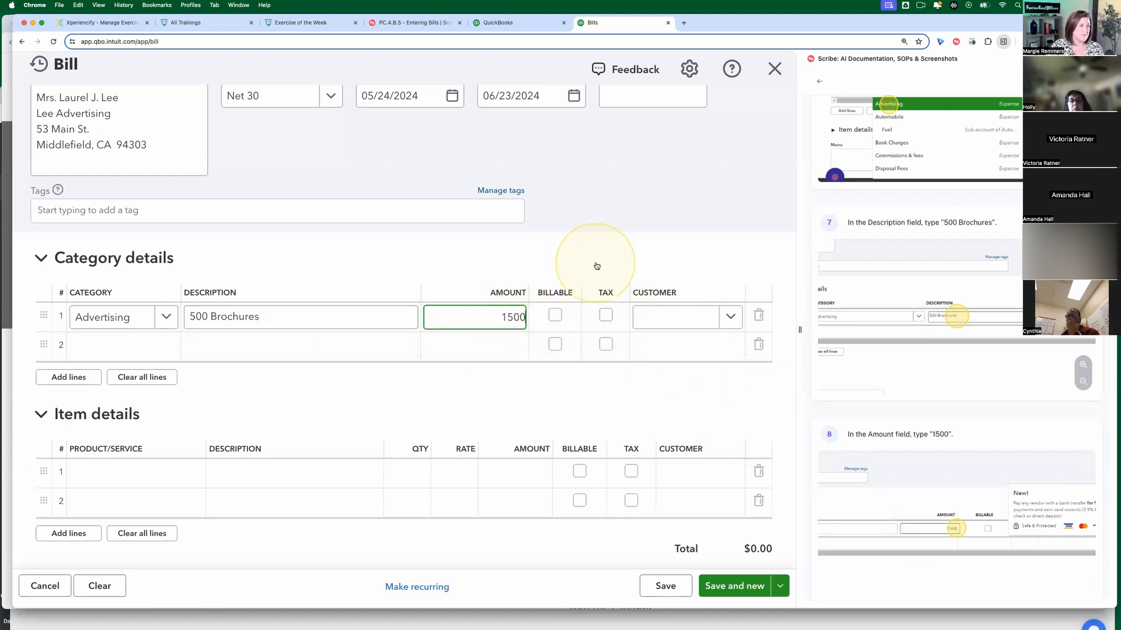
Step: Read the guide's instructions for saving and closing the bill and viewing it in the expenses list
scroll(636, 257, "down", 1)
scroll(957, 411, "down", 1)
scroll(959, 412, "down", 8)
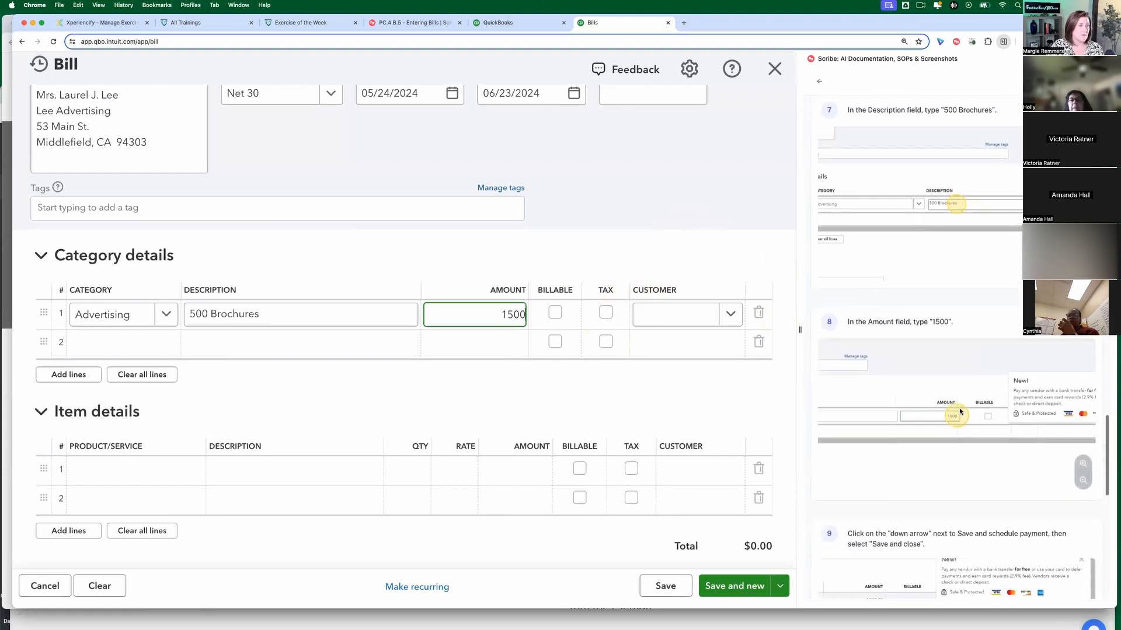
scroll(960, 411, "down", 1)
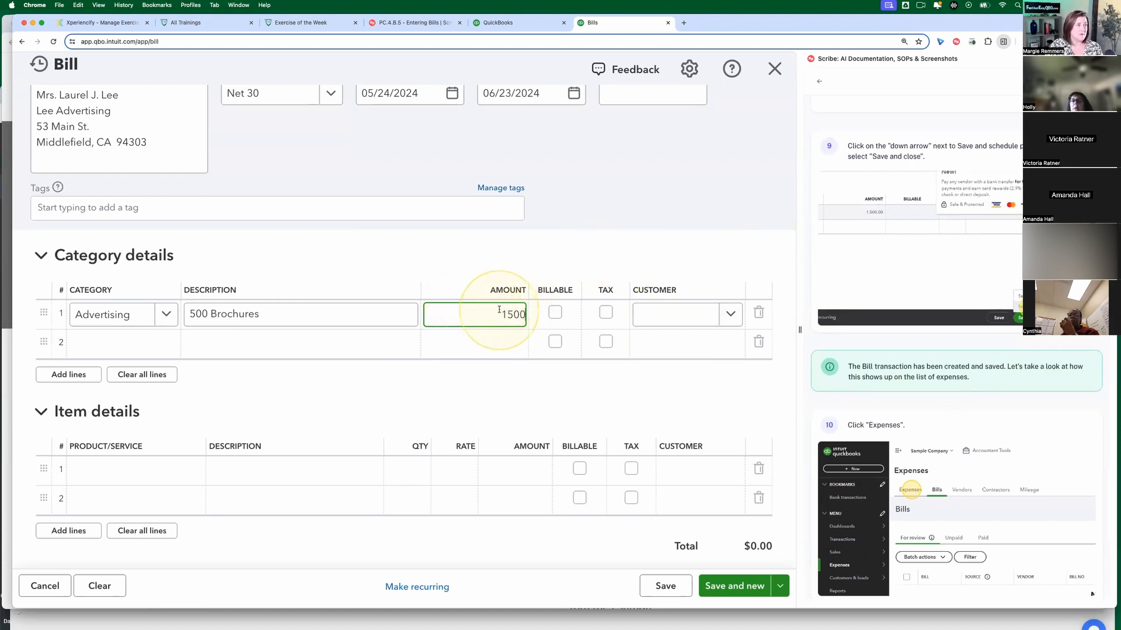
left_click(437, 470)
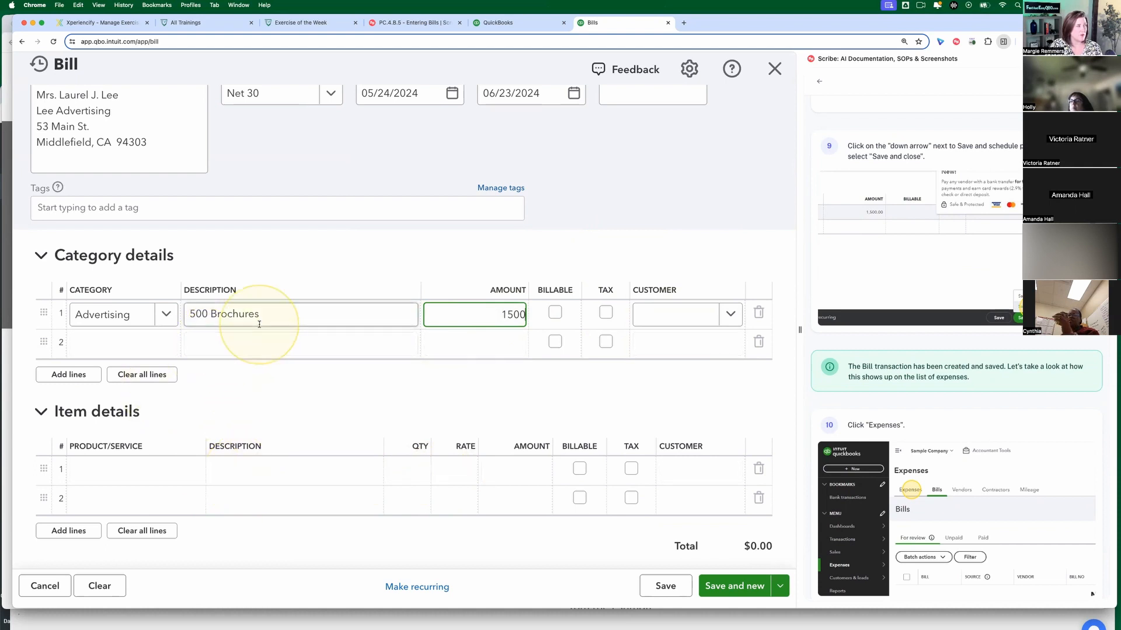
Step: Save and close the Lee Advertising bill after checking the guide's saving instruction
scroll(259, 324, "down", 1)
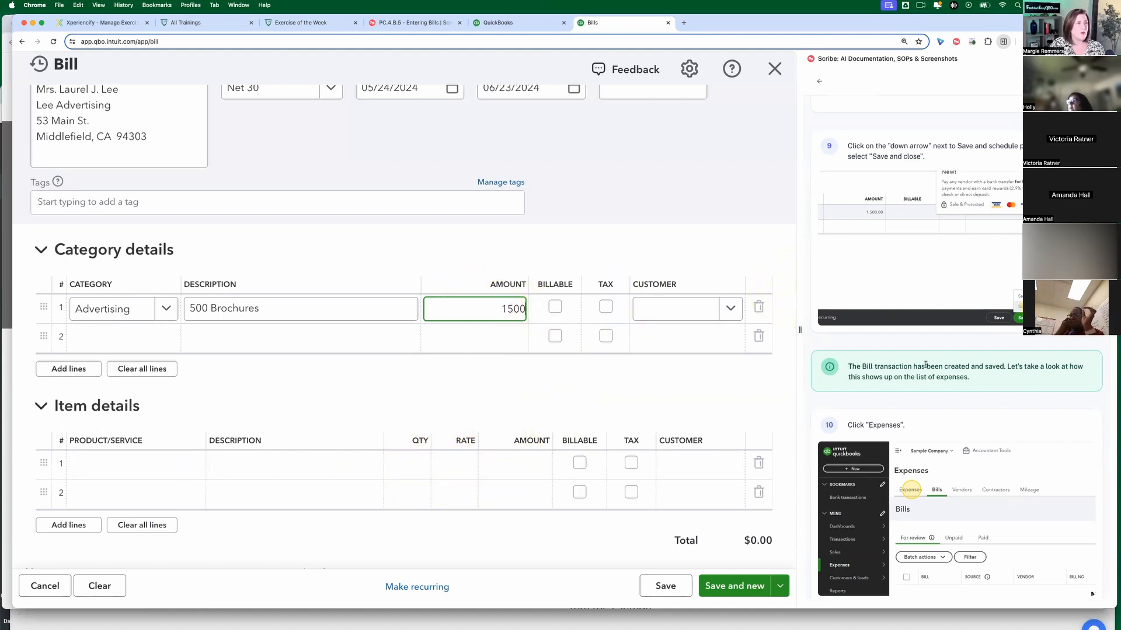
scroll(925, 364, "down", 2)
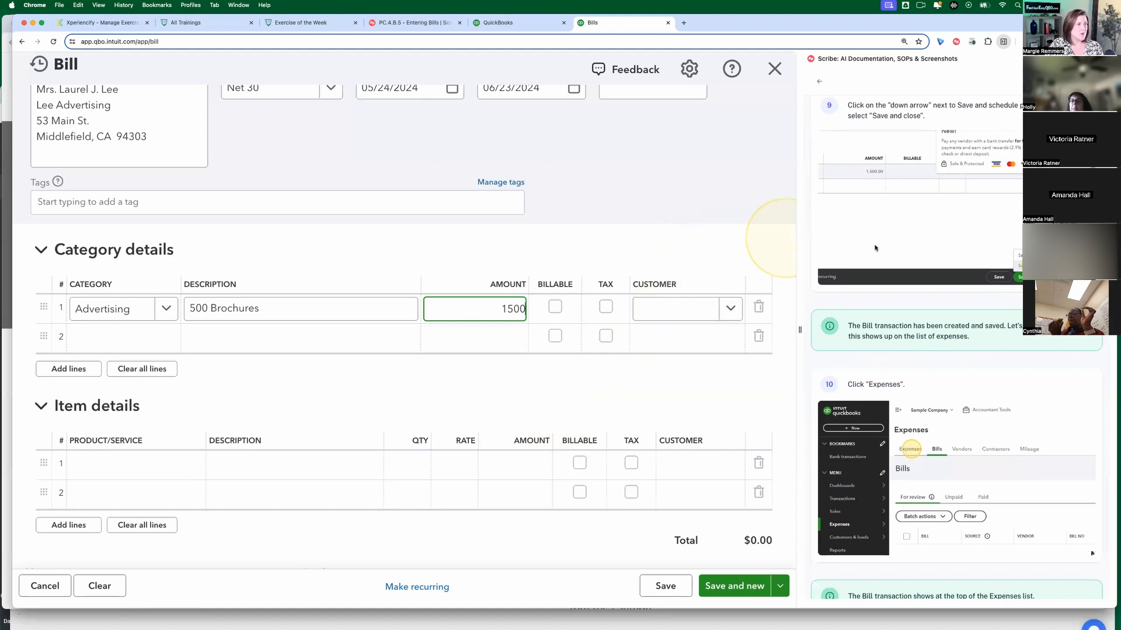
scroll(875, 248, "up", 1)
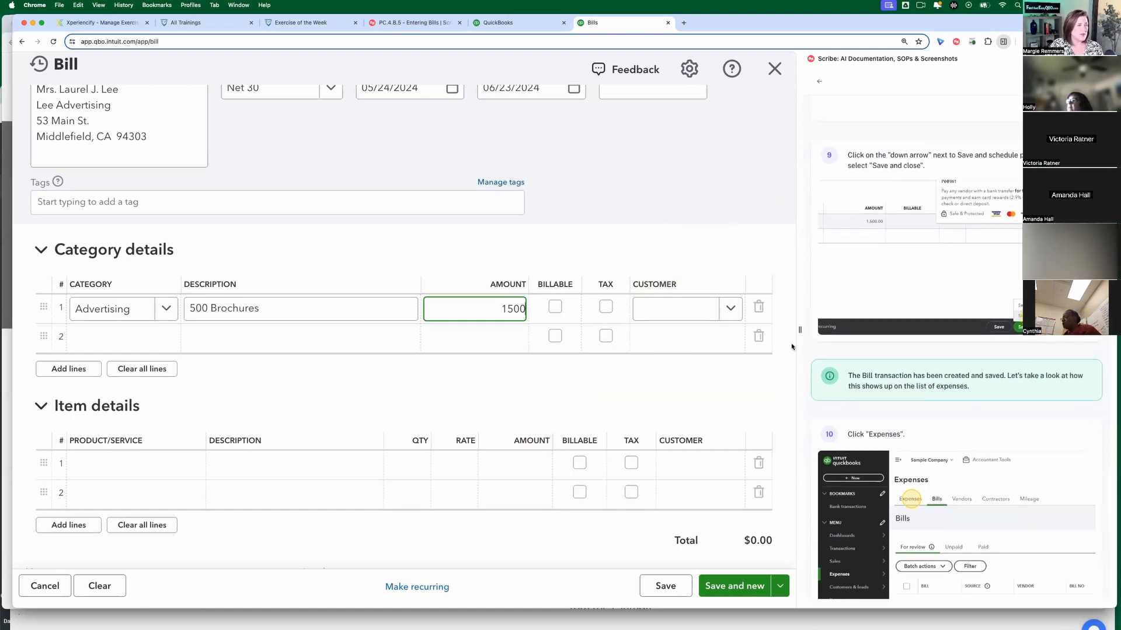
left_click(781, 586)
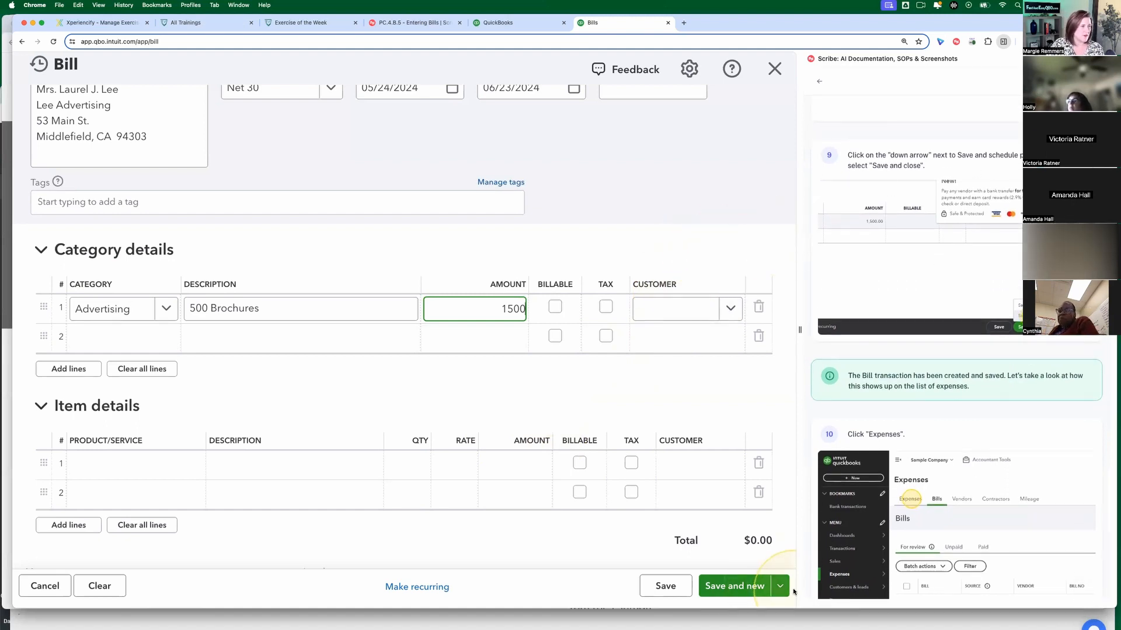
left_click(780, 586)
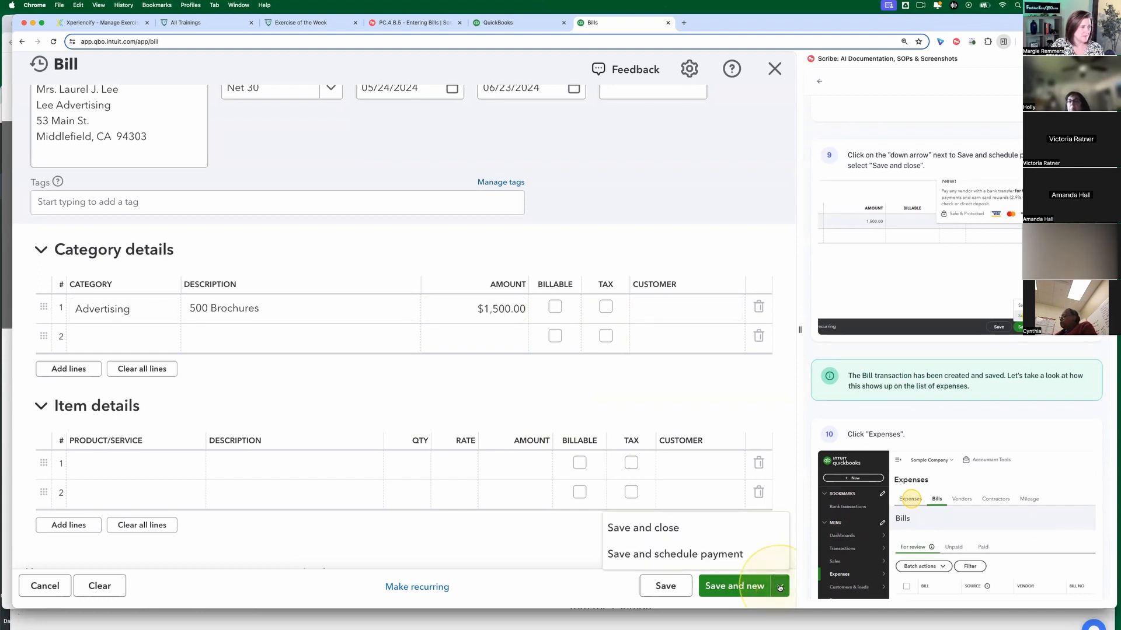
left_click(635, 533)
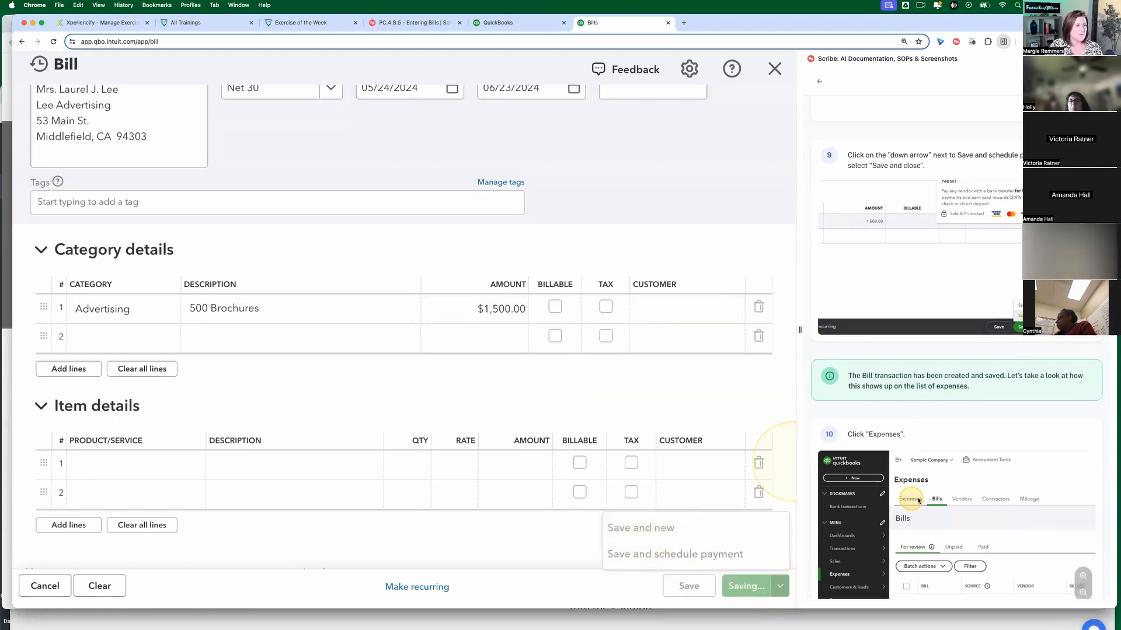
Step: Open the Expenses transaction list to compare the Lee Advertising bill with the guide, dismiss the column tip and close the guide beside it
scroll(929, 491, "down", 3)
scroll(929, 492, "down", 3)
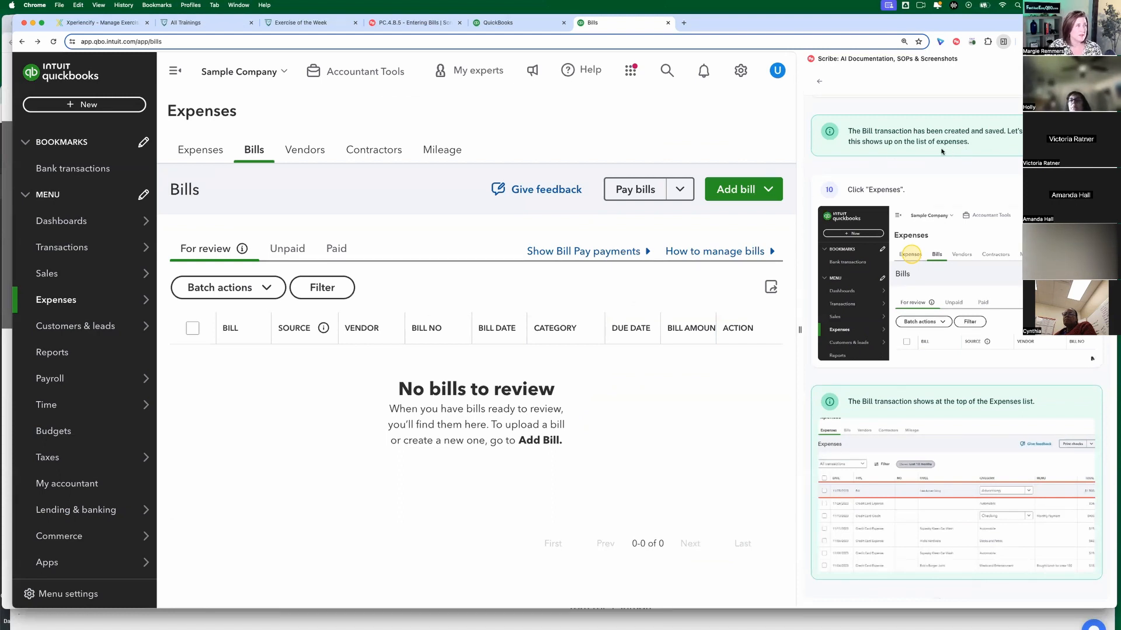
left_click(199, 151)
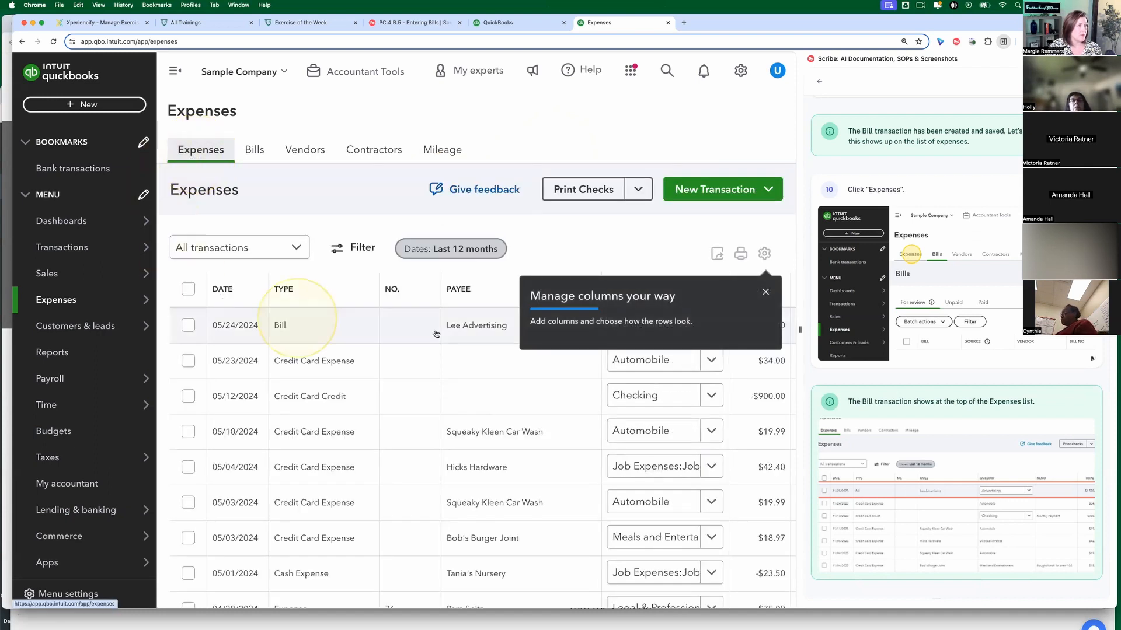
left_click(765, 291)
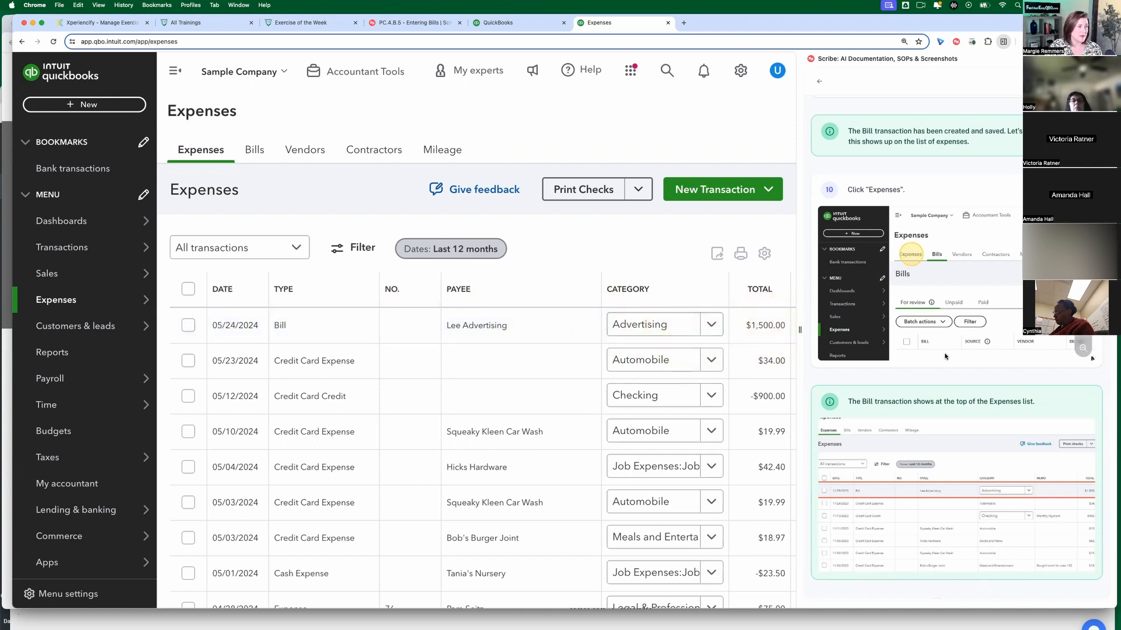
scroll(951, 350, "down", 3)
scroll(955, 358, "up", 3)
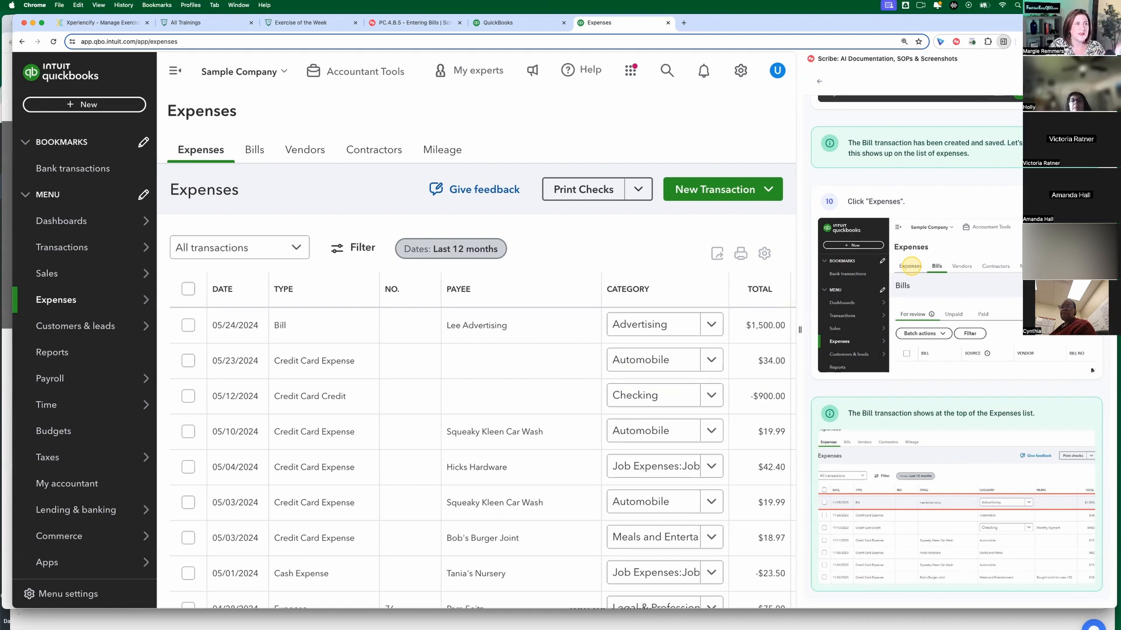
left_click(980, 56)
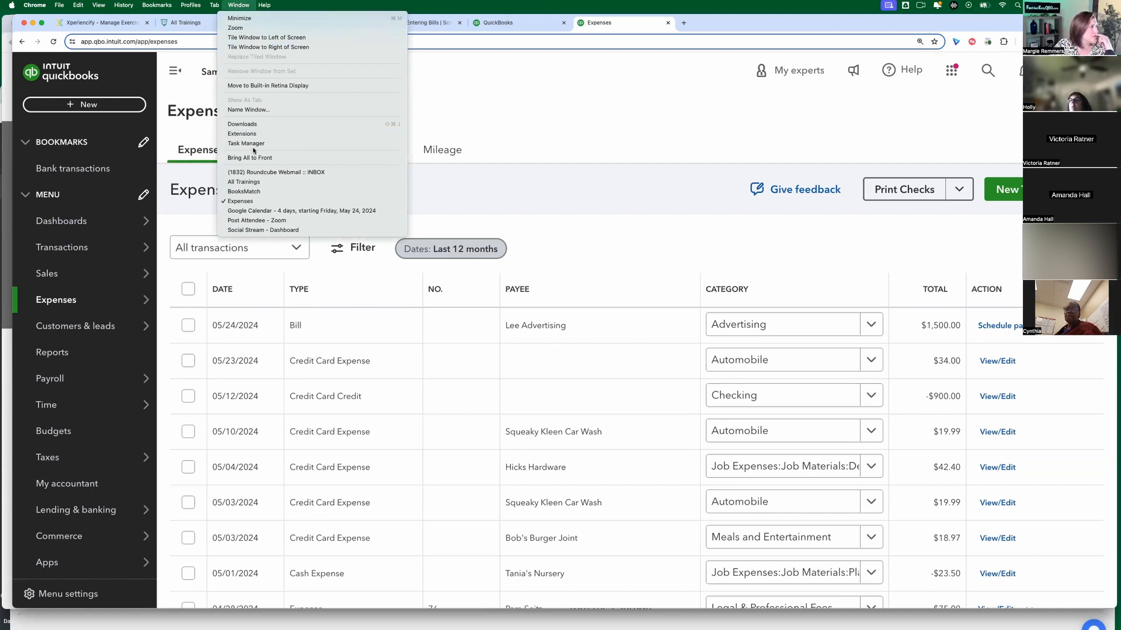
left_click(255, 191)
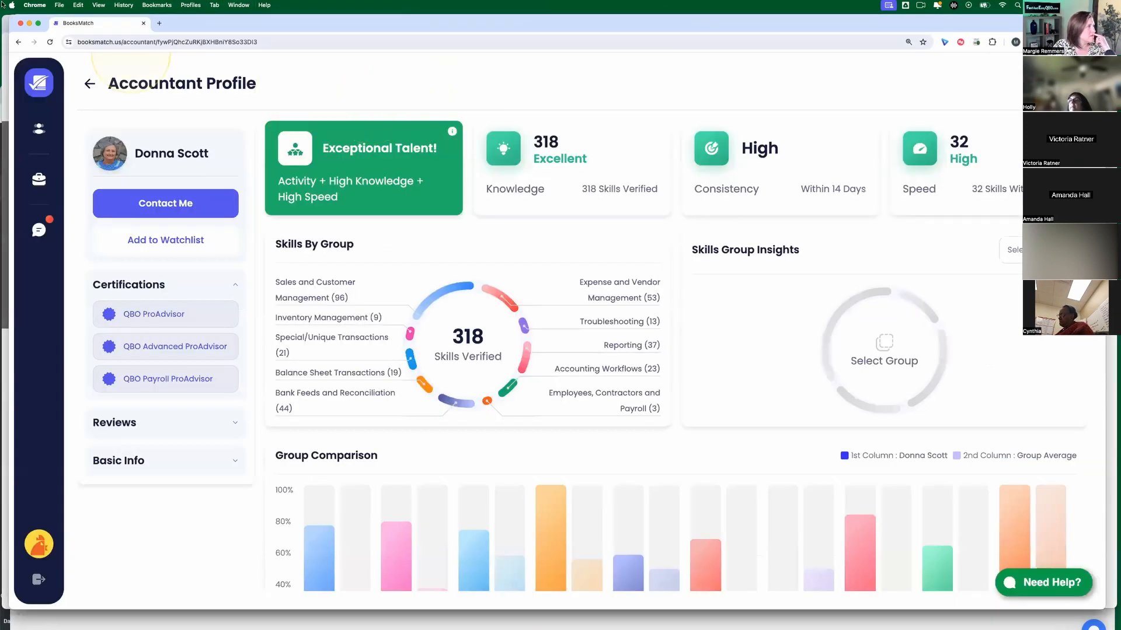
left_click_drag(185, 32, 179, 76)
left_click(238, 5)
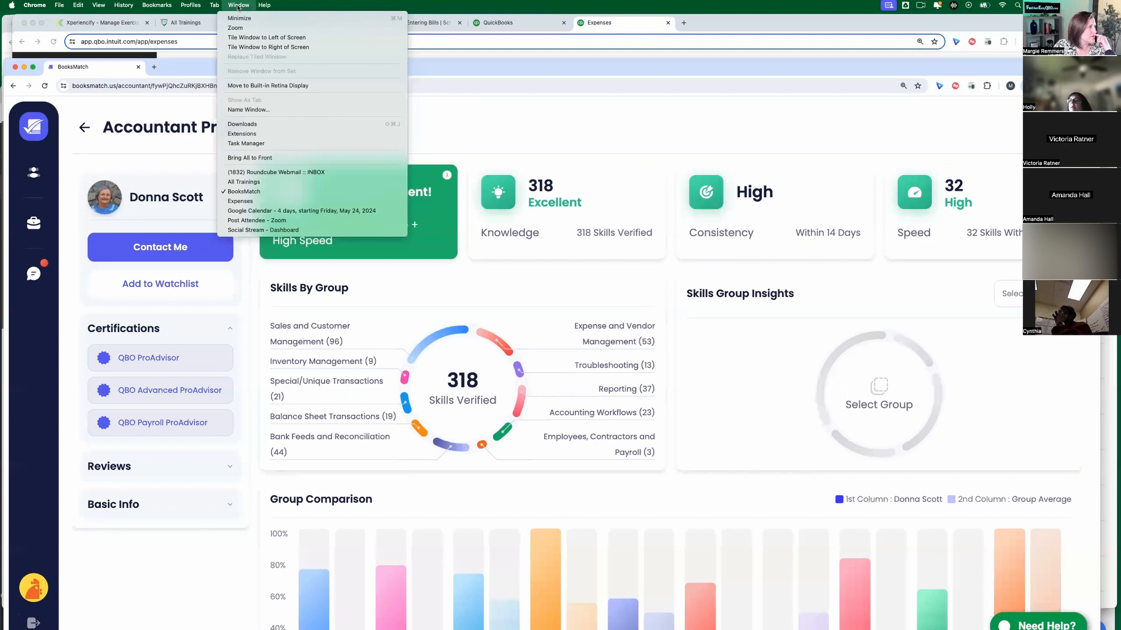
left_click(238, 6)
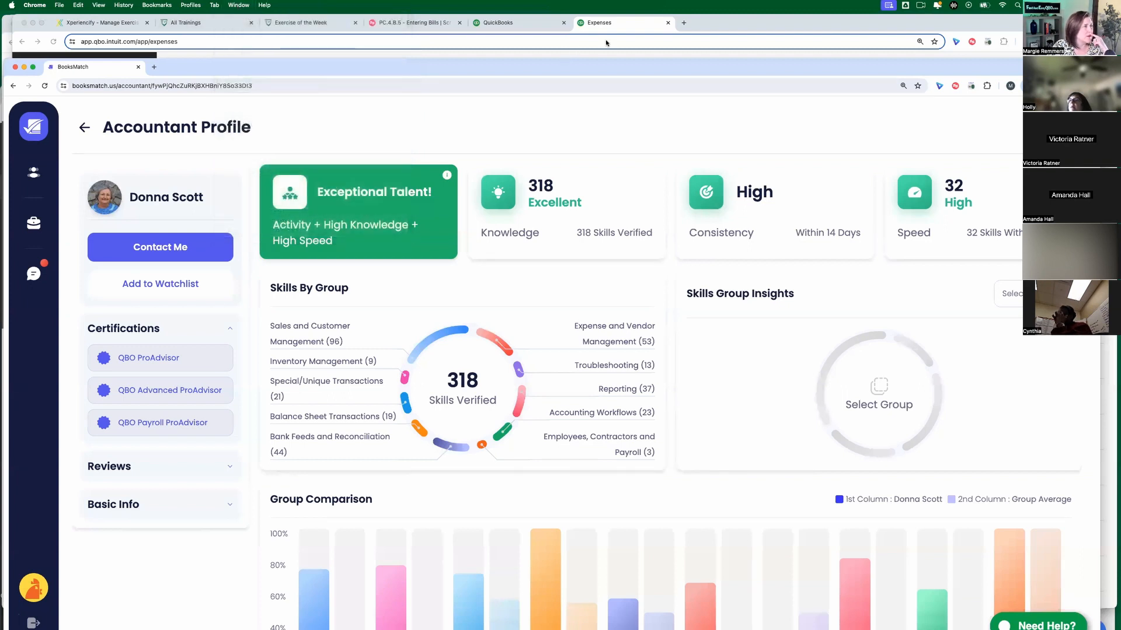
Step: In a new browser window, search for "locker" and switch to the open QBO Gym Locker Room Facebook group
left_click(59, 6)
left_click(70, 27)
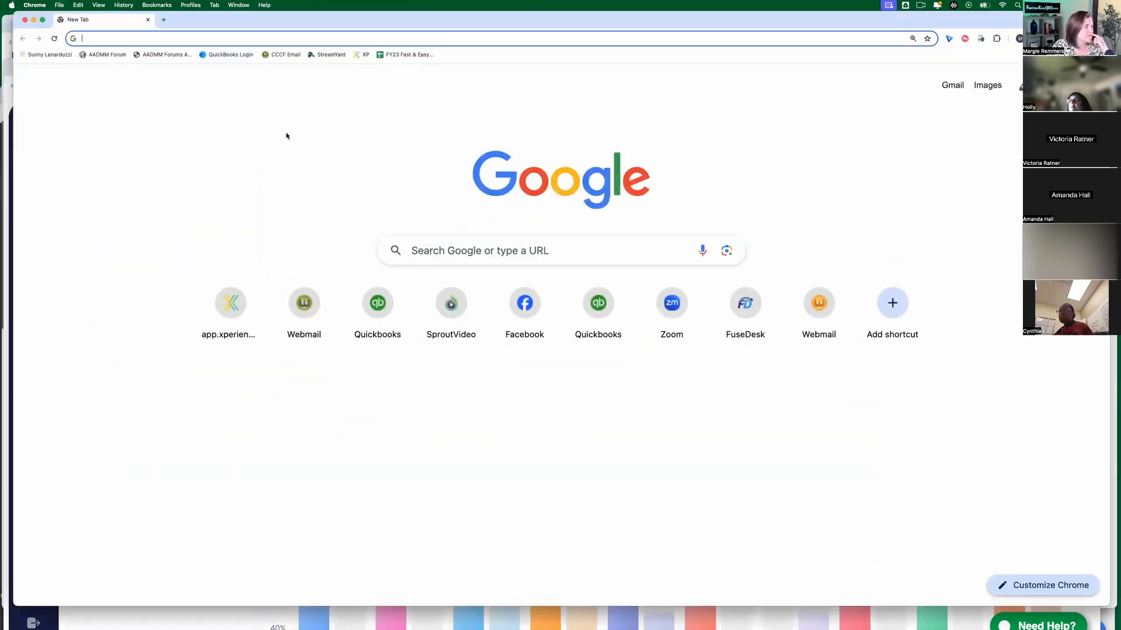
type("locker")
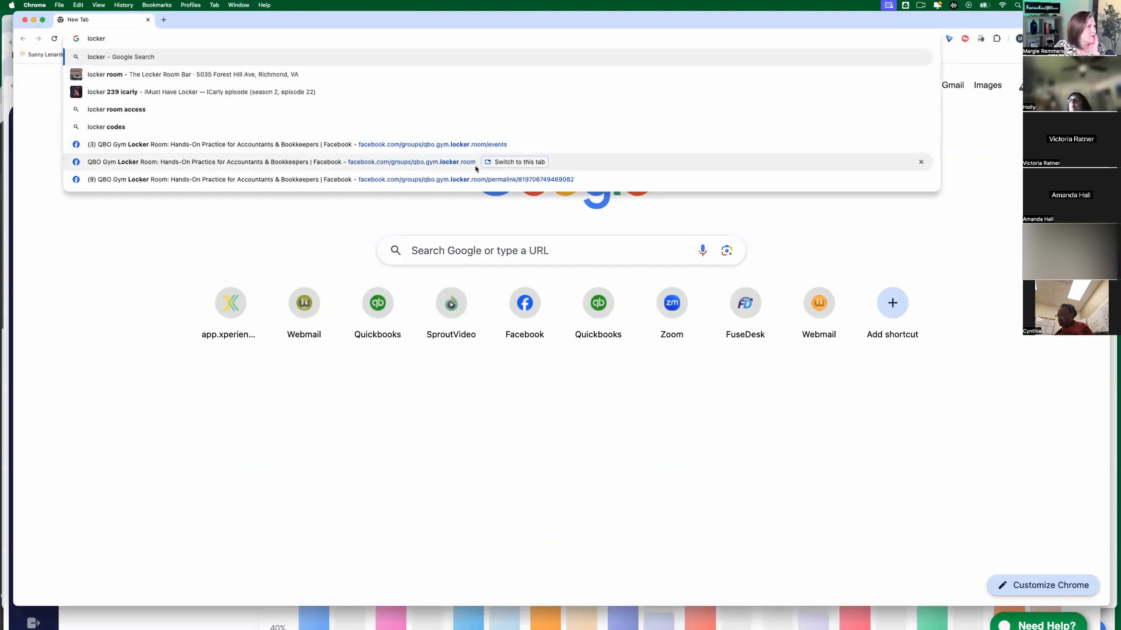
left_click(511, 163)
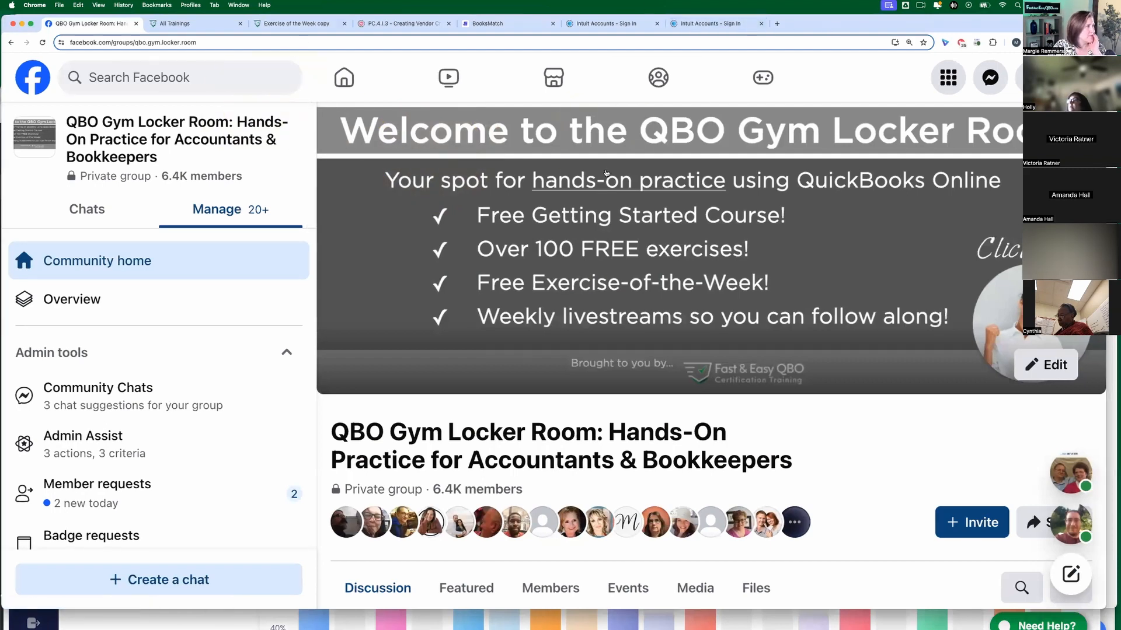
Step: Open the group's featured "Welcome to the Locker Room!" post and follow its link to the over 100 free hands-on exercises
scroll(590, 375, "down", 5)
scroll(591, 375, "down", 5)
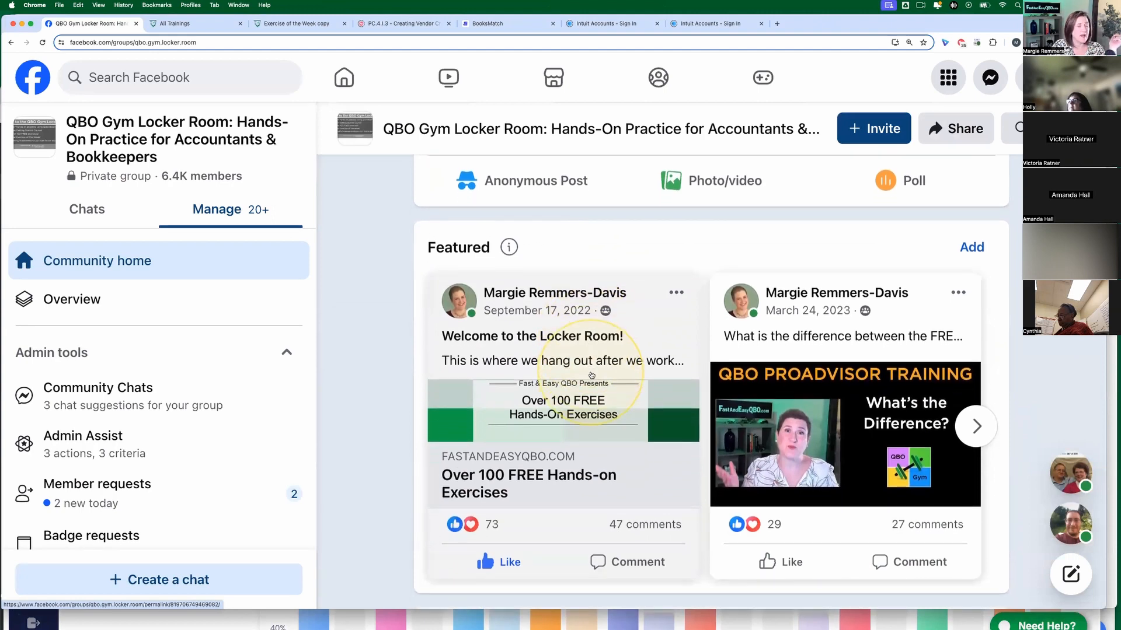
left_click(516, 480)
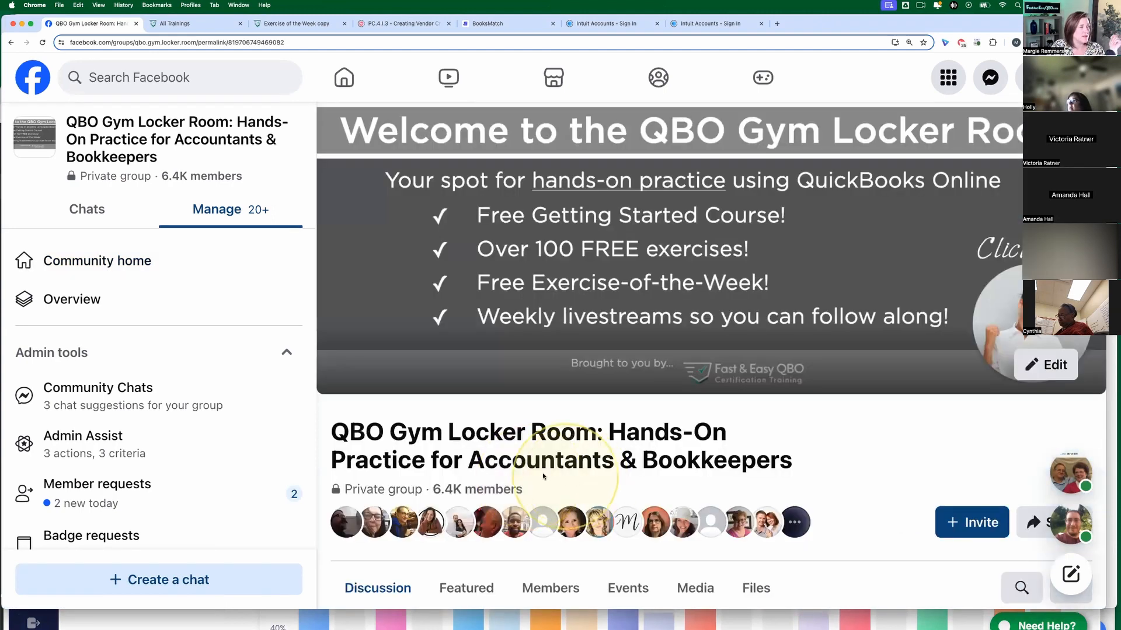
scroll(684, 449, "down", 8)
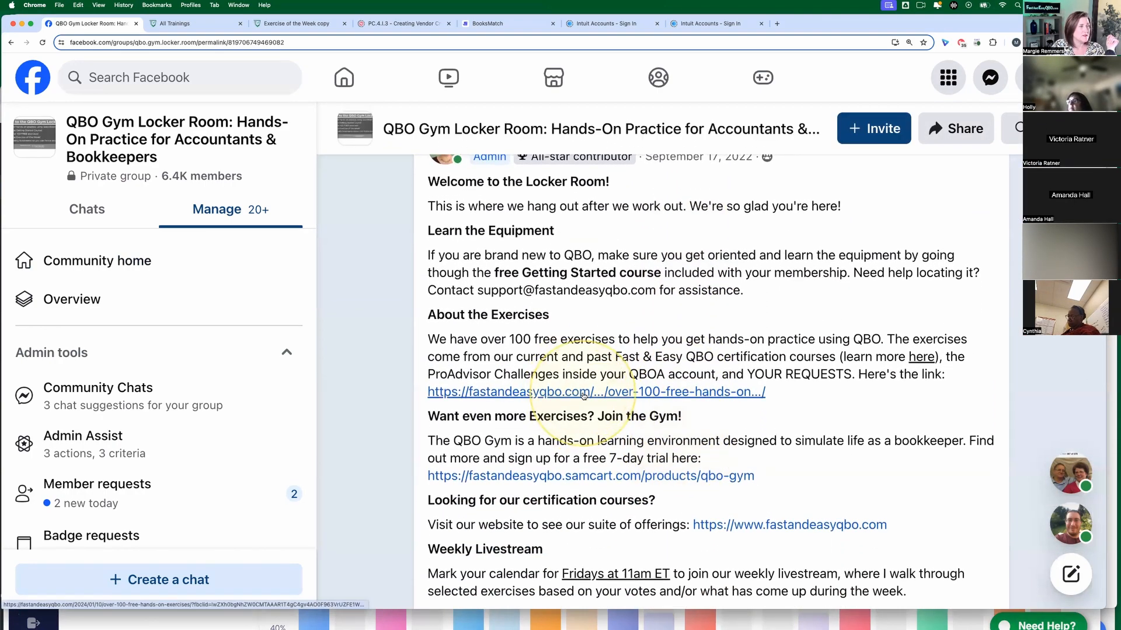
left_click(634, 399)
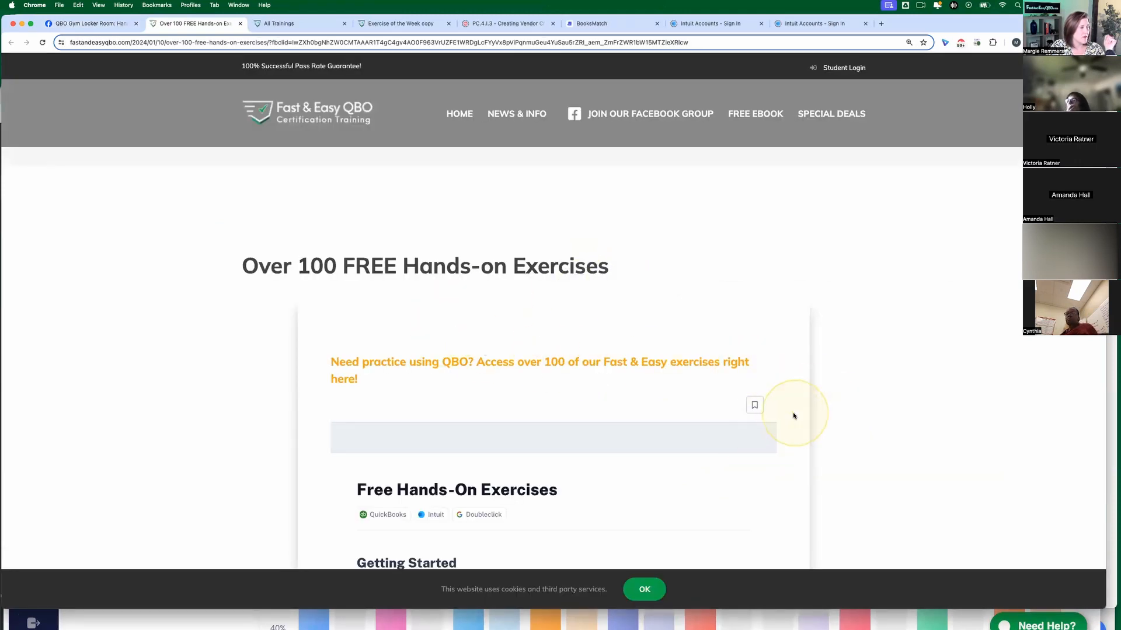
Step: Find the exercise "GS.3.4 Add and Pay a Bill" under Getting Started and open it maximized on its own page
scroll(753, 454, "down", 3)
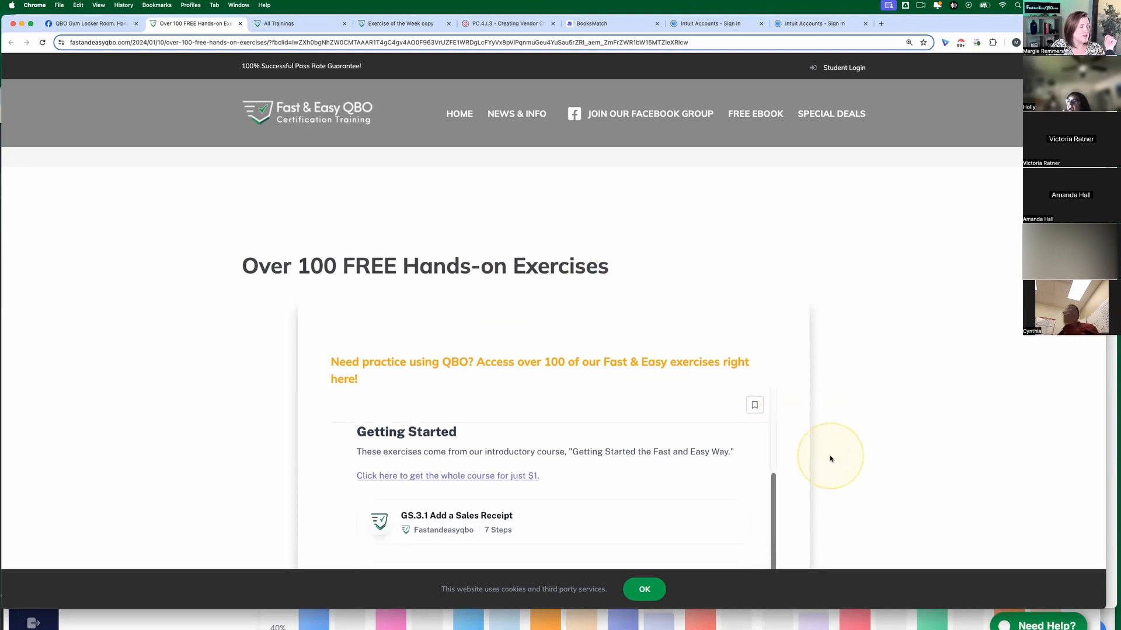
scroll(831, 459, "down", 5)
scroll(830, 459, "down", 5)
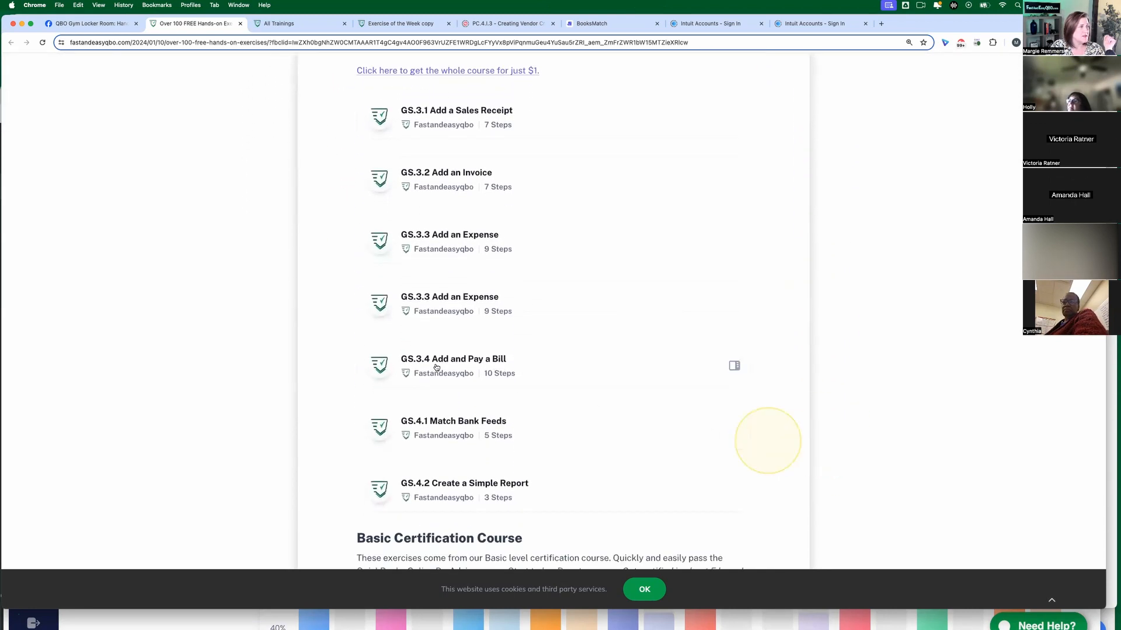
left_click(470, 363)
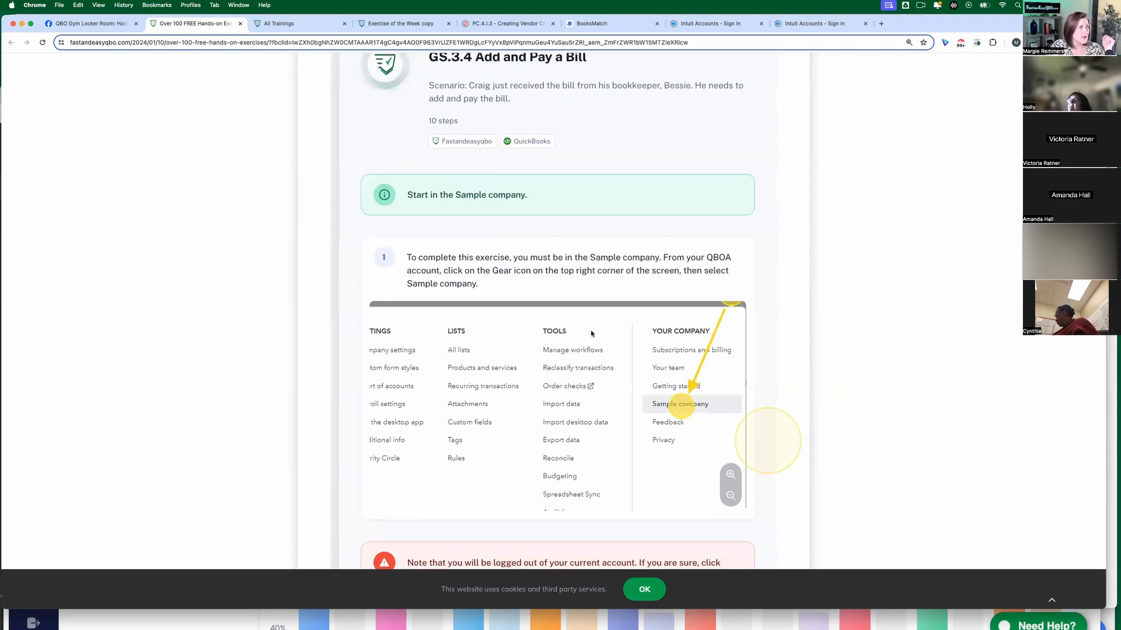
scroll(592, 333, "up", 6)
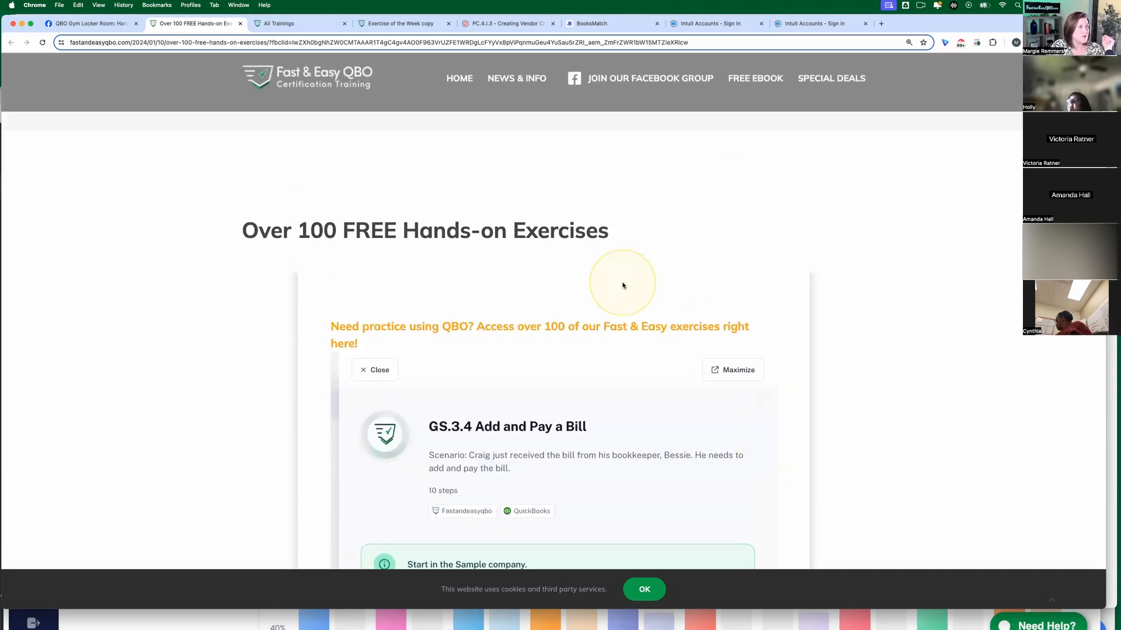
scroll(622, 285, "down", 3)
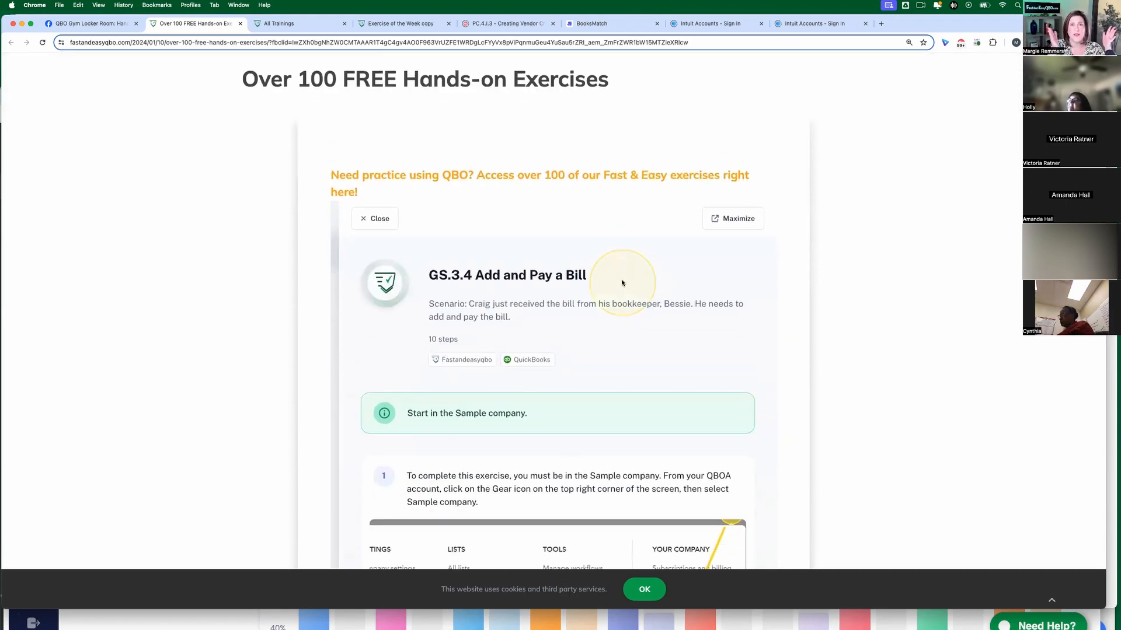
left_click(731, 220)
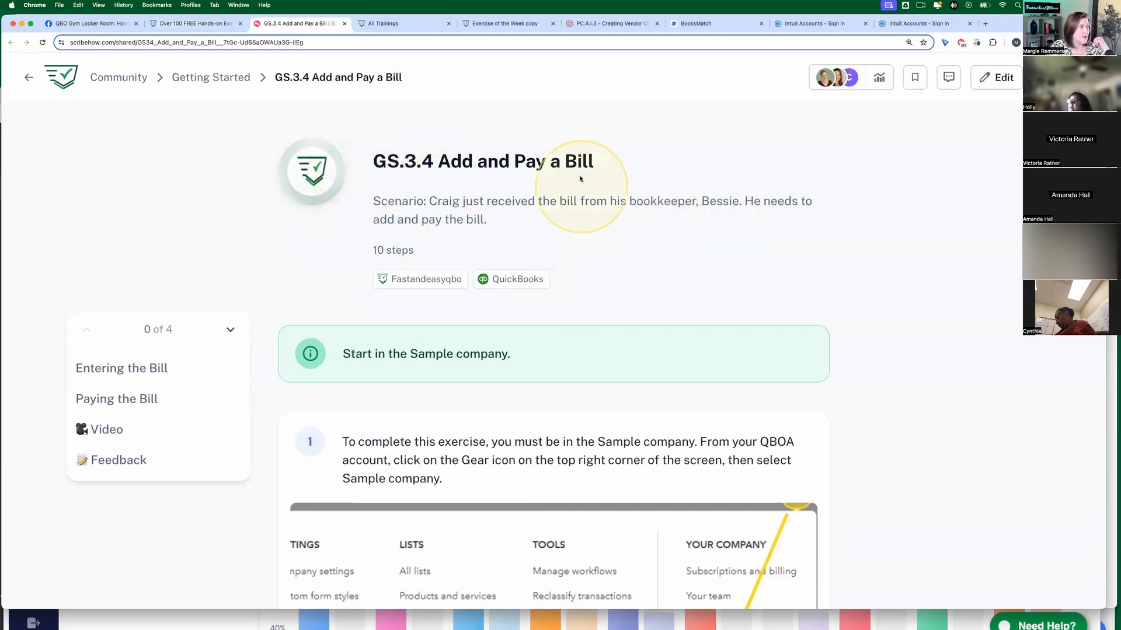
Step: Copy the GS.3.4 exercise's web address and load it in a new tab of the QuickBooks Expenses window
left_click(253, 43)
key("super+c")
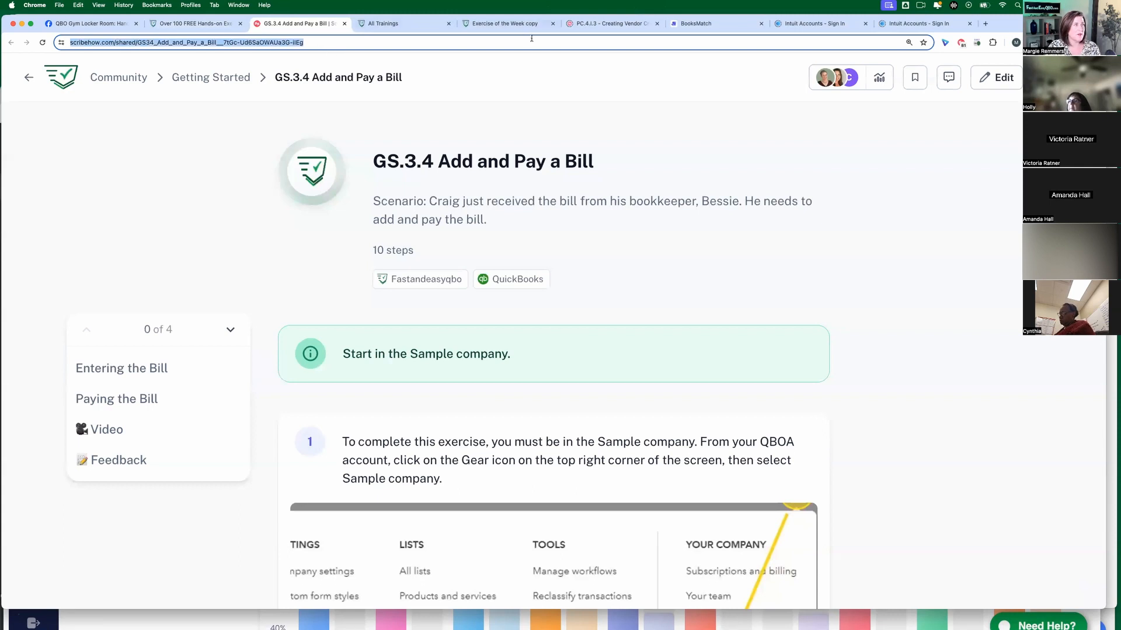
left_click(238, 5)
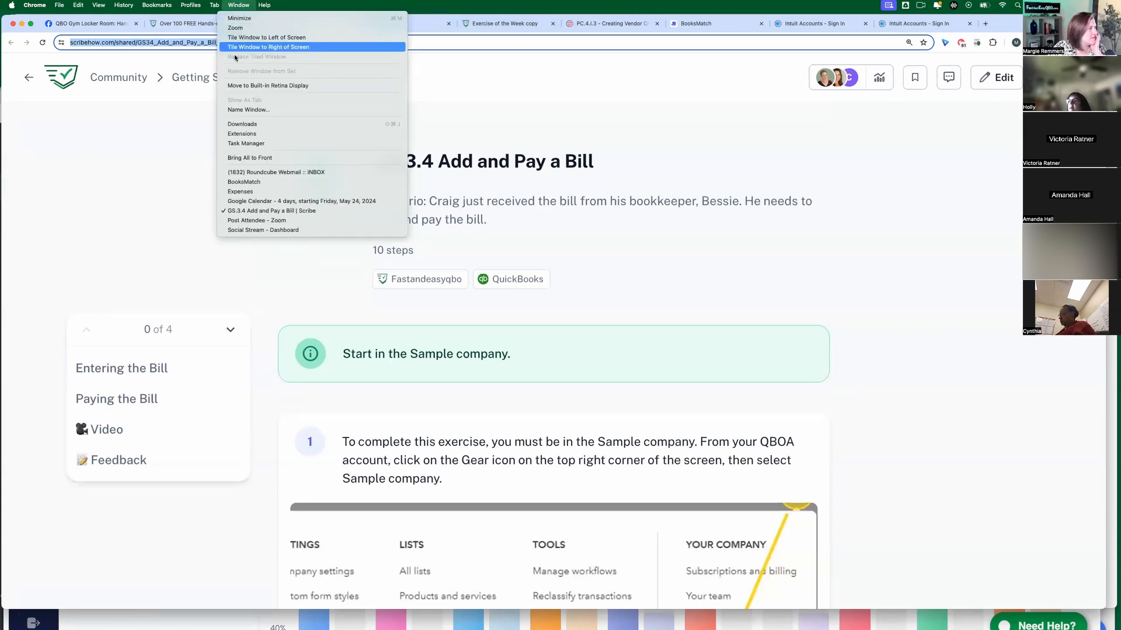
left_click(297, 191)
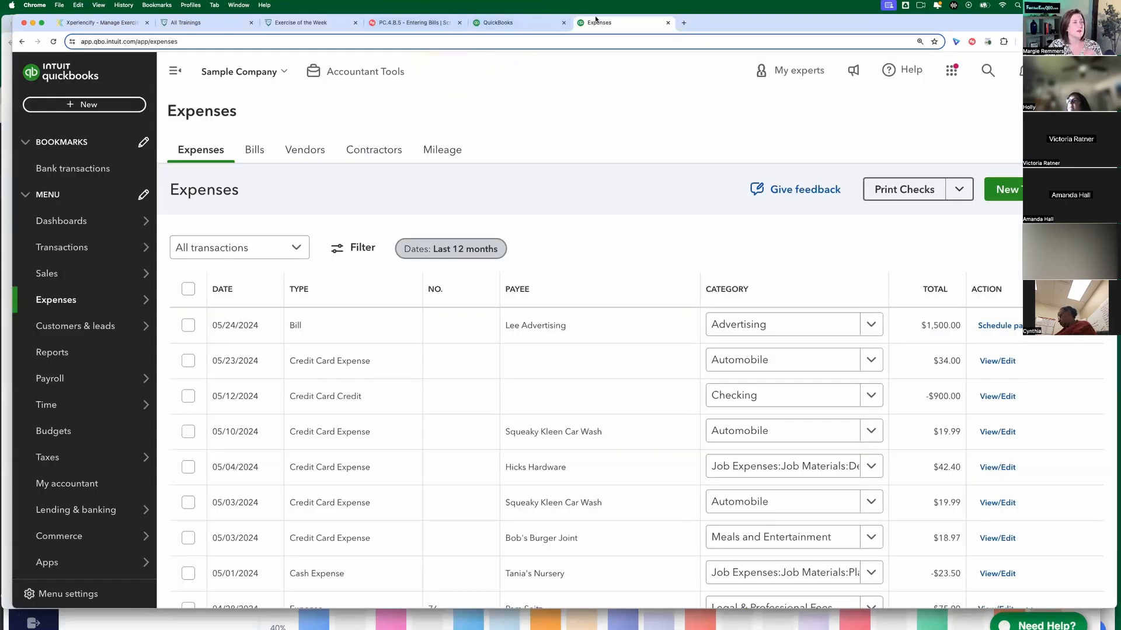
left_click(684, 24)
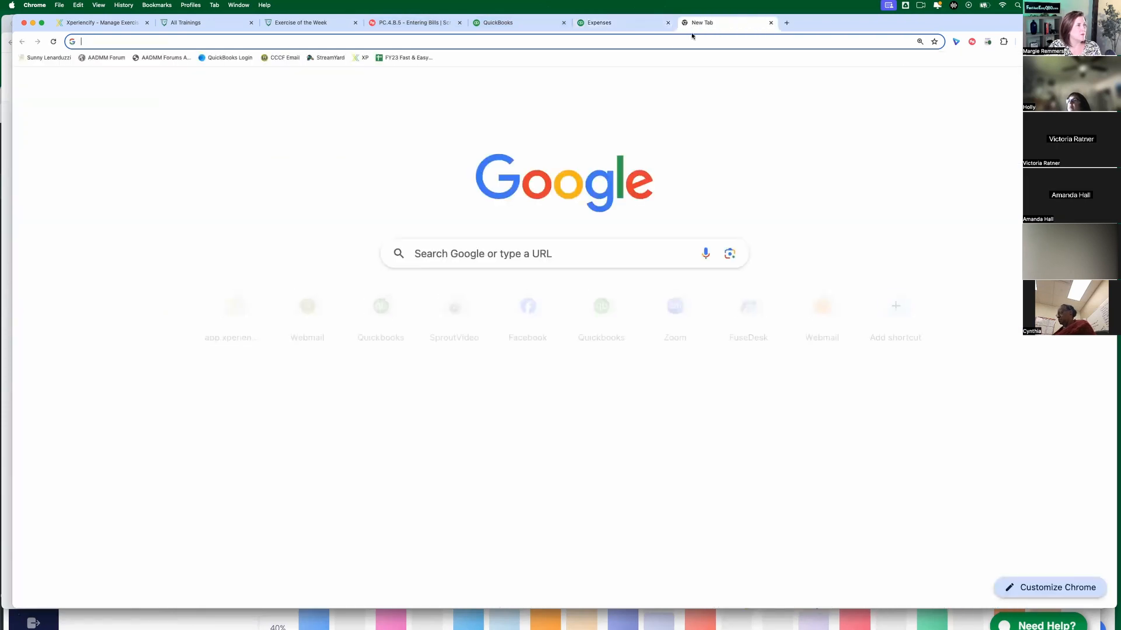
key("cmd+v")
key("Return")
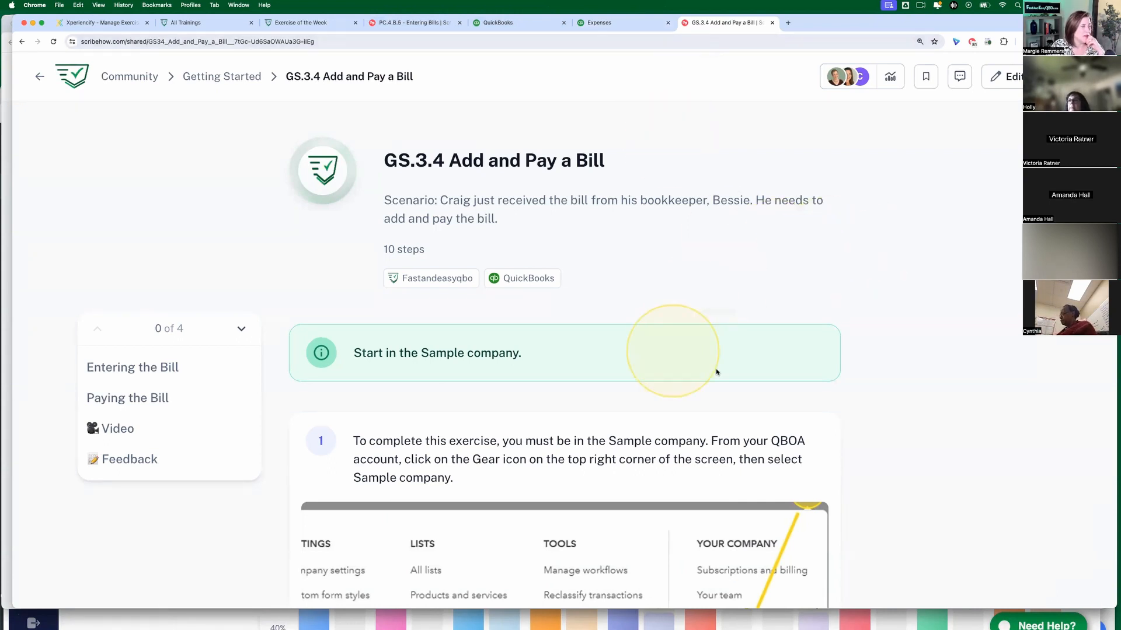
Step: Look through the opening instructions of the "GS.3.4 Add and Pay a Bill" guide and return to its scenario
scroll(853, 362, "down", 10)
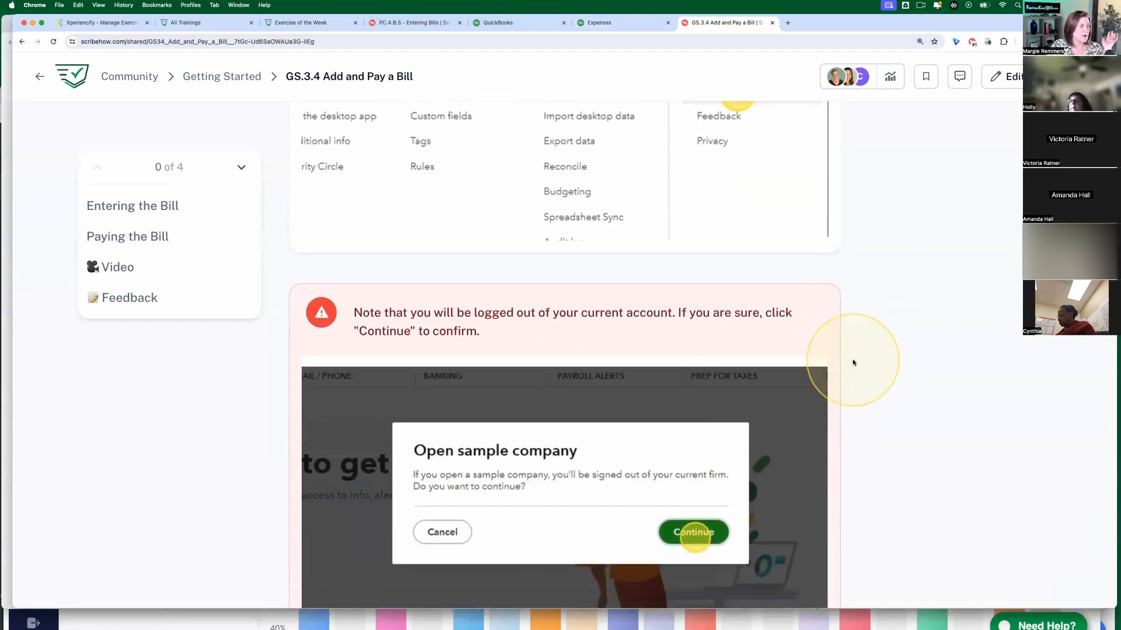
scroll(852, 363, "down", 2)
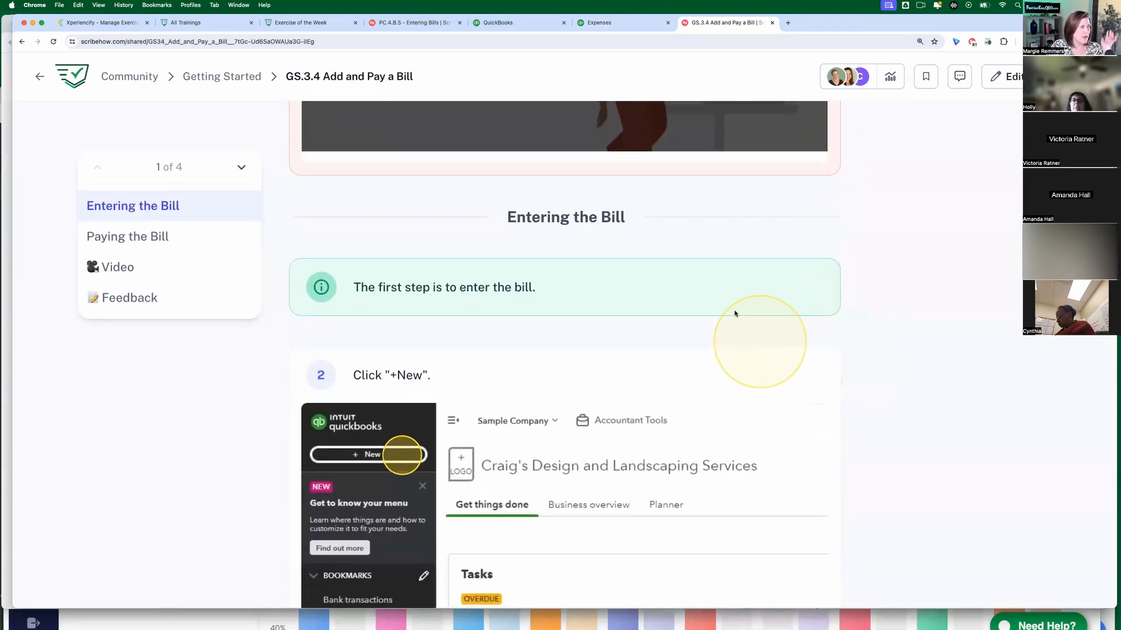
scroll(755, 290, "up", 4)
scroll(756, 288, "up", 10)
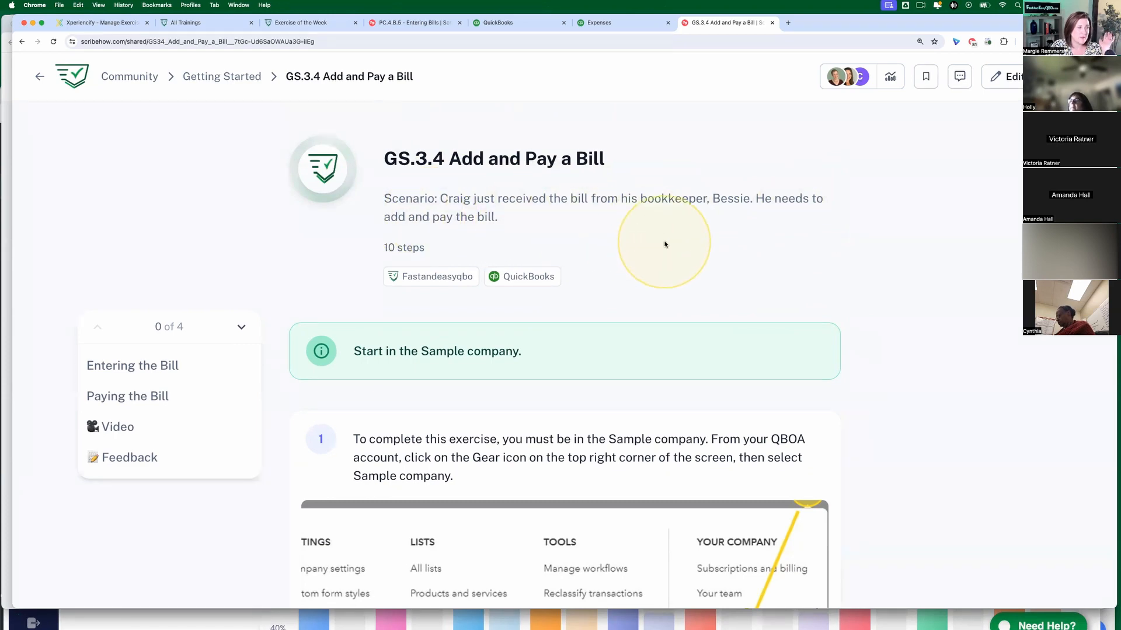
Step: Launch the guided walkthrough of GS.3.4 Add and Pay a Bill alongside QuickBooks, starting from the guide's step 2
scroll(664, 243, "down", 4)
scroll(664, 243, "down", 15)
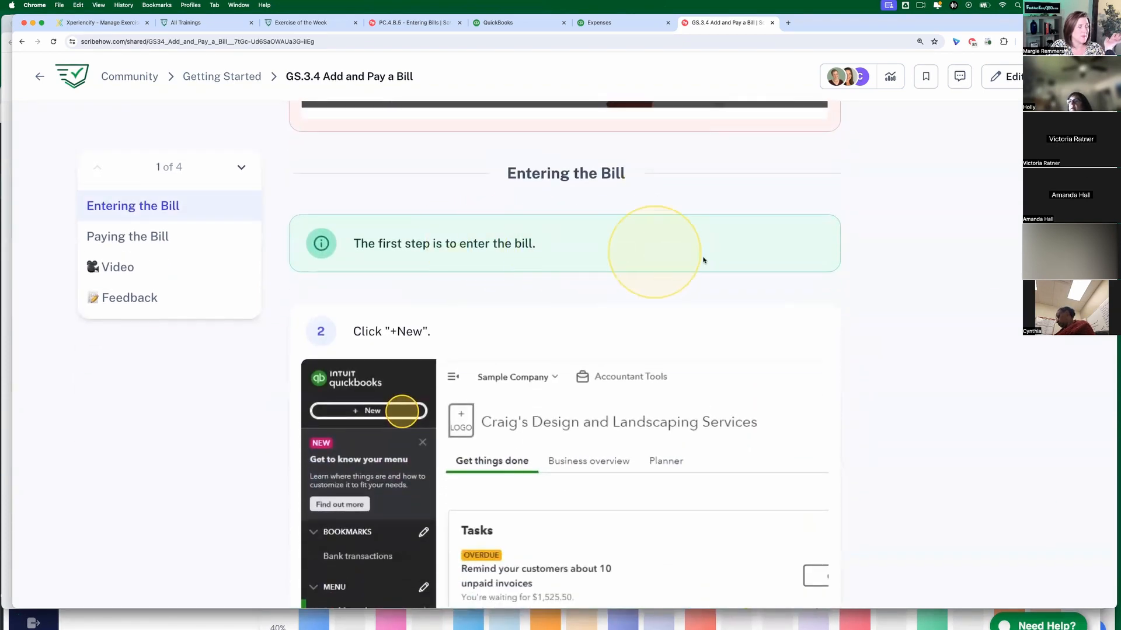
scroll(730, 260, "down", 2)
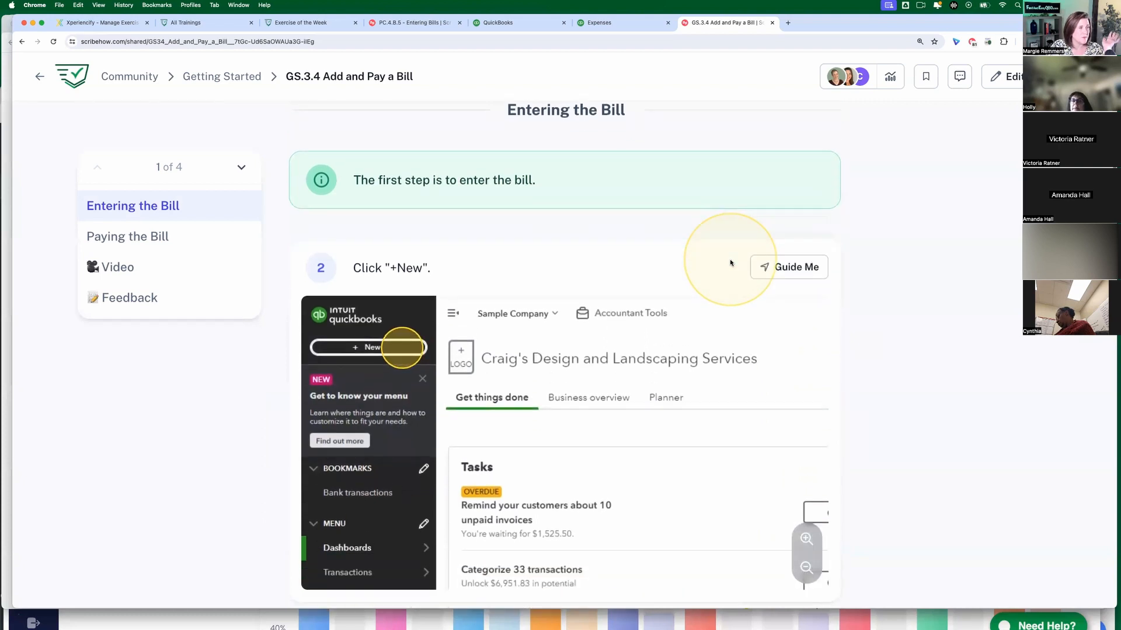
left_click(788, 269)
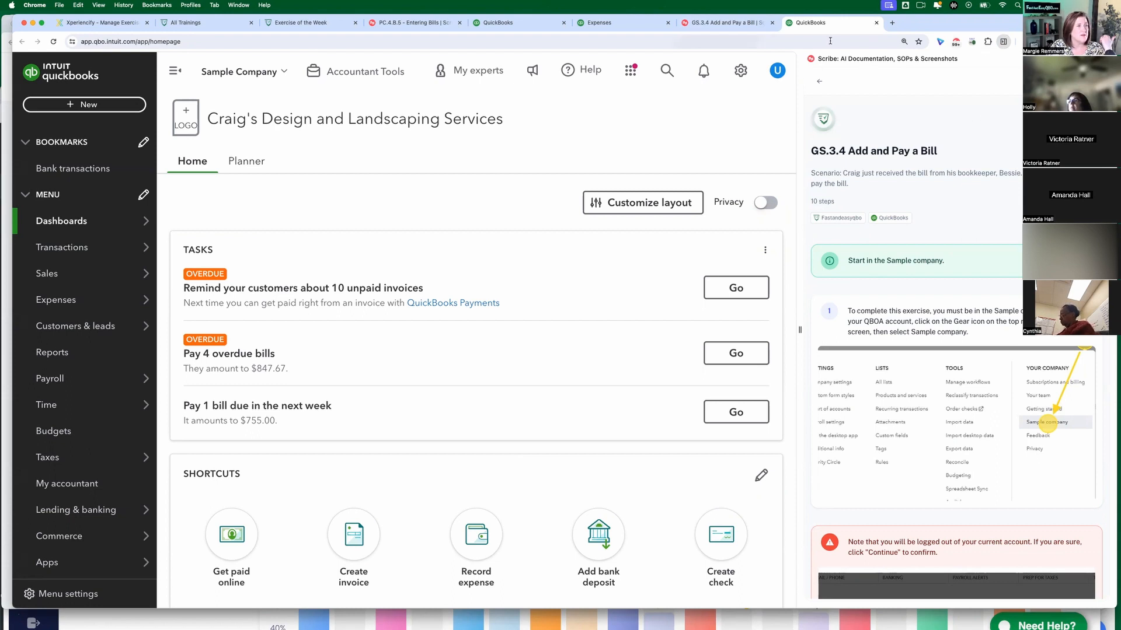
Step: Follow the guide's steps 2 and 3 to start a new vendor bill in the Sample company
scroll(973, 334, "down", 7)
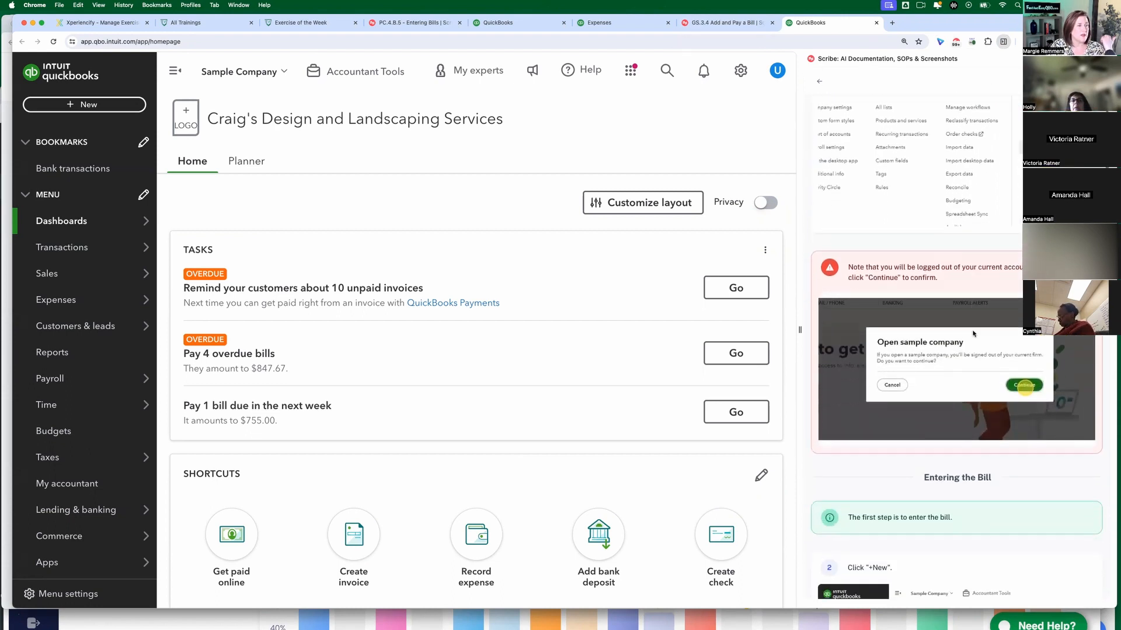
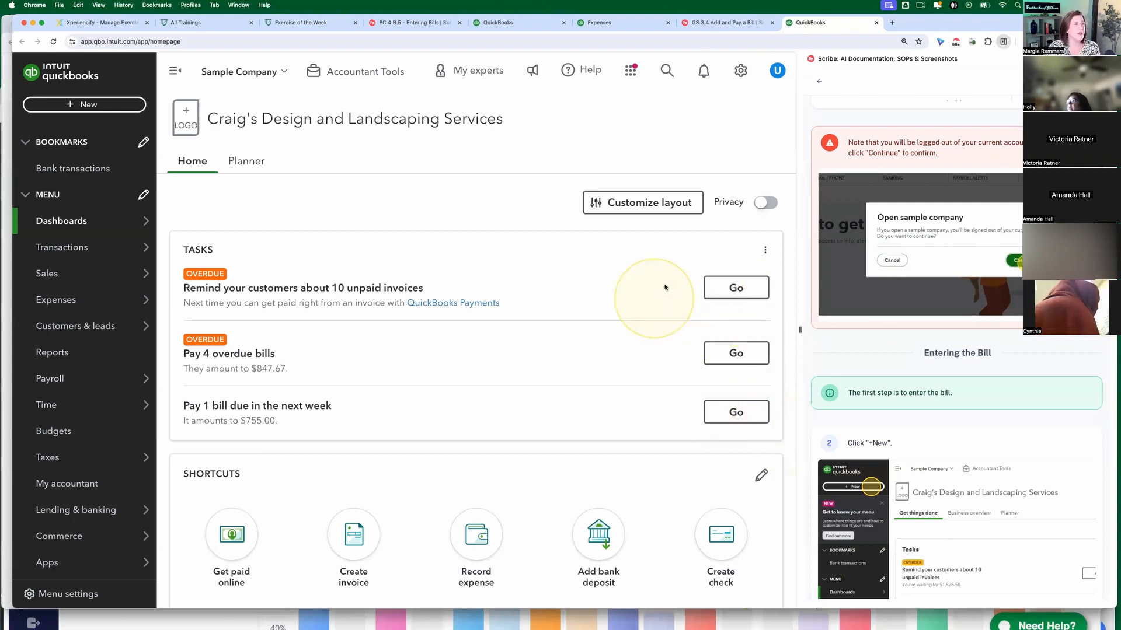
scroll(895, 403, "down", 5)
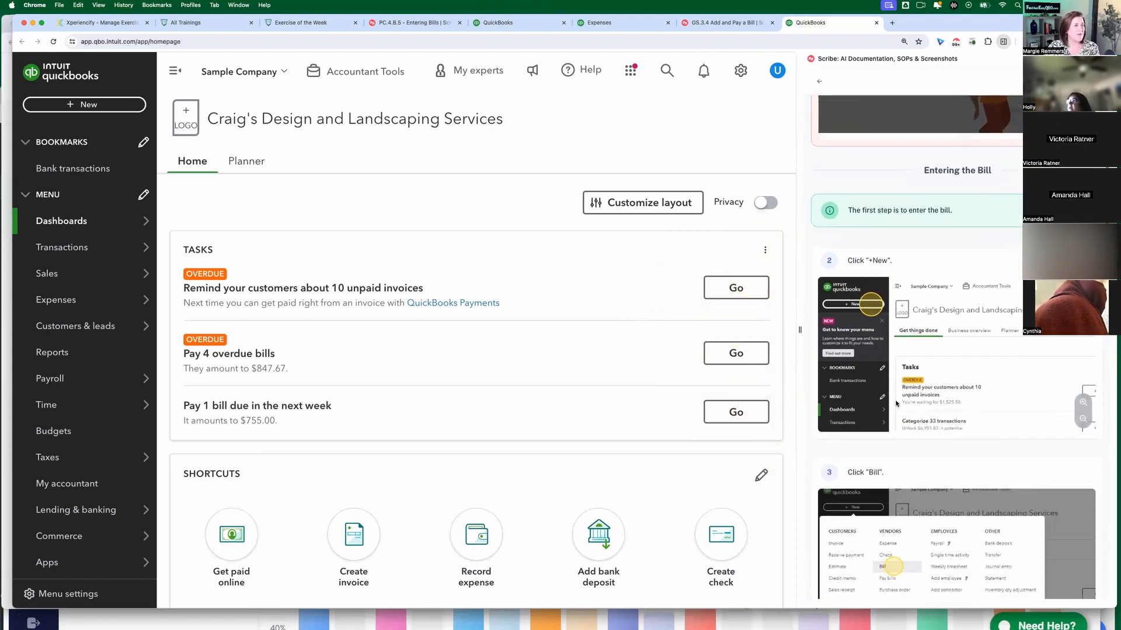
scroll(886, 363, "down", 1)
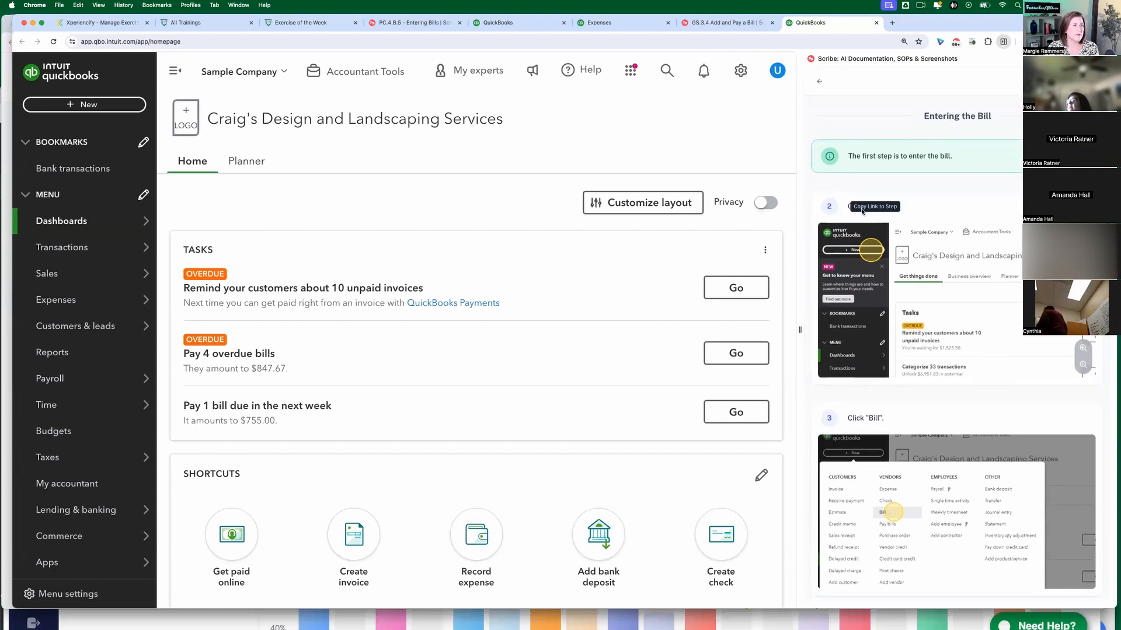
left_click(238, 167)
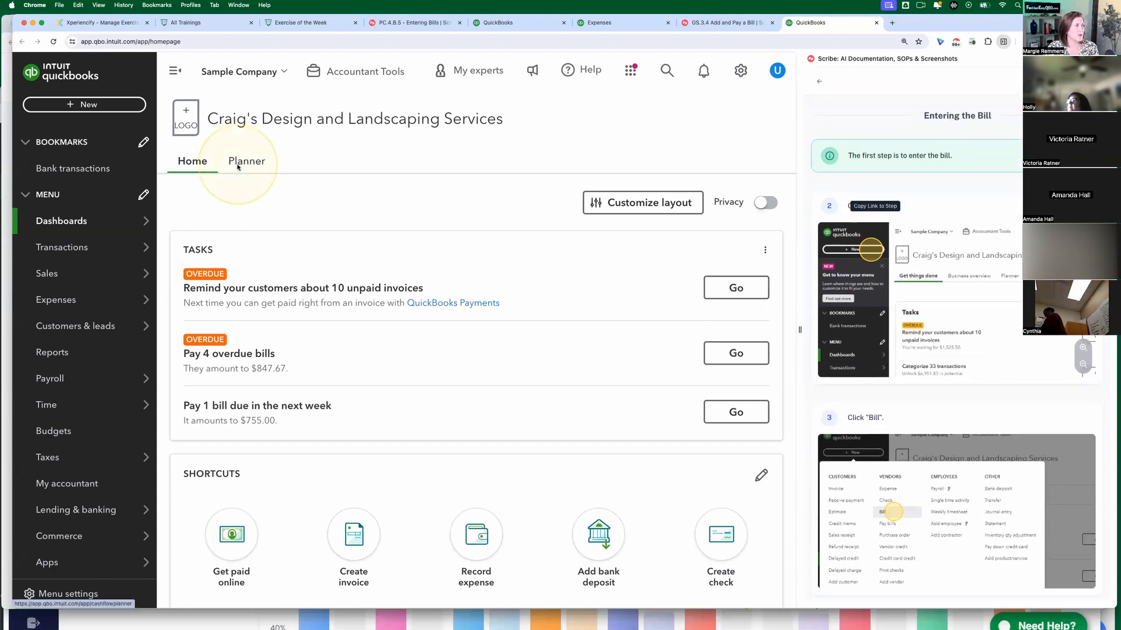
left_click(83, 108)
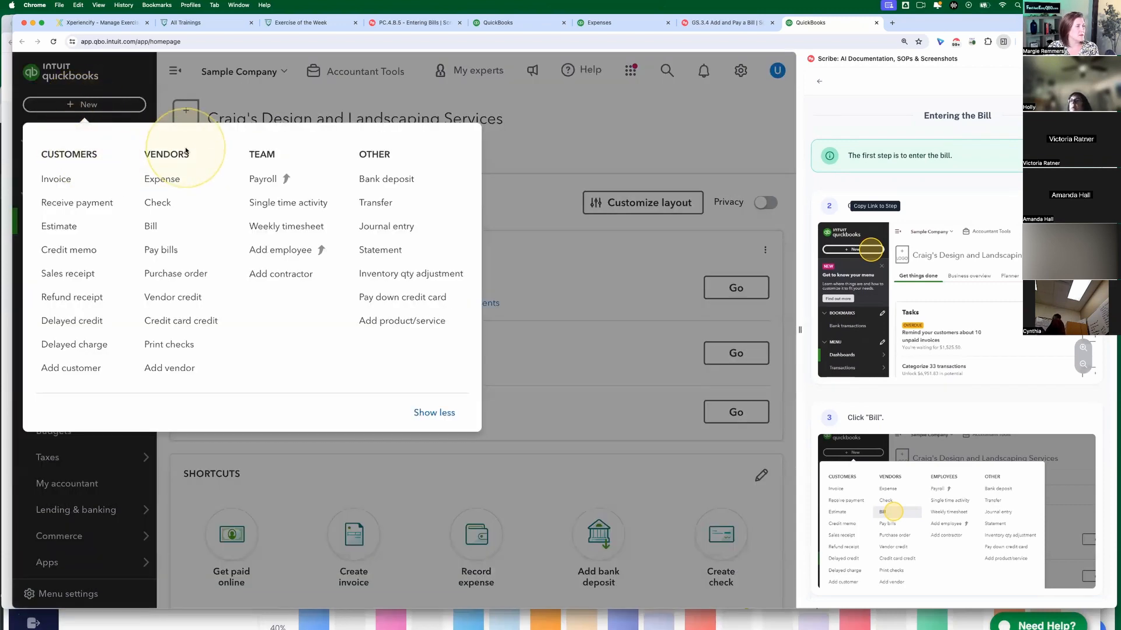
left_click(155, 234)
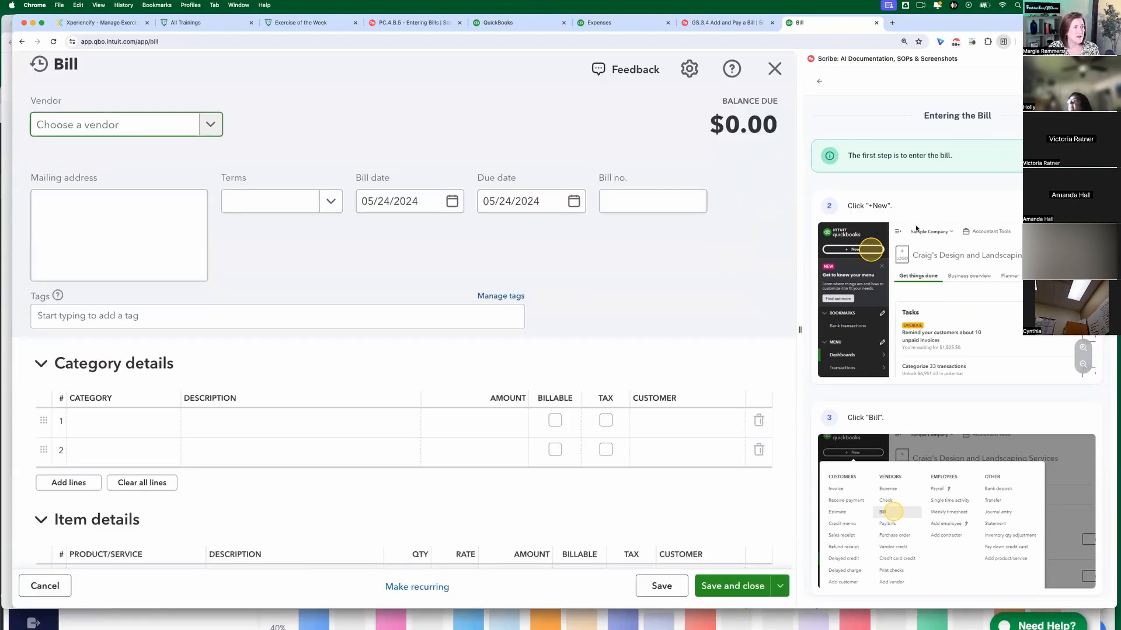
Step: Follow the guide's step 4 and set the bill's vendor to Books by Bessie
scroll(929, 379, "down", 10)
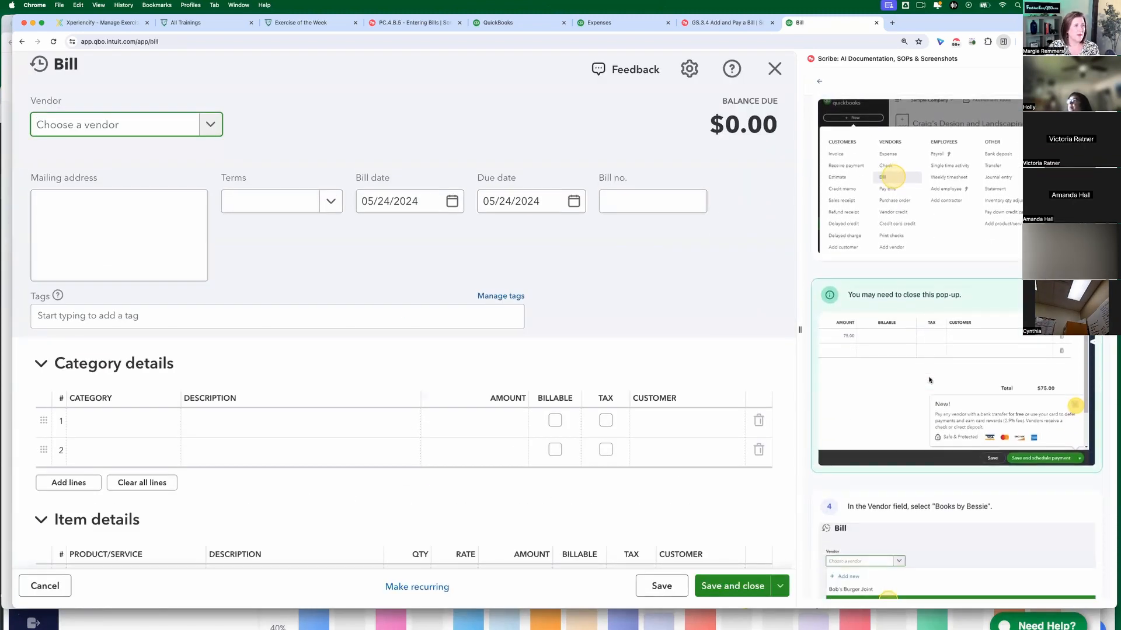
scroll(929, 379, "down", 1)
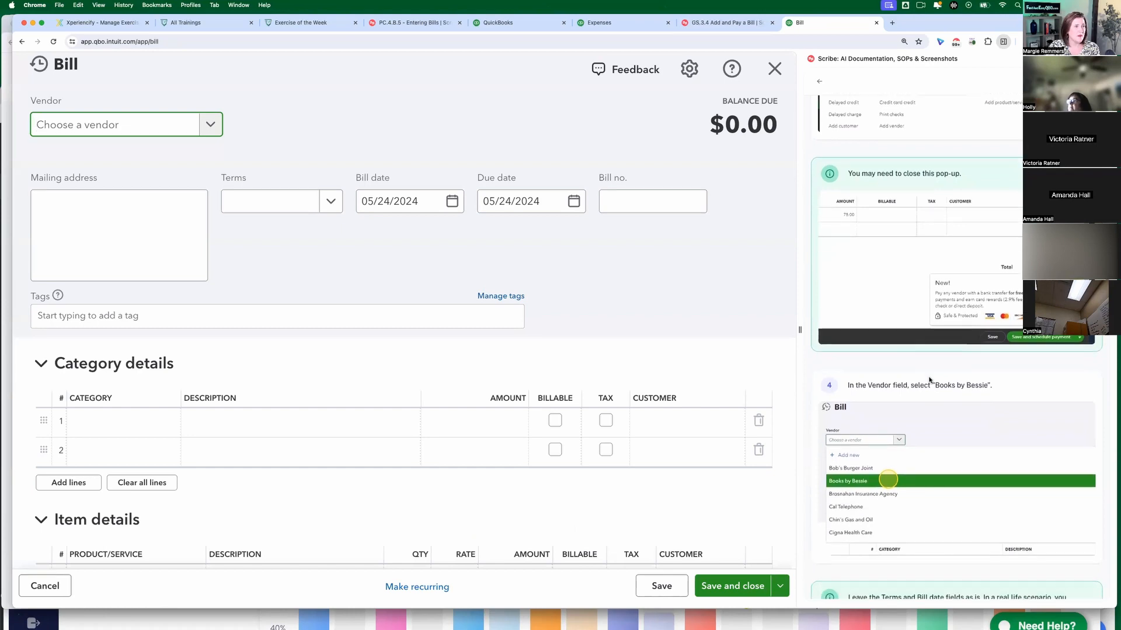
scroll(638, 458, "down", 5)
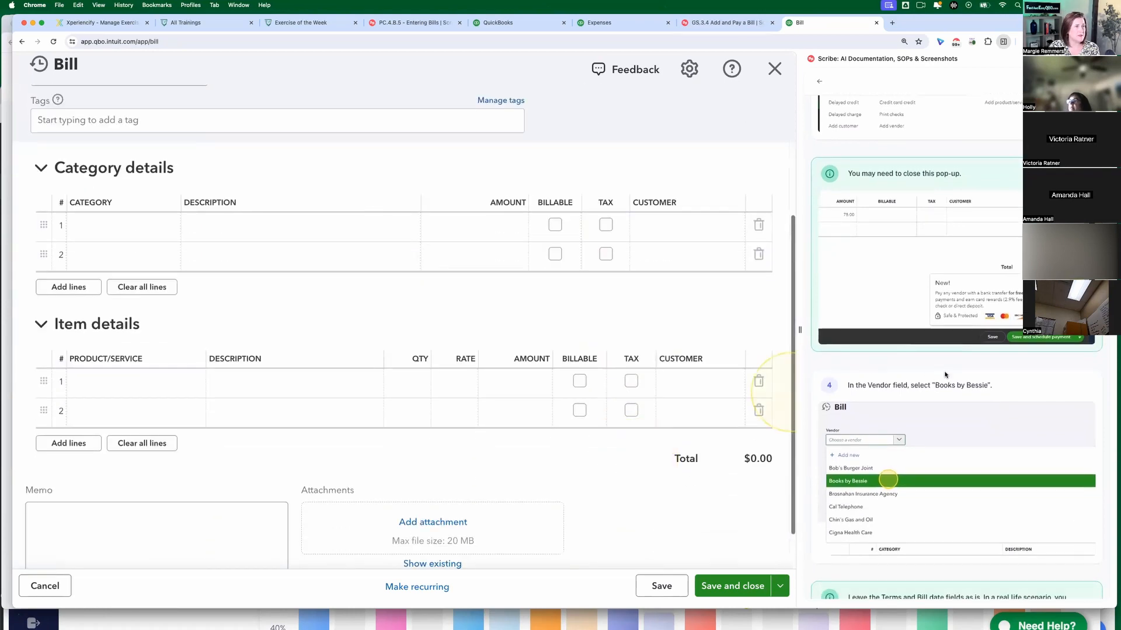
scroll(941, 372, "down", 1)
scroll(941, 372, "down", 5)
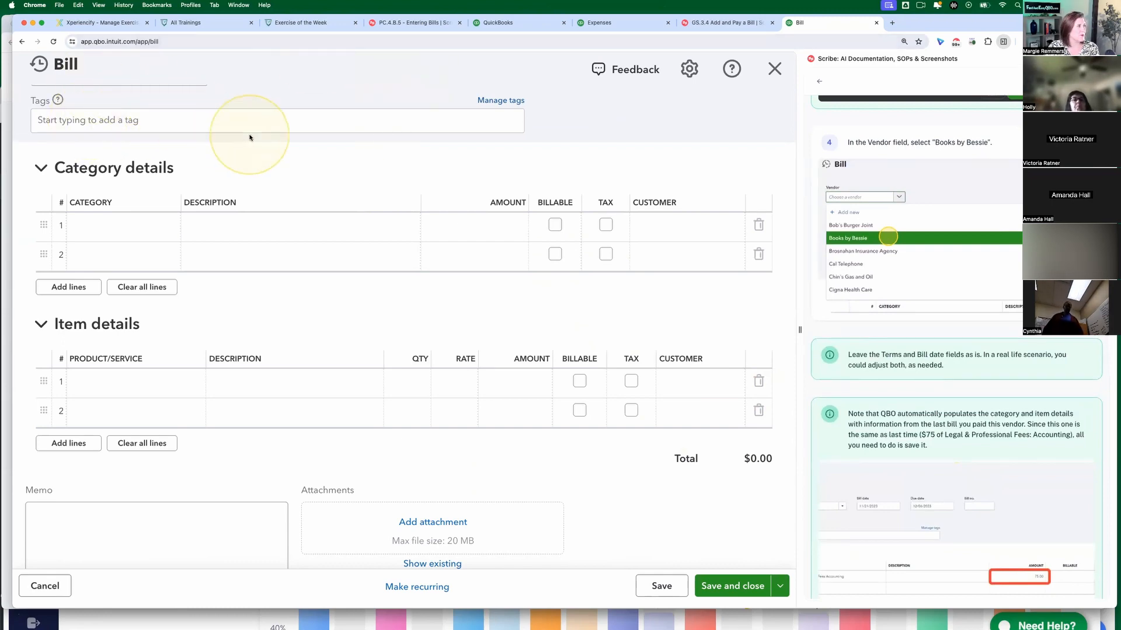
scroll(250, 138, "up", 5)
left_click(106, 124)
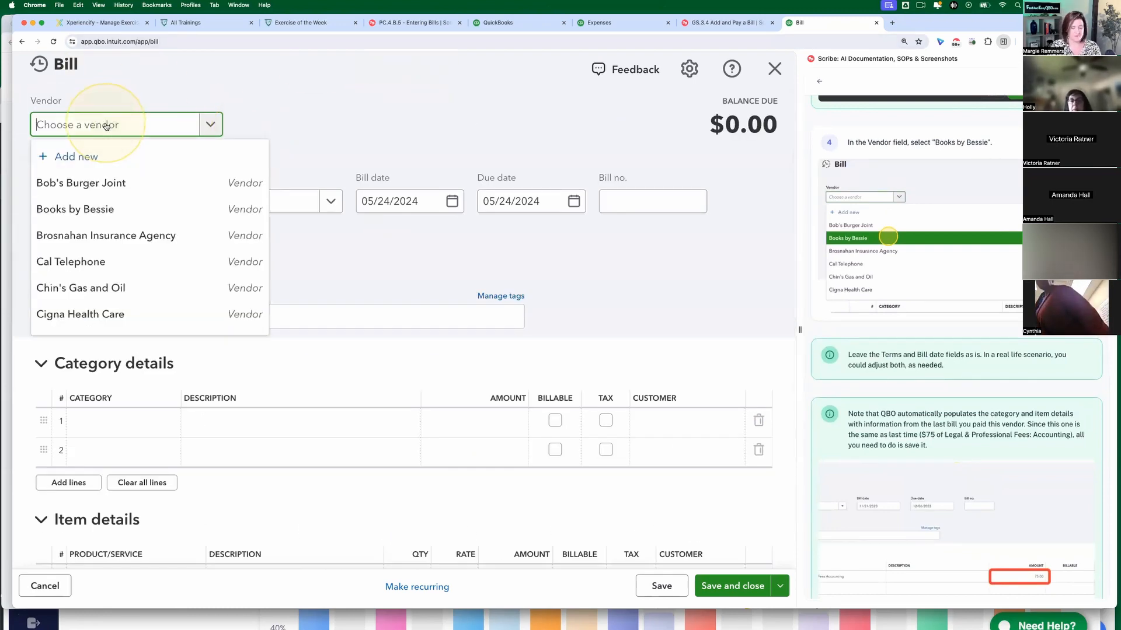
type("book")
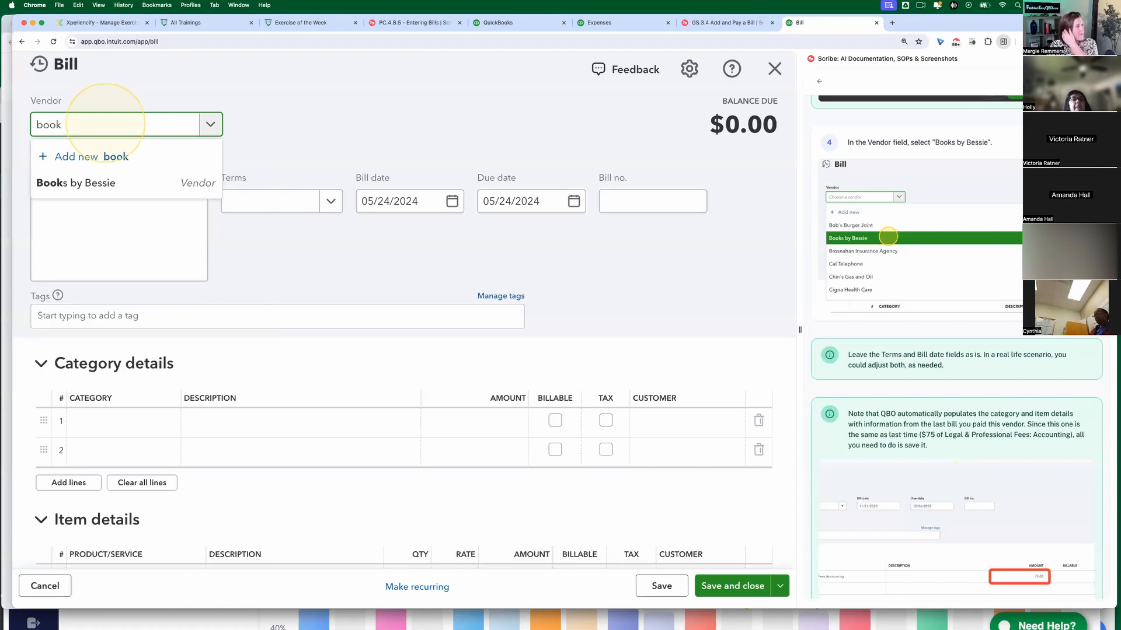
left_click(104, 182)
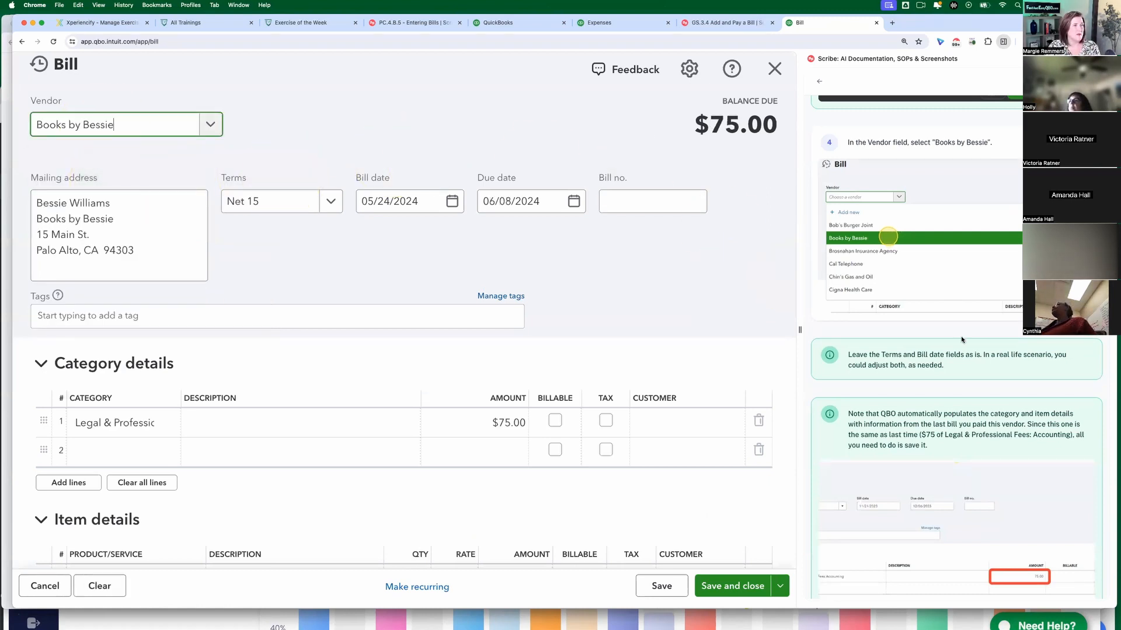
Step: Compare the bill's terms, dates and prefilled category line with the guide's notes, and read its step 5 saving instructions
scroll(962, 340, "down", 2)
scroll(962, 341, "down", 3)
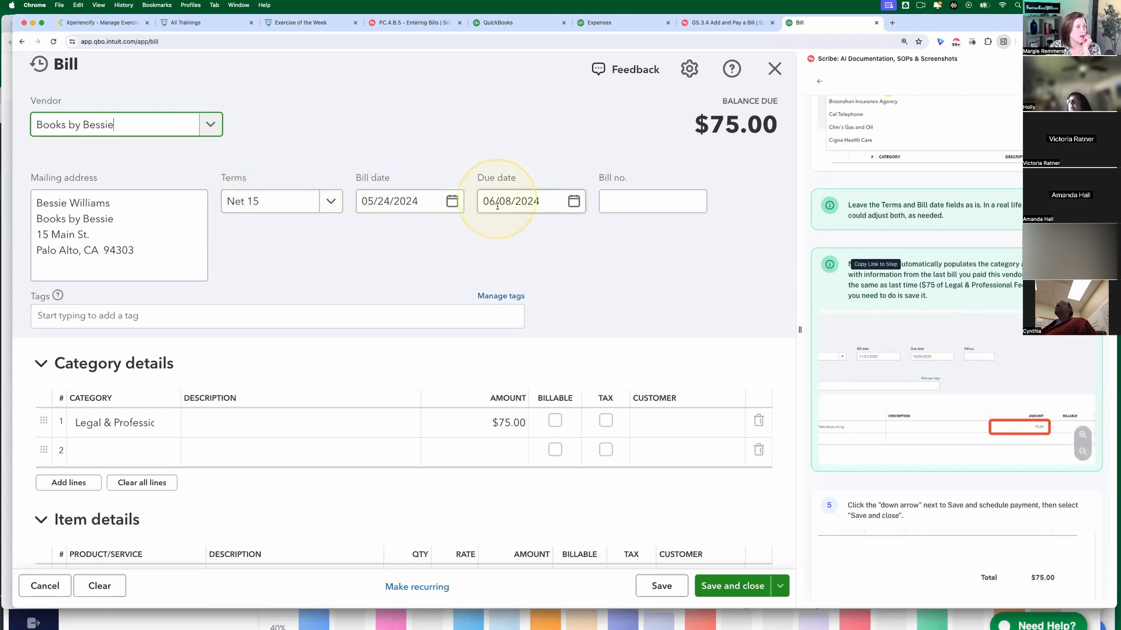
scroll(716, 295, "down", 3)
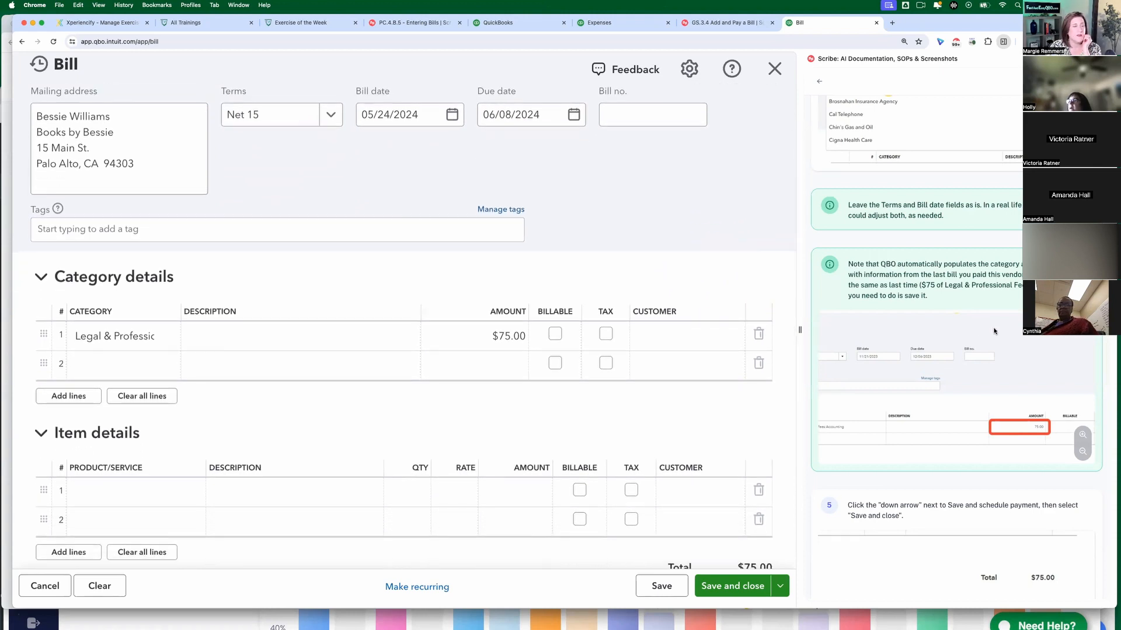
scroll(994, 331, "down", 3)
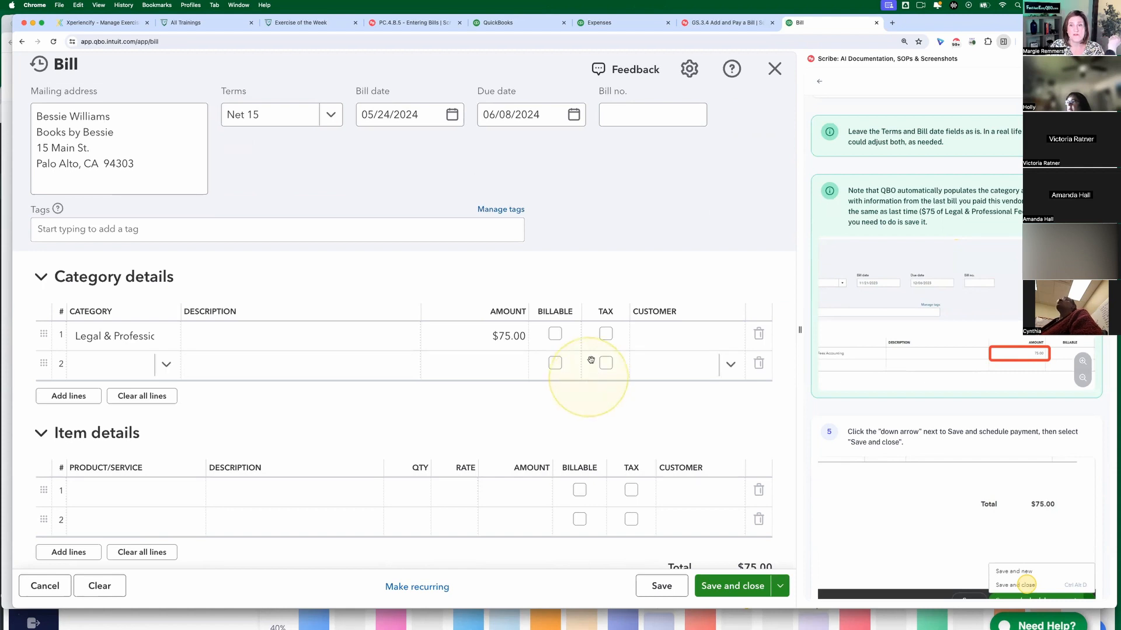
left_click(65, 353)
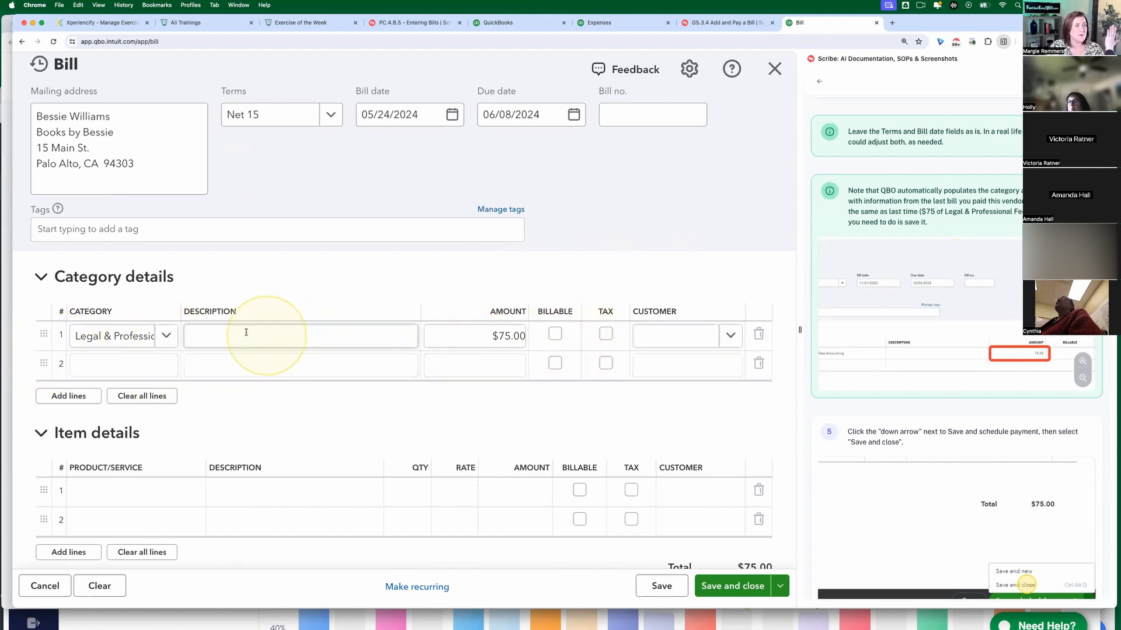
left_click(438, 327)
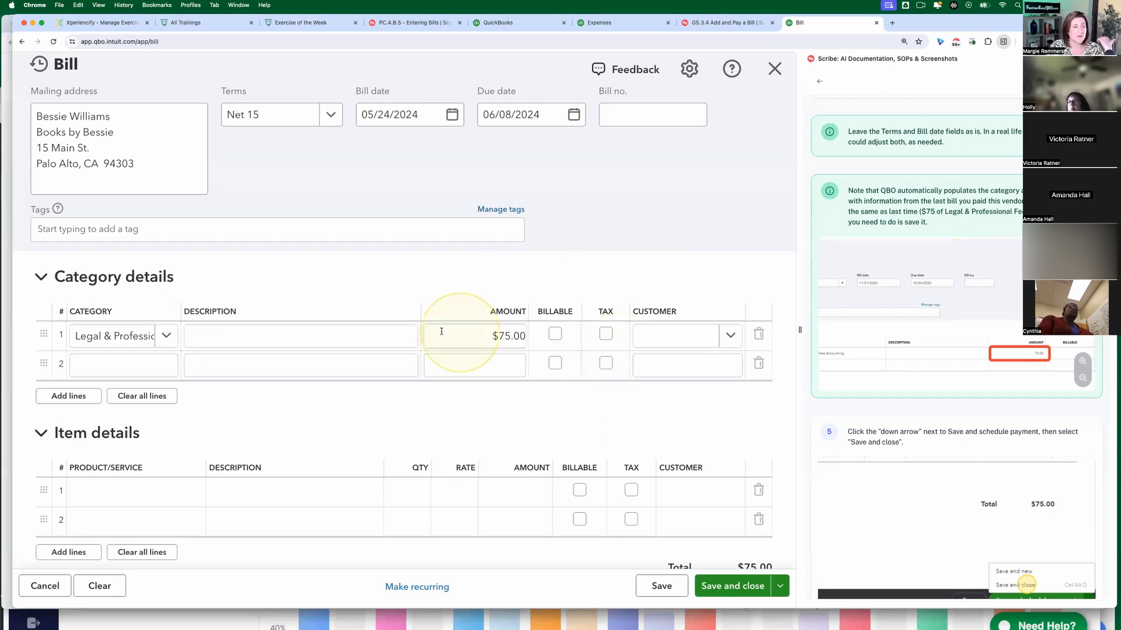
left_click(192, 327)
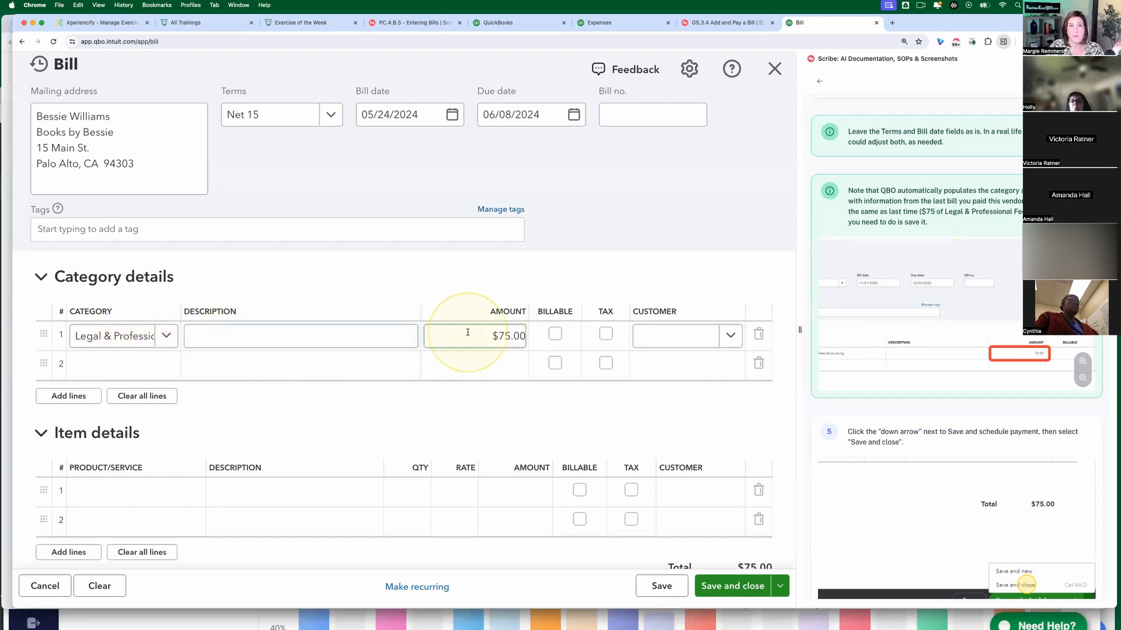
scroll(972, 380, "down", 4)
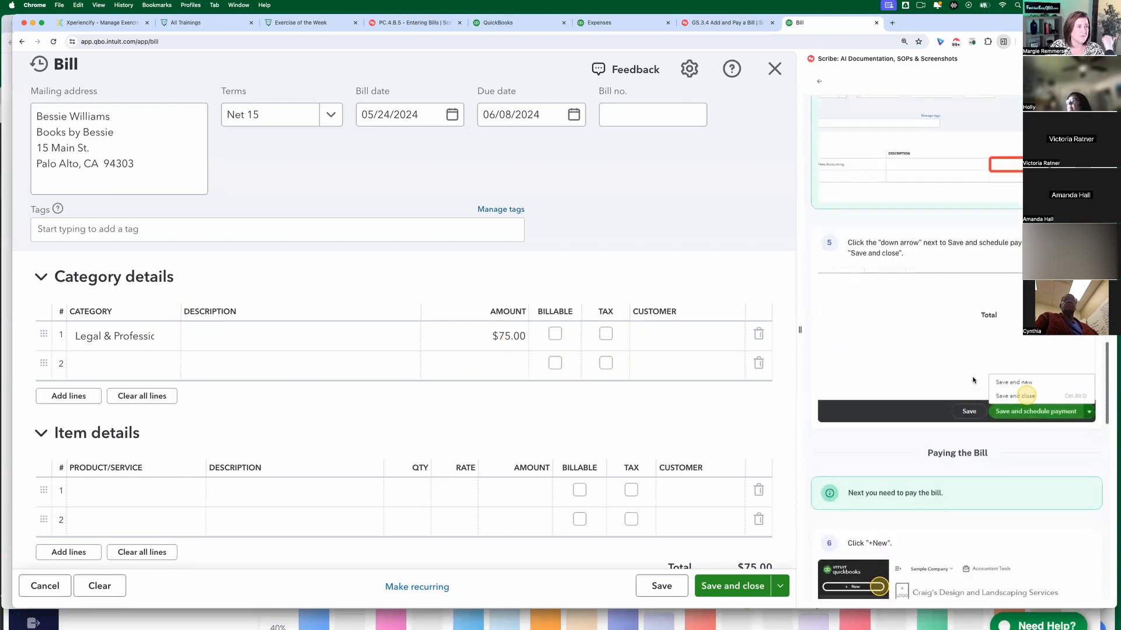
scroll(934, 292, "up", 3)
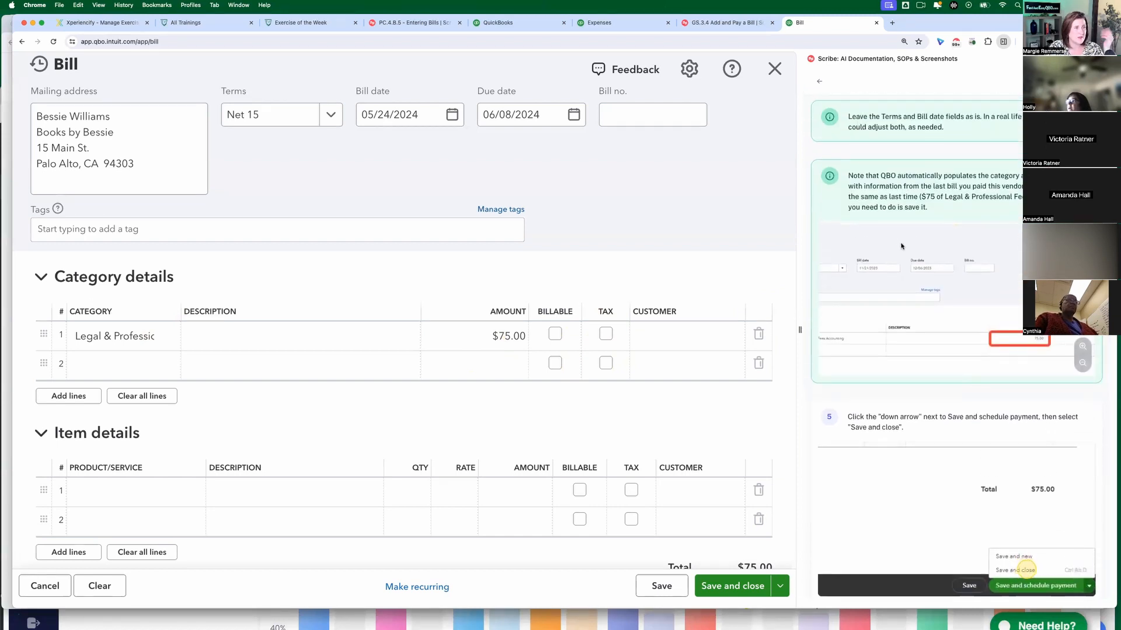
scroll(909, 250, "down", 4)
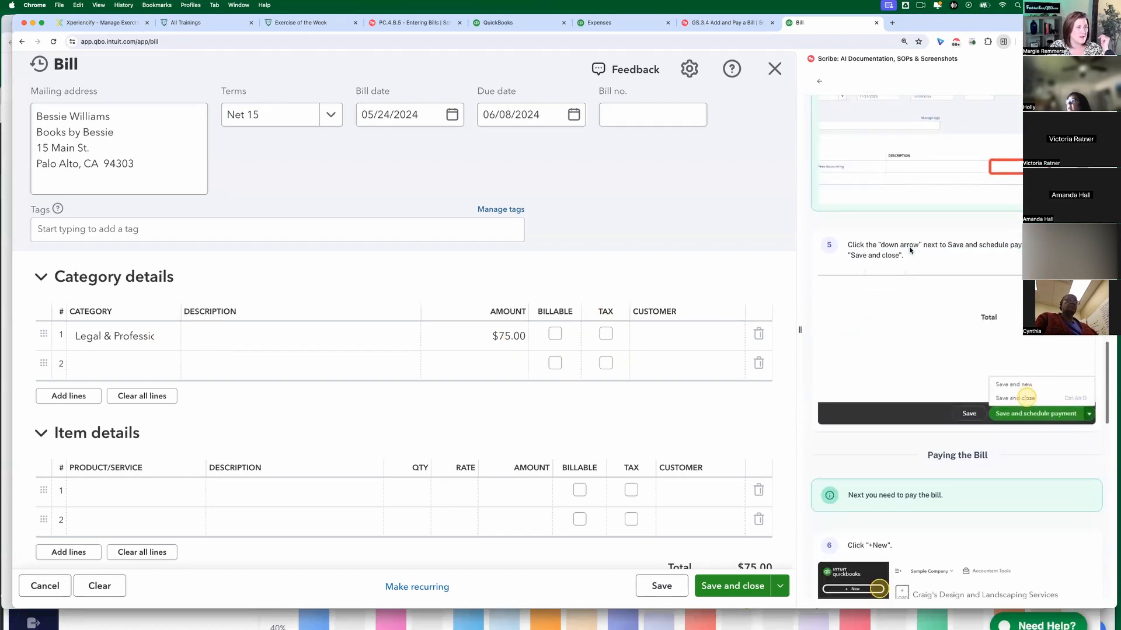
scroll(909, 250, "down", 2)
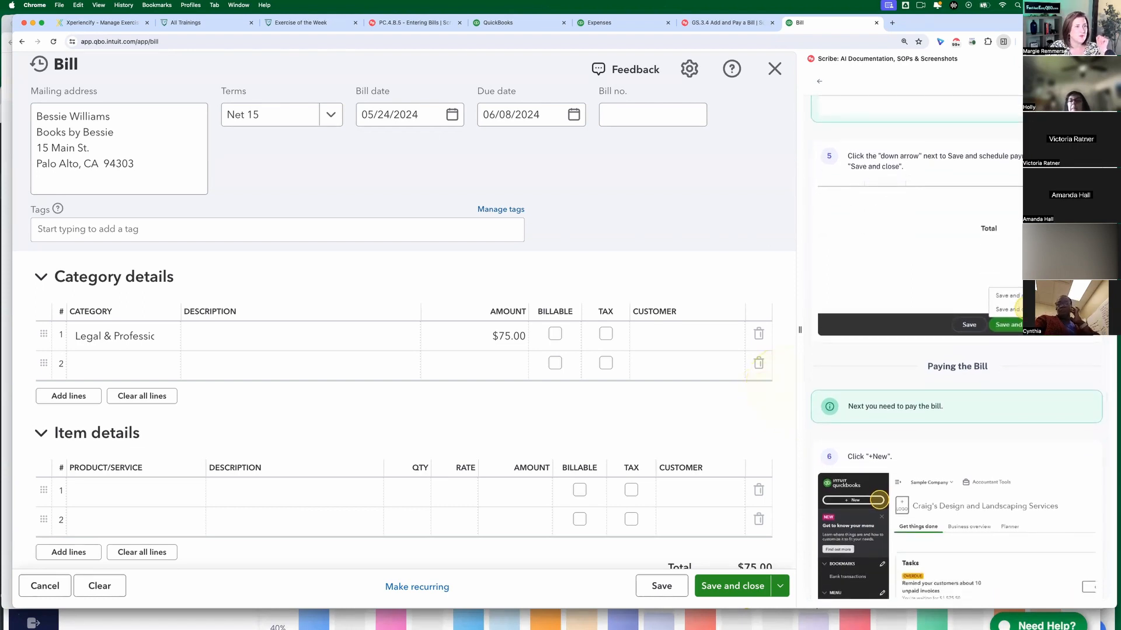
Step: Save and close the Books by Bessie bill
left_click(727, 586)
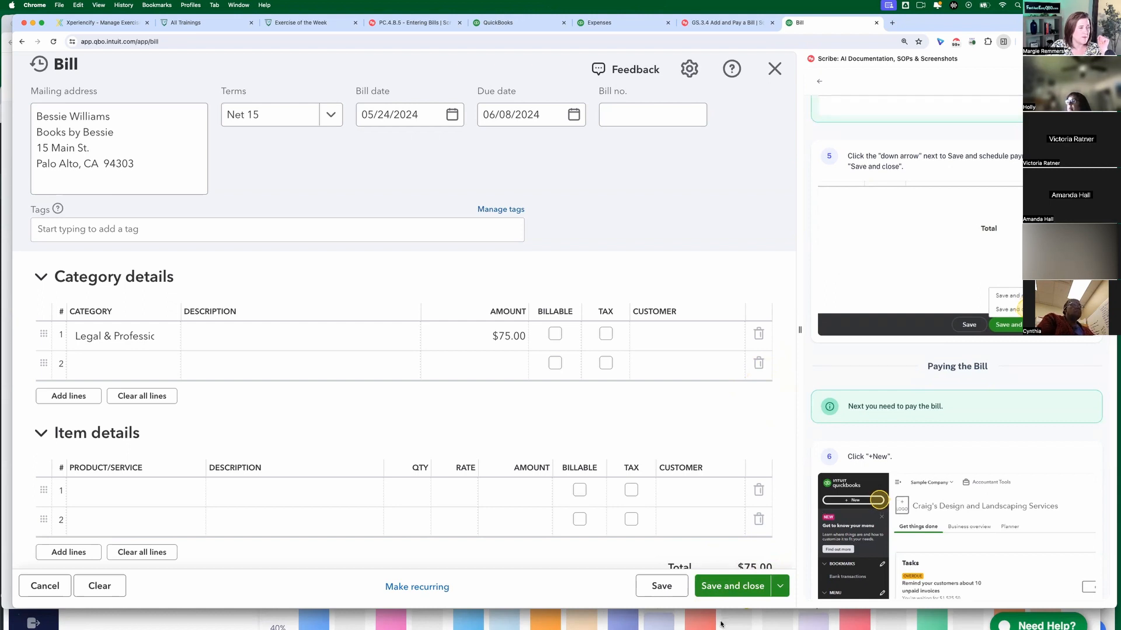
left_click(727, 594)
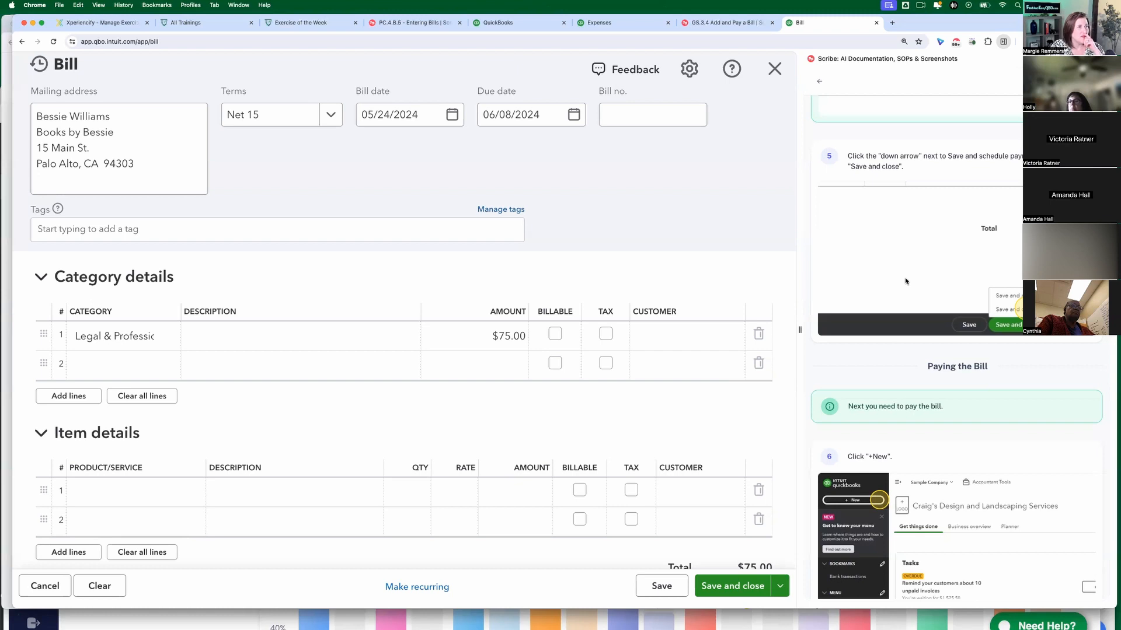
scroll(904, 281, "down", 1)
left_click(763, 596)
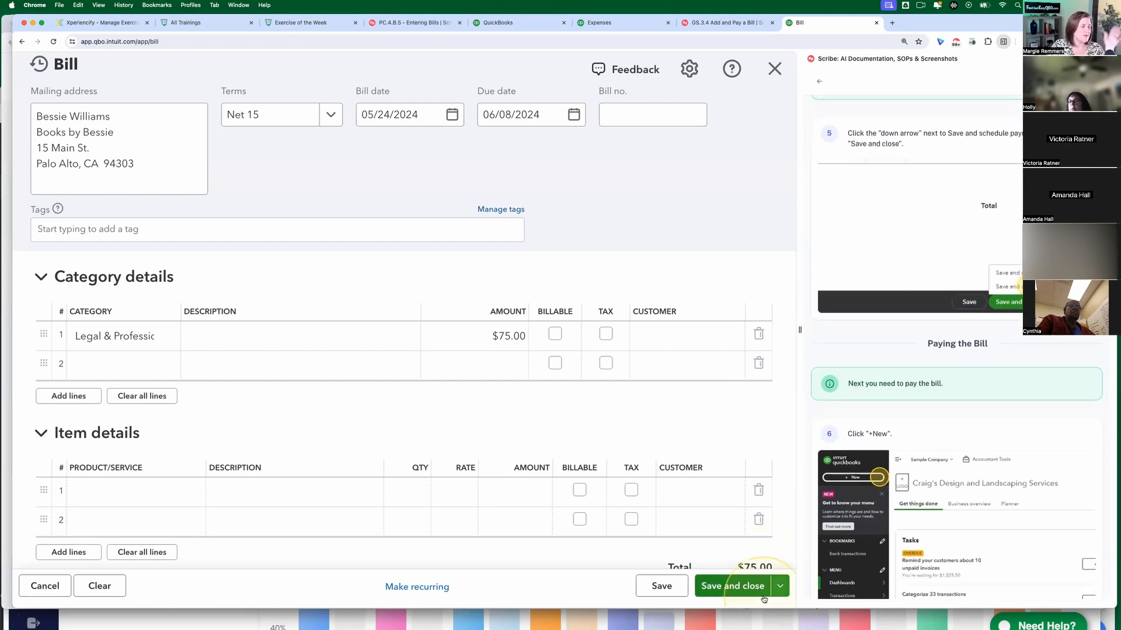
left_click(733, 587)
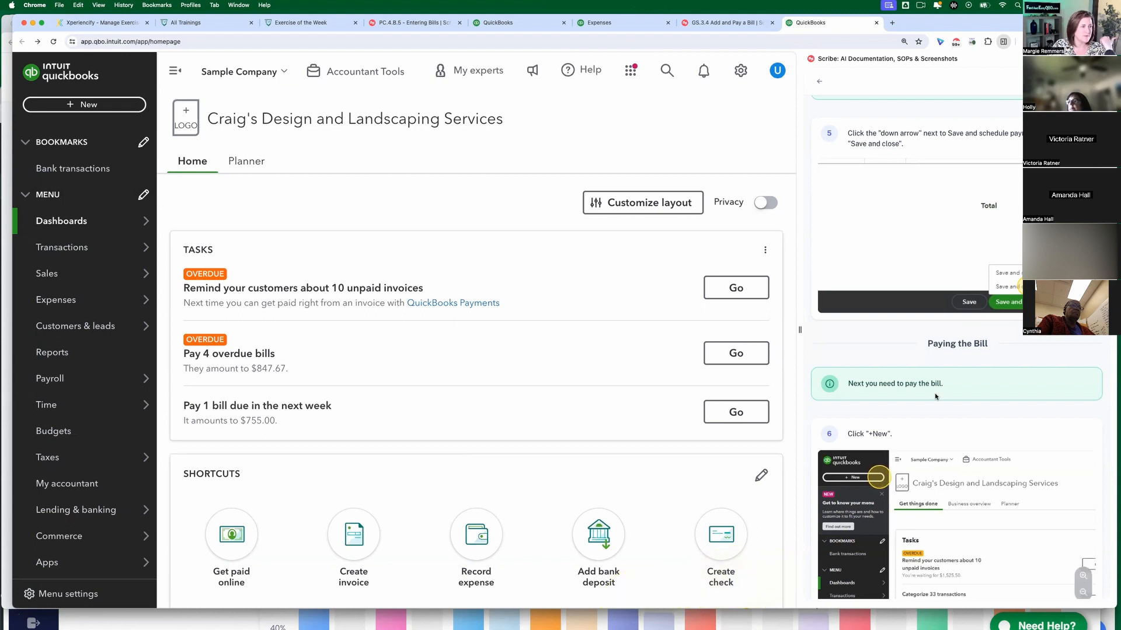
Step: Follow the guide's steps 6 and 7 to open Pay Bills, and read its step 8 payment account instructions
scroll(946, 411, "down", 5)
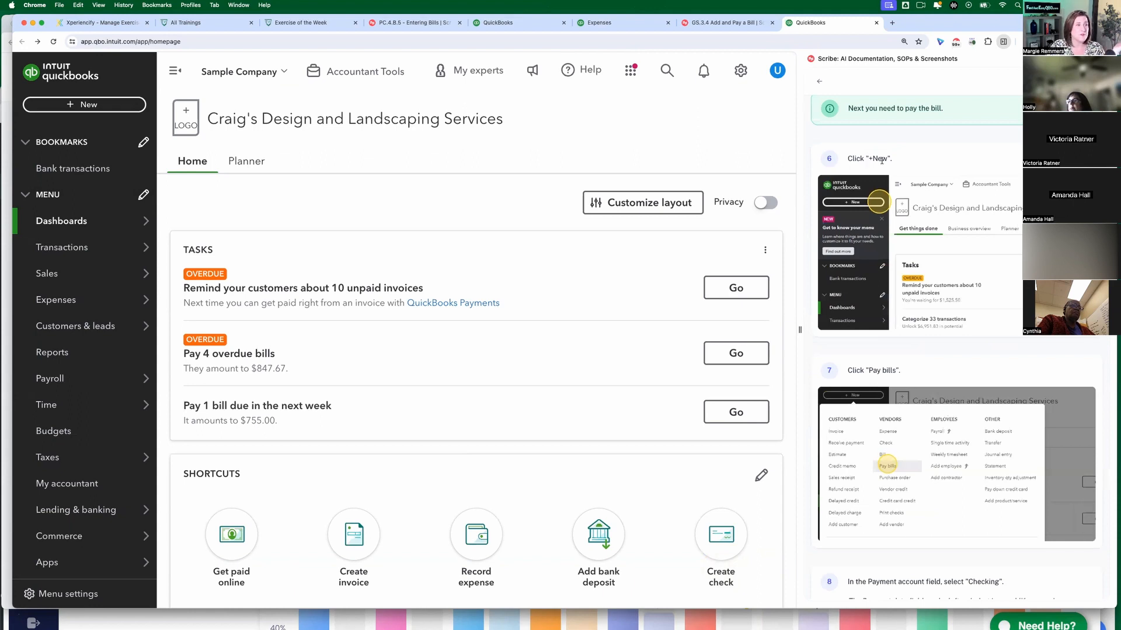
left_click(88, 105)
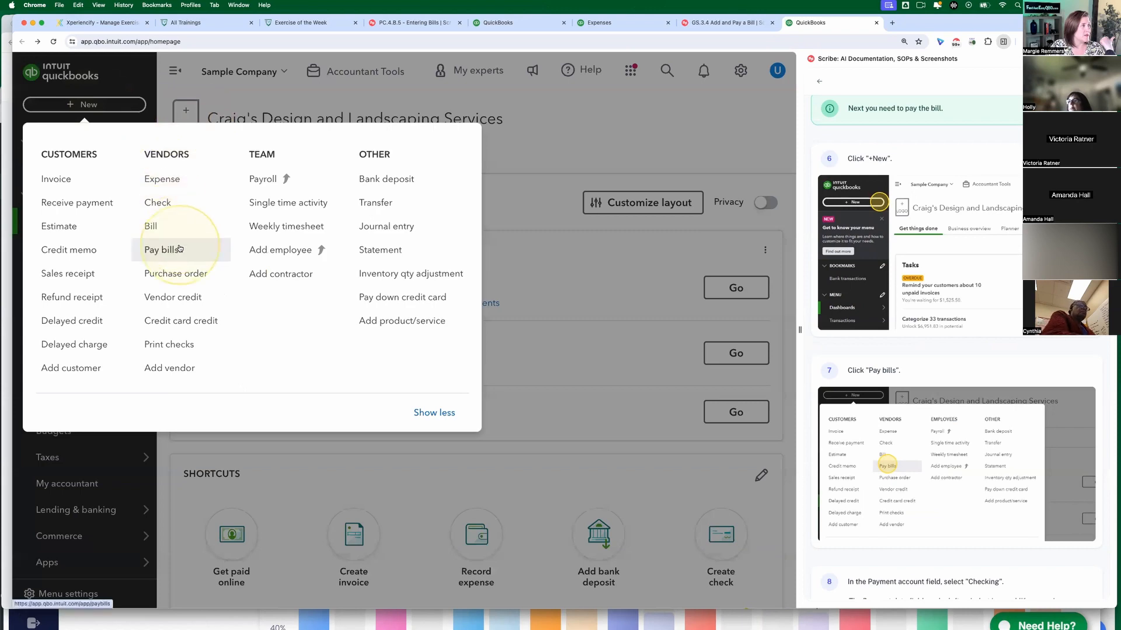
left_click(163, 252)
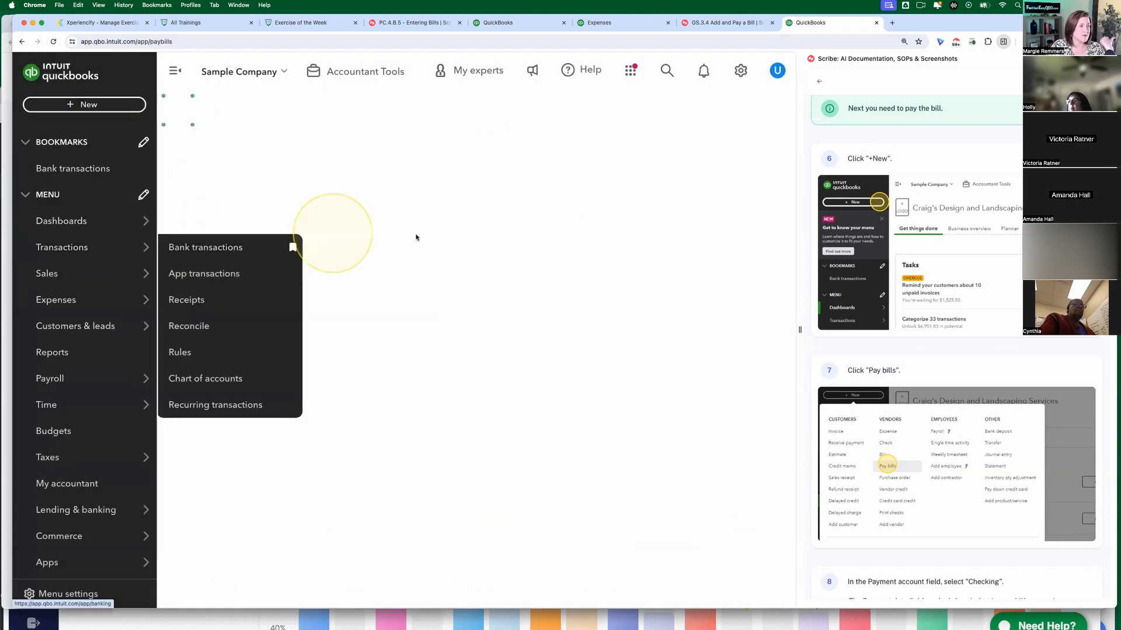
scroll(955, 399, "down", 1)
scroll(954, 399, "down", 7)
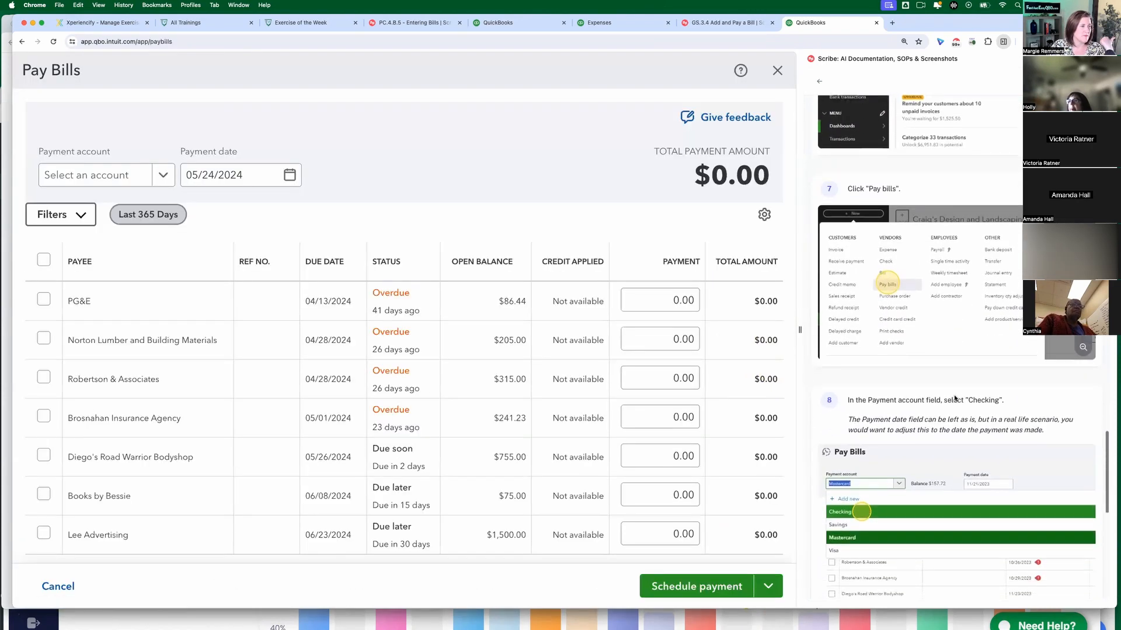
Step: Read the guide's steps 8 and 9 on choosing the payment account and bill, and compare them with the unpaid bills list
scroll(953, 395, "down", 1)
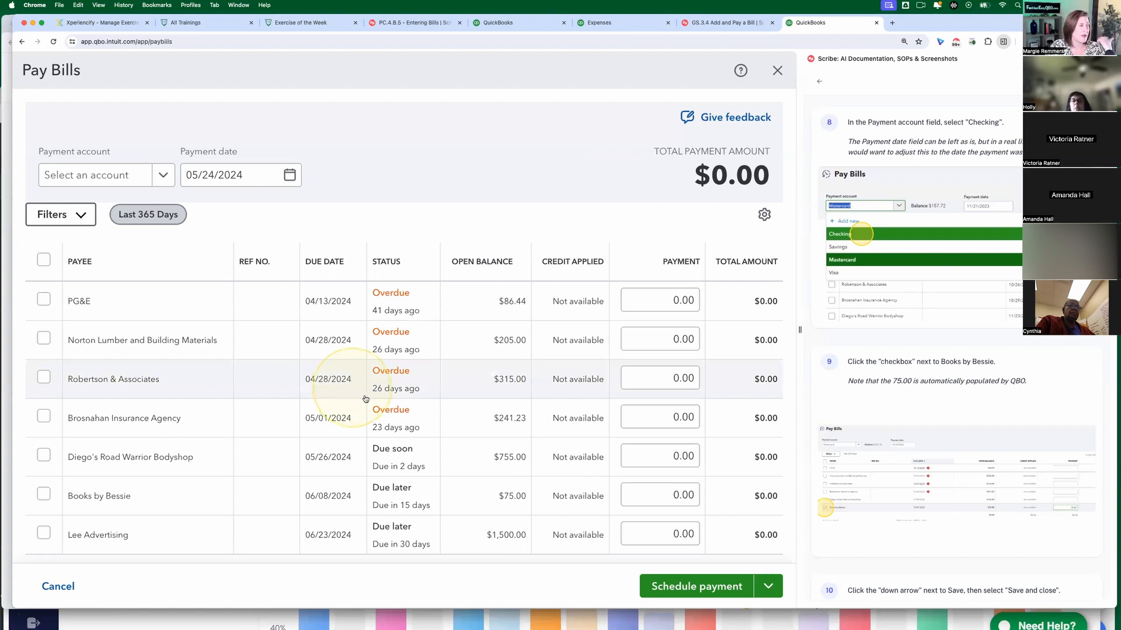
scroll(362, 403, "down", 2)
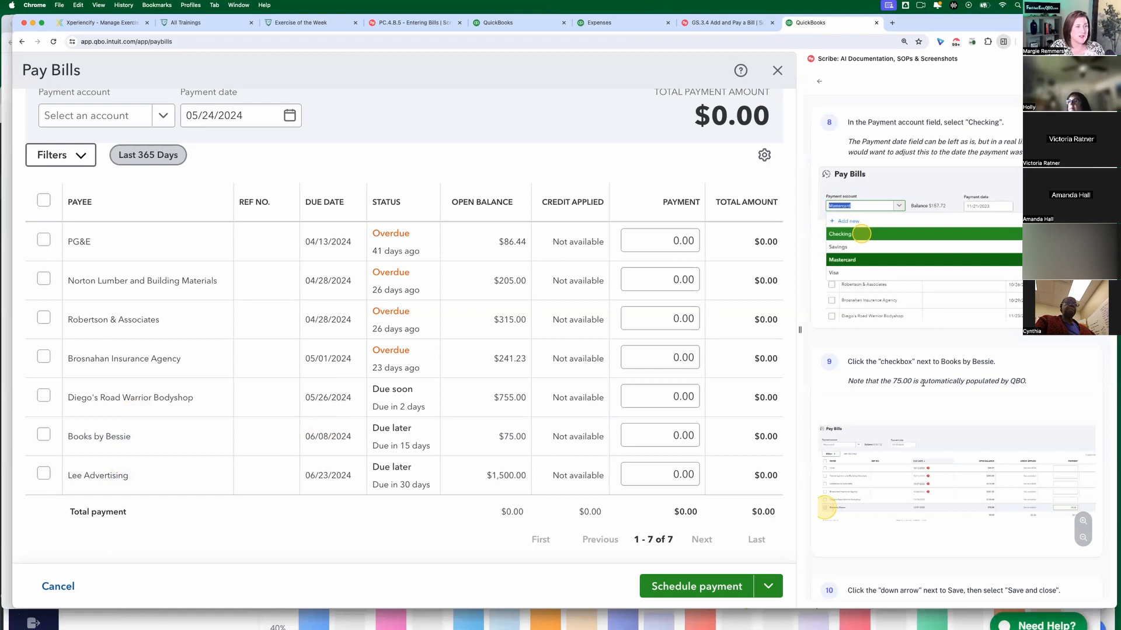
scroll(922, 383, "down", 1)
scroll(923, 384, "up", 3)
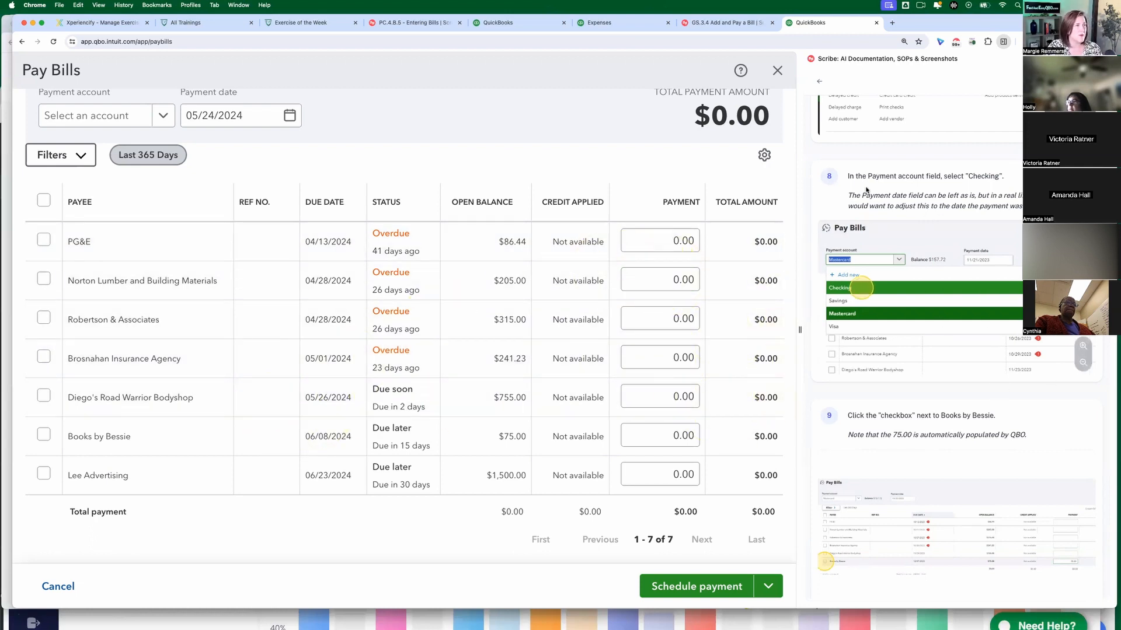
scroll(866, 189, "down", 1)
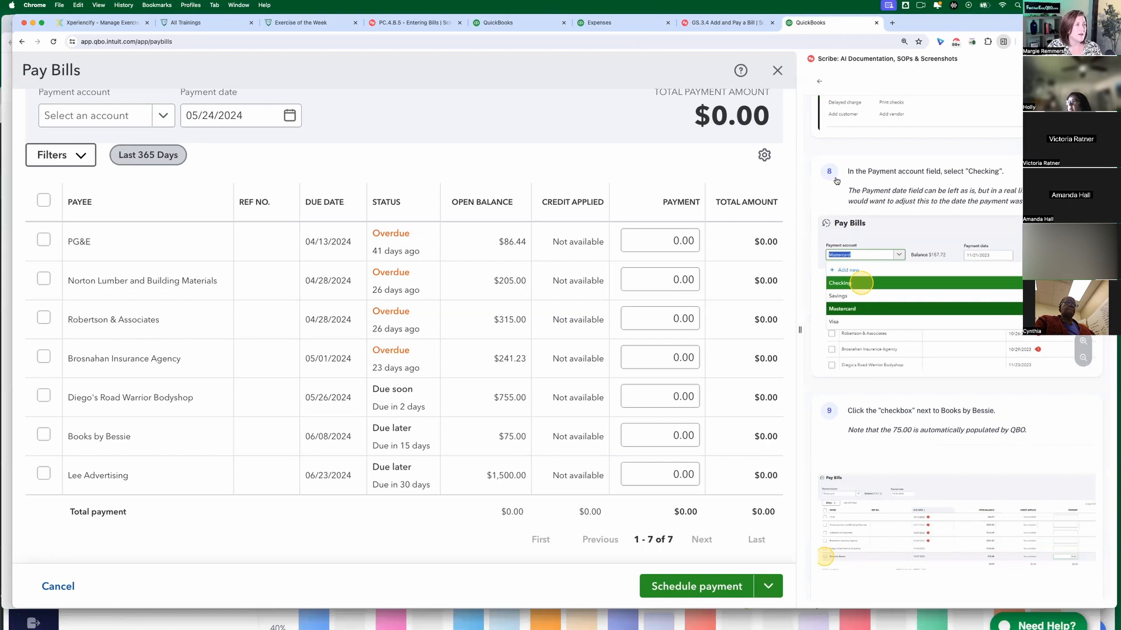
scroll(911, 186, "up", 3)
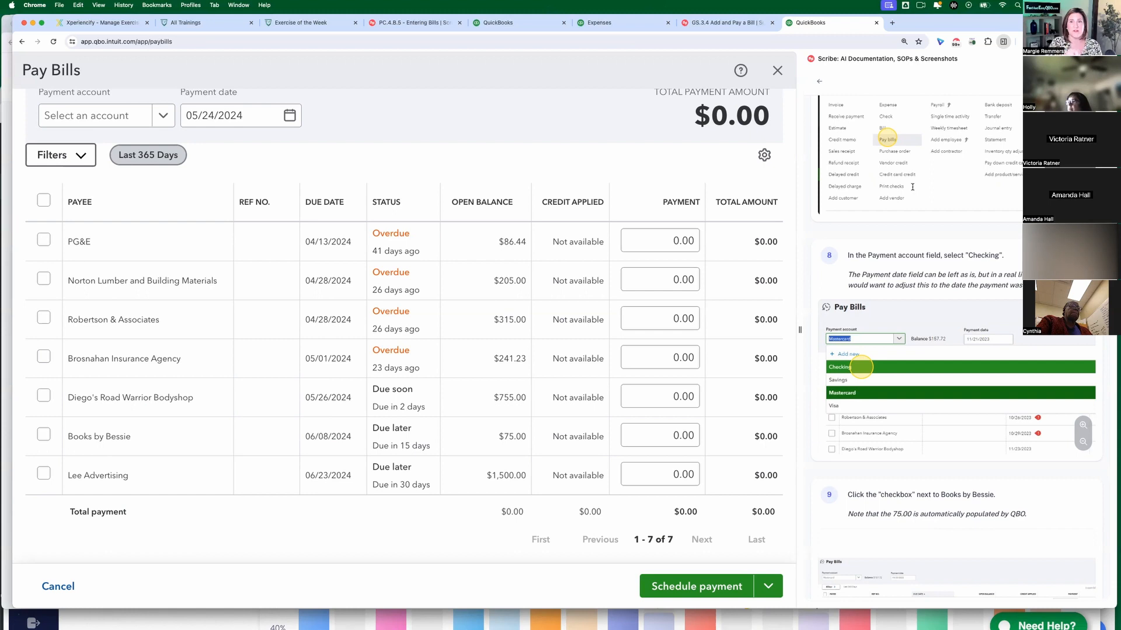
scroll(912, 187, "down", 1)
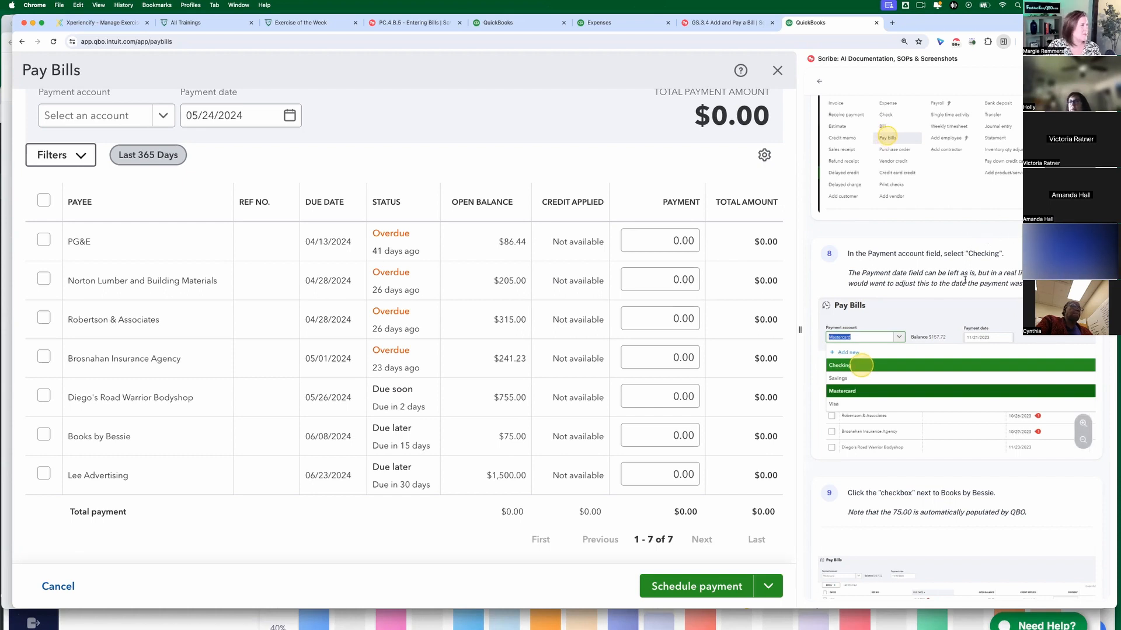
scroll(938, 307, "down", 2)
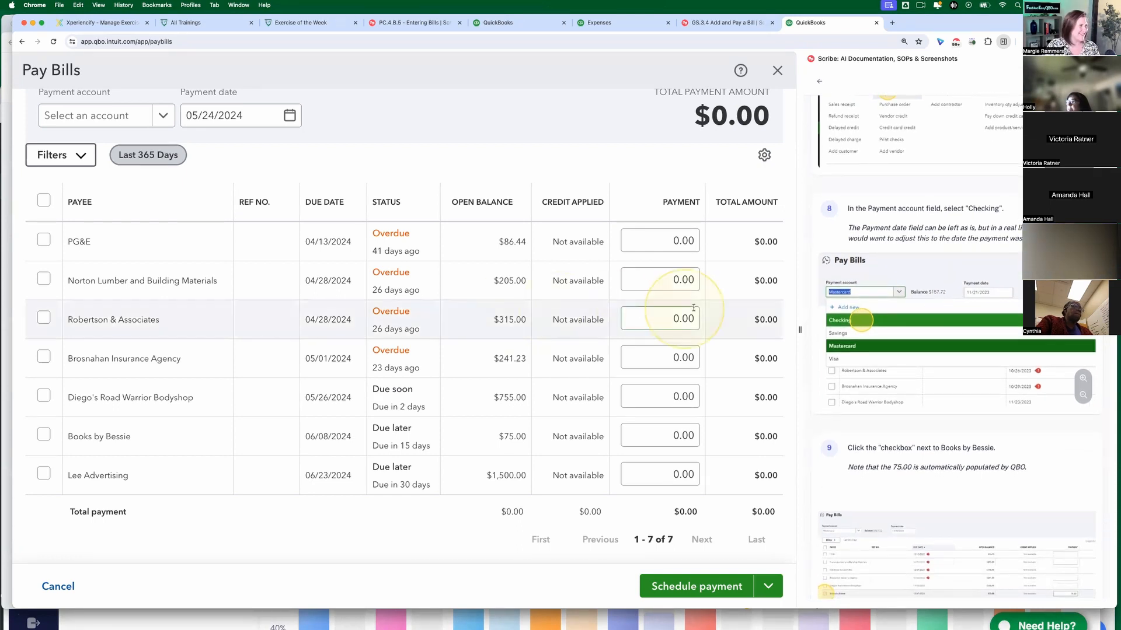
scroll(940, 277, "up", 4)
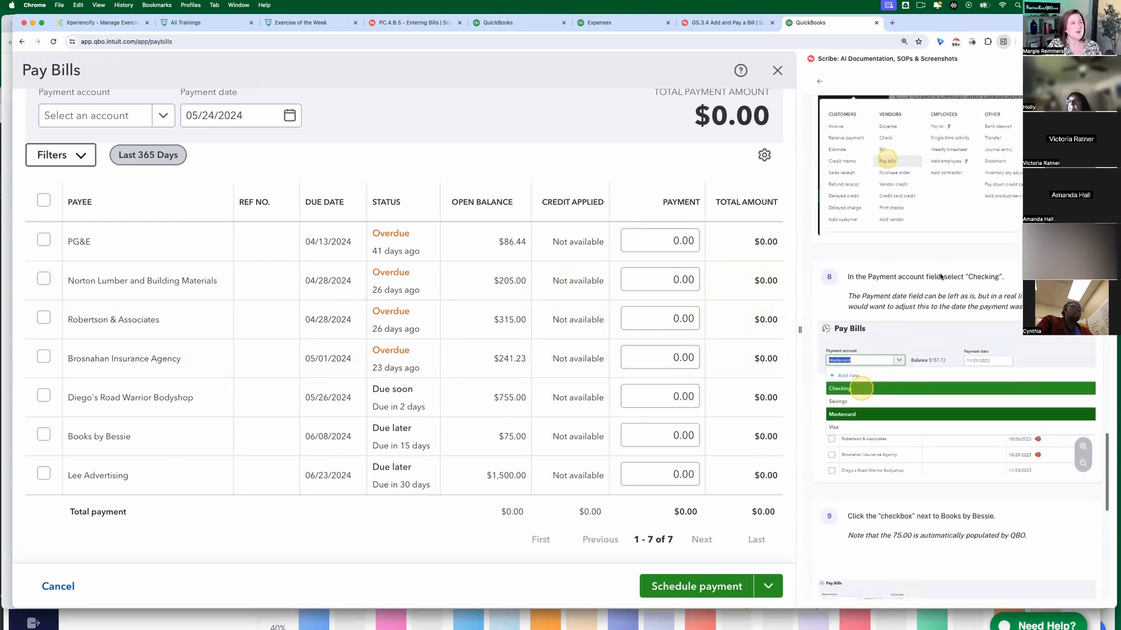
scroll(940, 276, "down", 4)
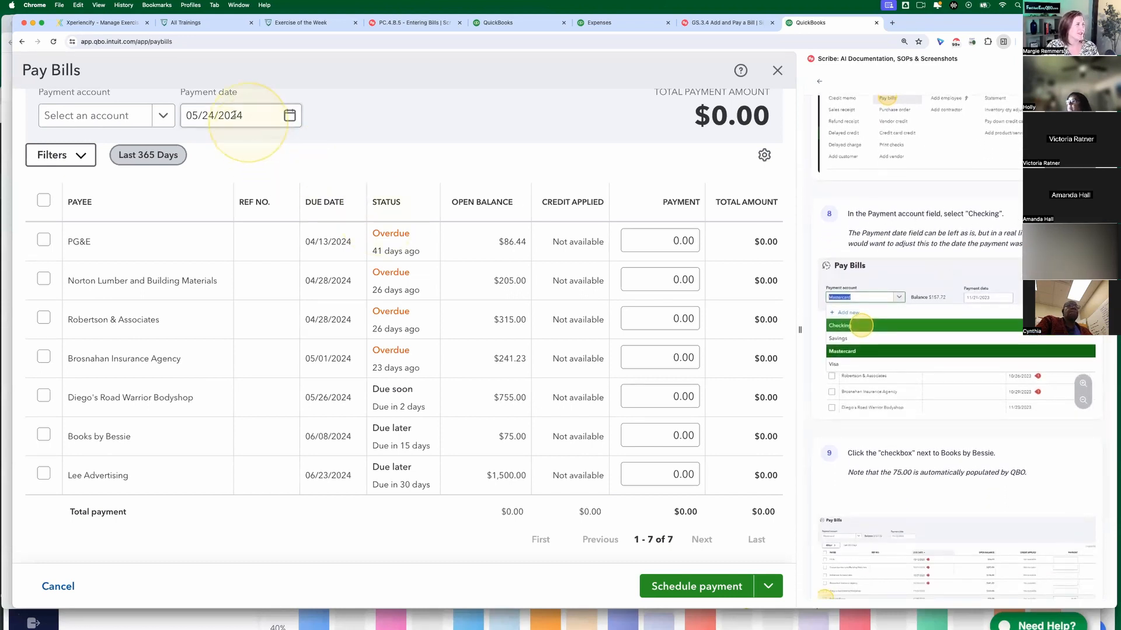
Step: Follow the guide's step 8 and set the payment account to Checking
scroll(422, 146, "up", 1)
scroll(422, 145, "up", 2)
scroll(422, 145, "down", 1)
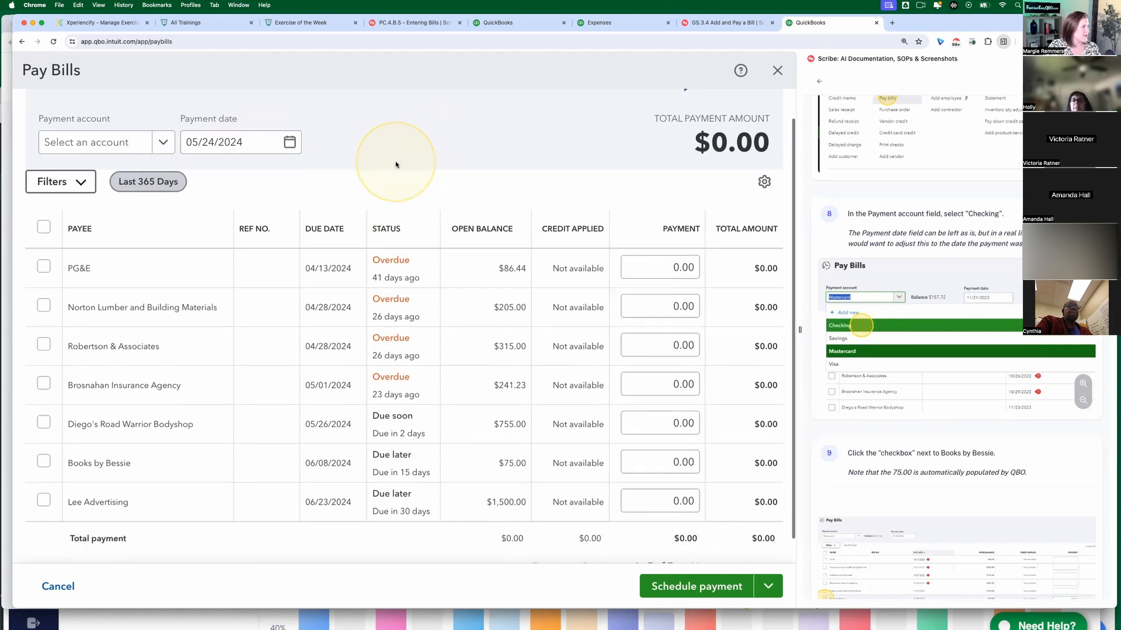
left_click(158, 143)
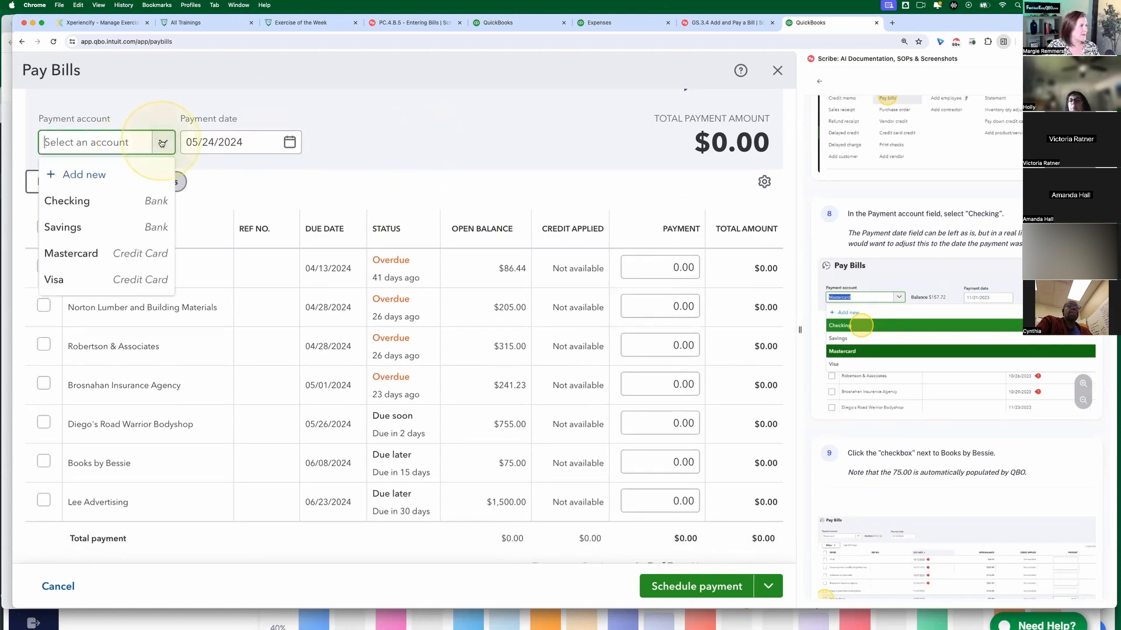
left_click(87, 199)
Step: Follow the guide's step 9 and select the Books by Bessie bill for a 75.00 payment
scroll(912, 338, "down", 5)
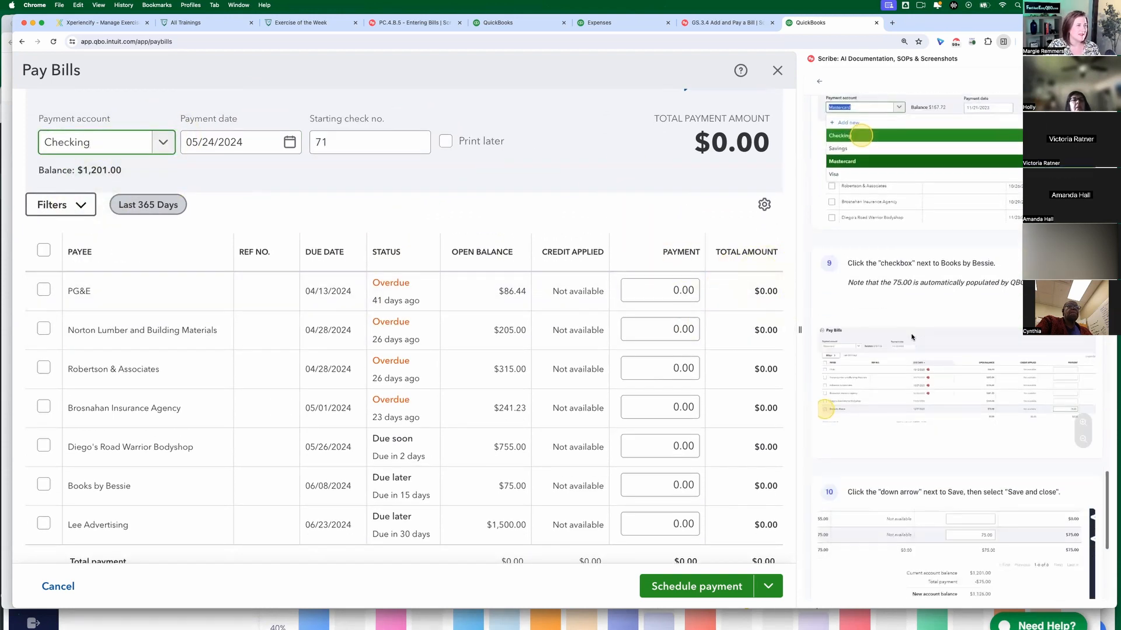
scroll(912, 338, "down", 1)
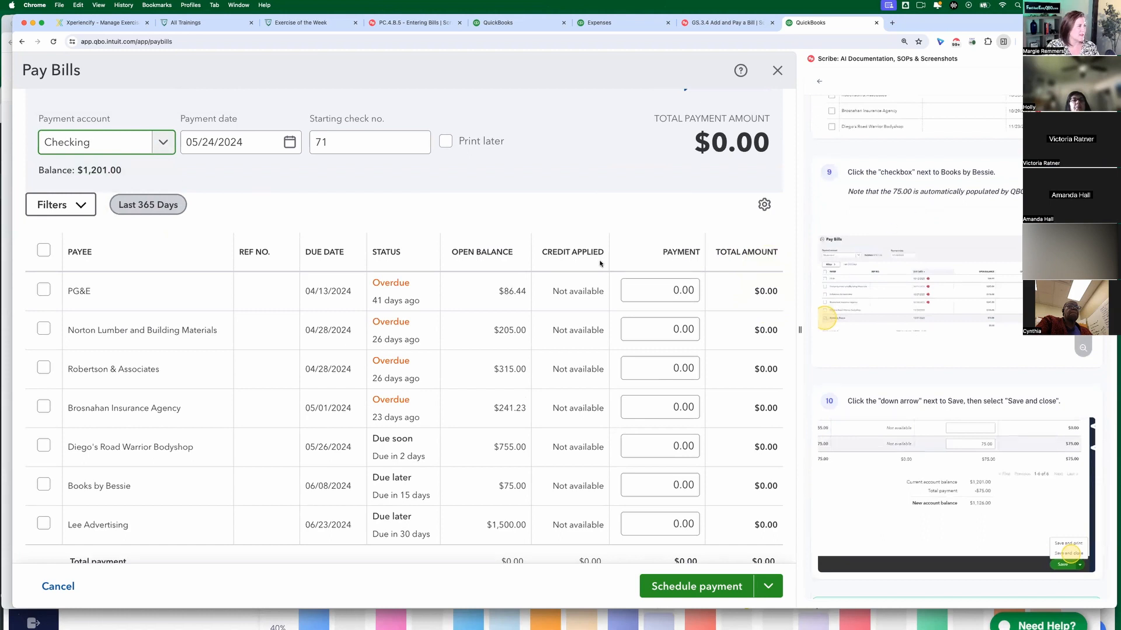
scroll(533, 352, "down", 2)
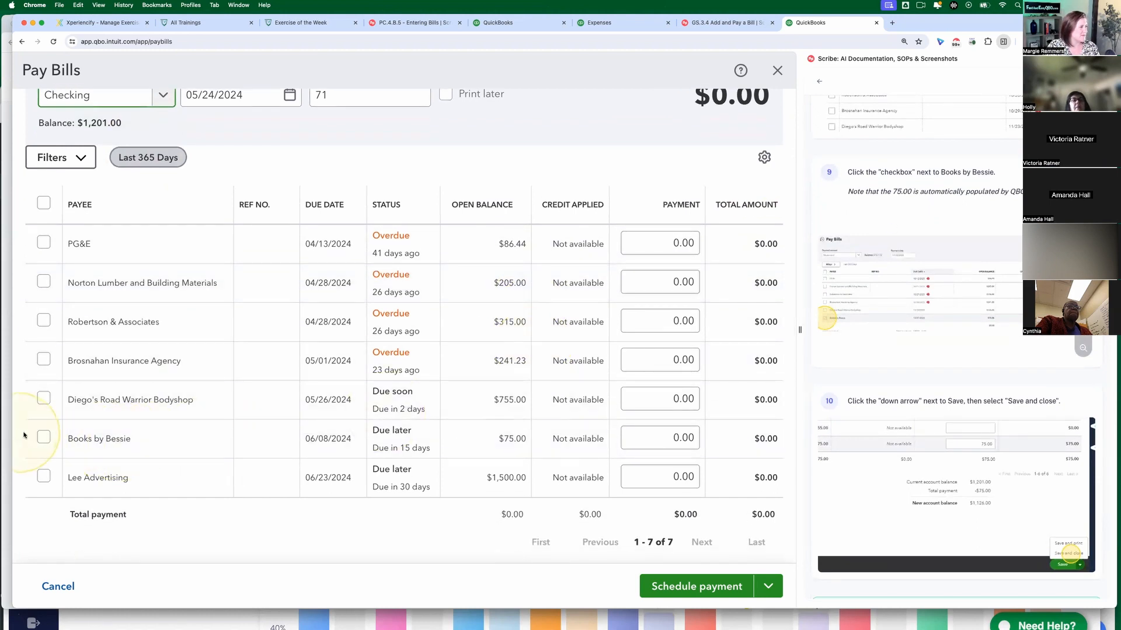
left_click(42, 438)
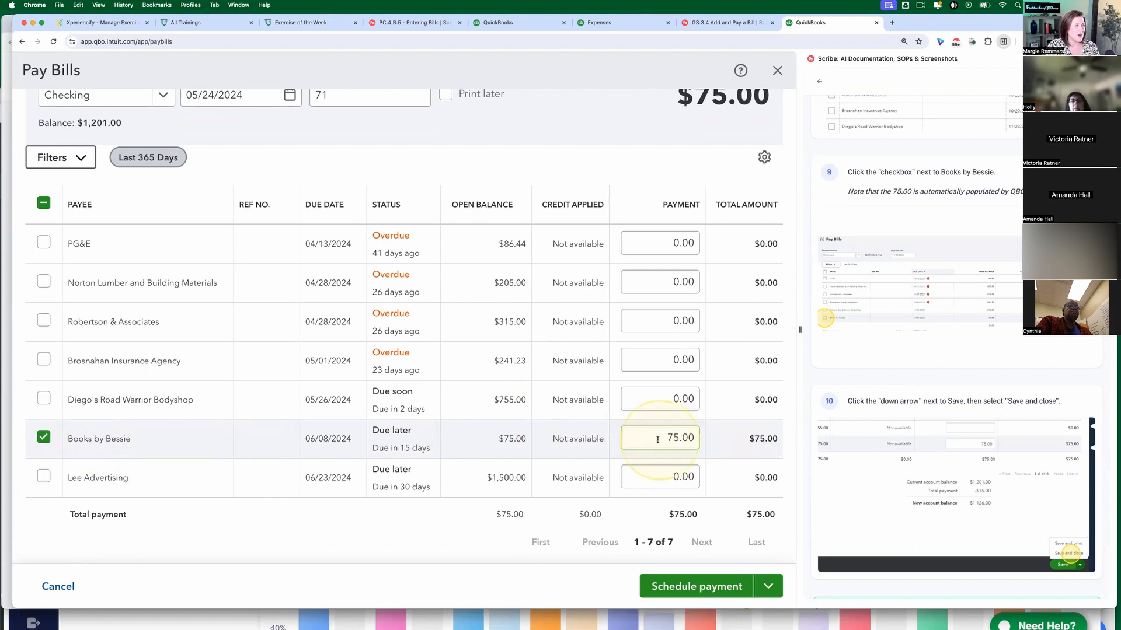
scroll(671, 443, "down", 1)
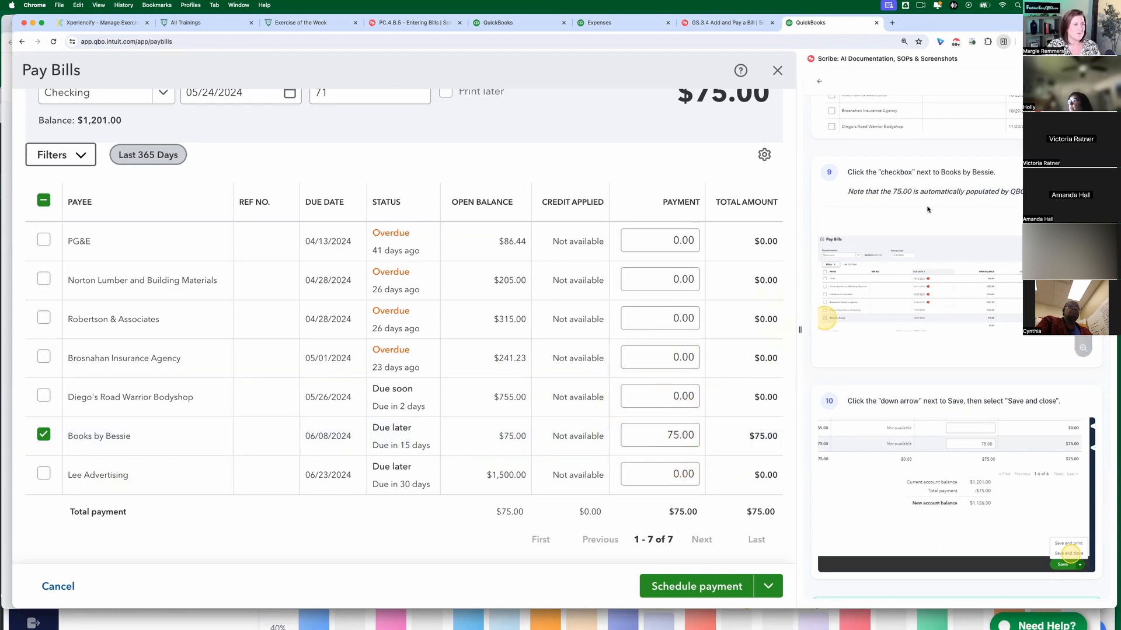
Step: Follow the guide's step 10 to save and close the Books by Bessie bill payment
scroll(932, 216, "down", 5)
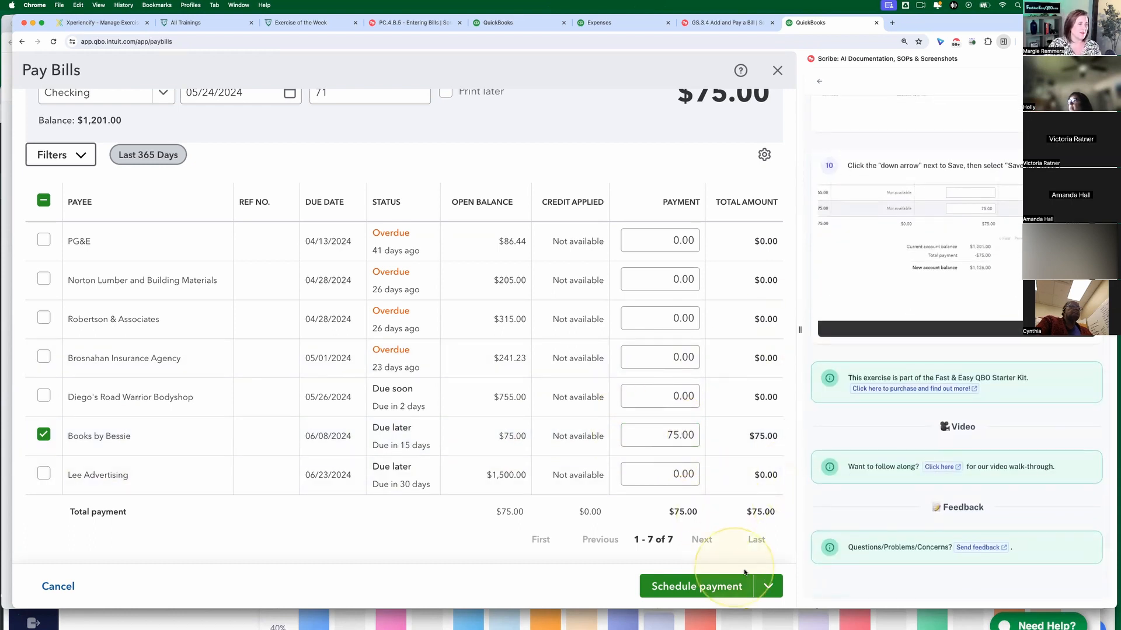
left_click(768, 586)
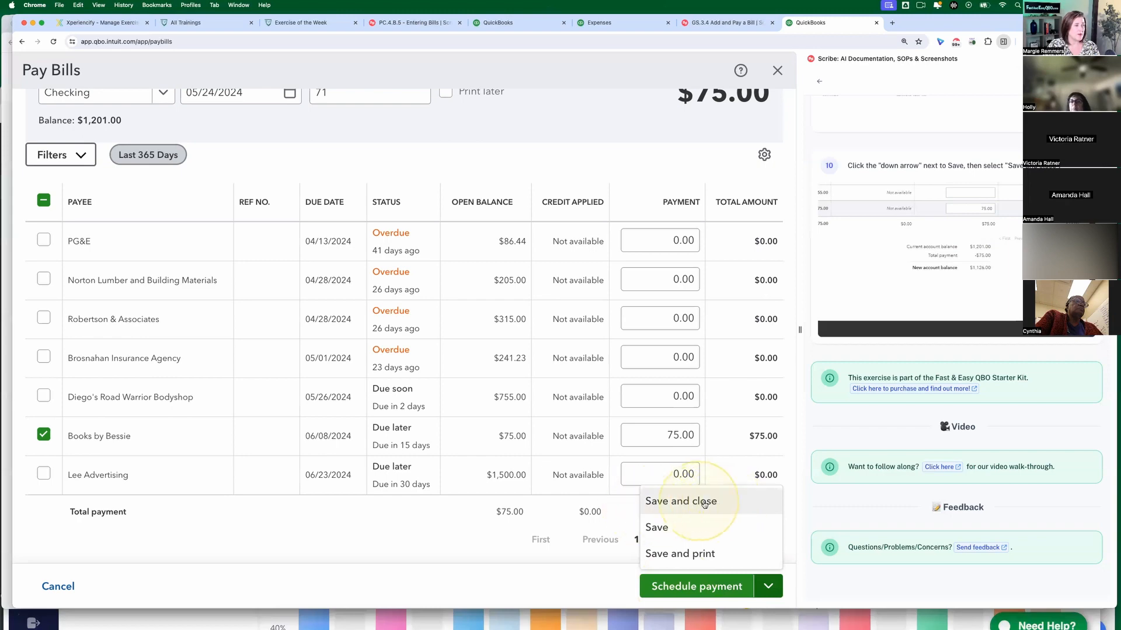
left_click(685, 503)
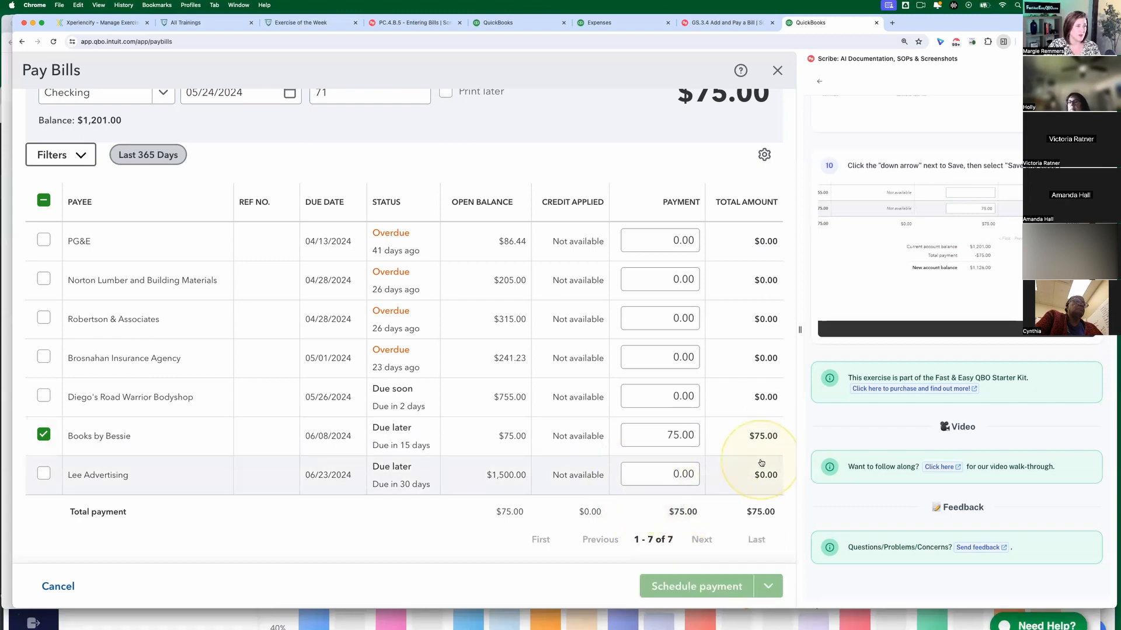
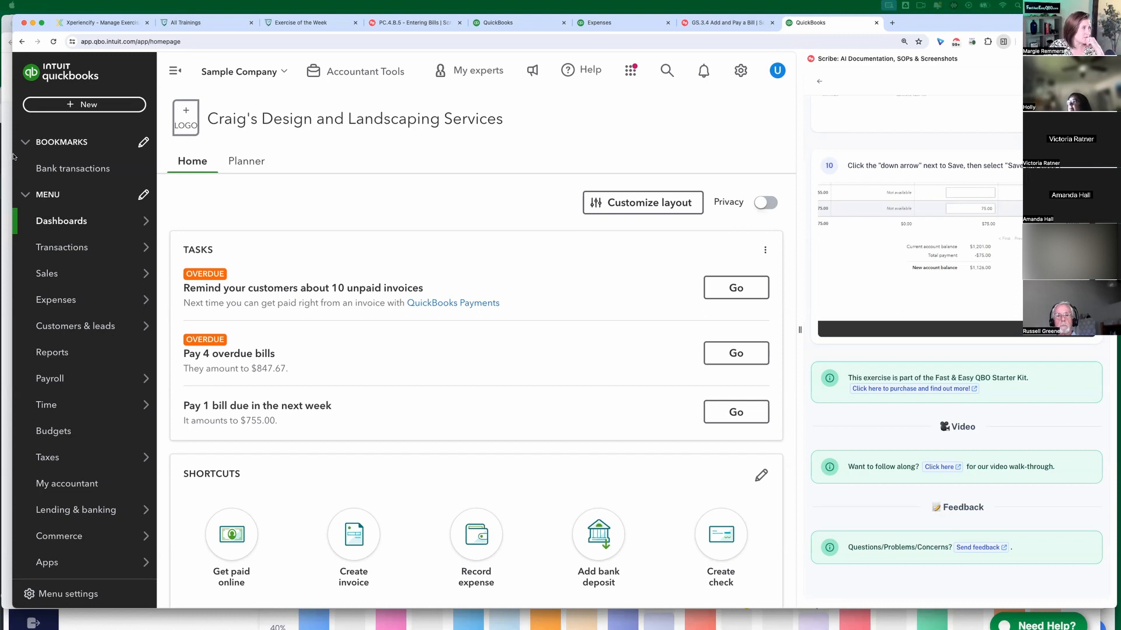
Step: Start a new check, close the guide beside it, and set the payee to Lee Advertising
left_click(82, 106)
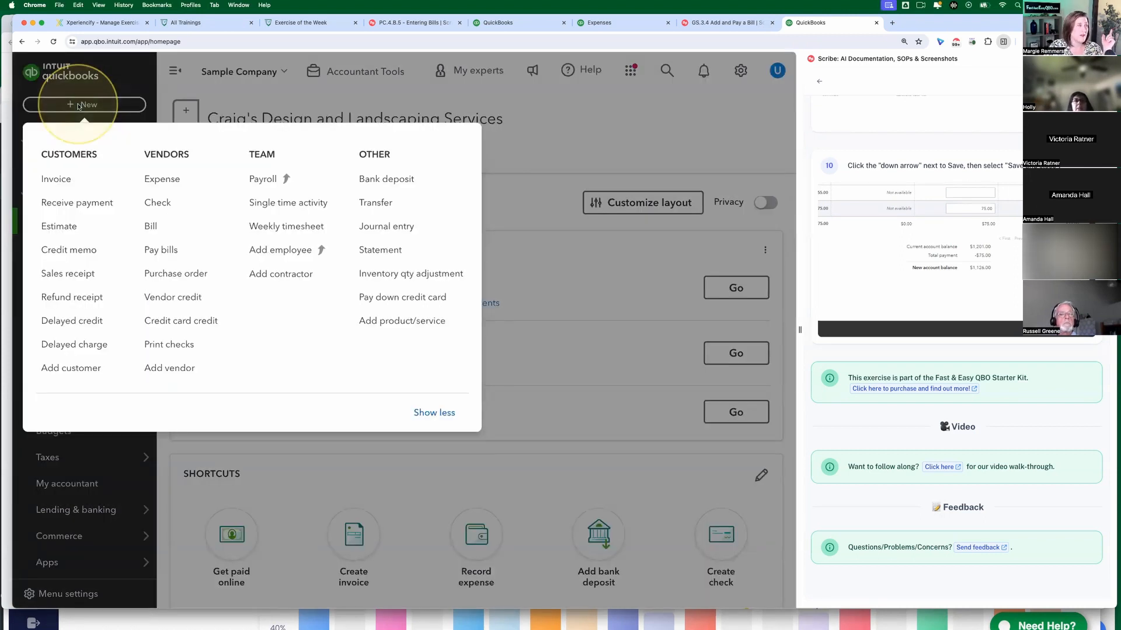
left_click(156, 202)
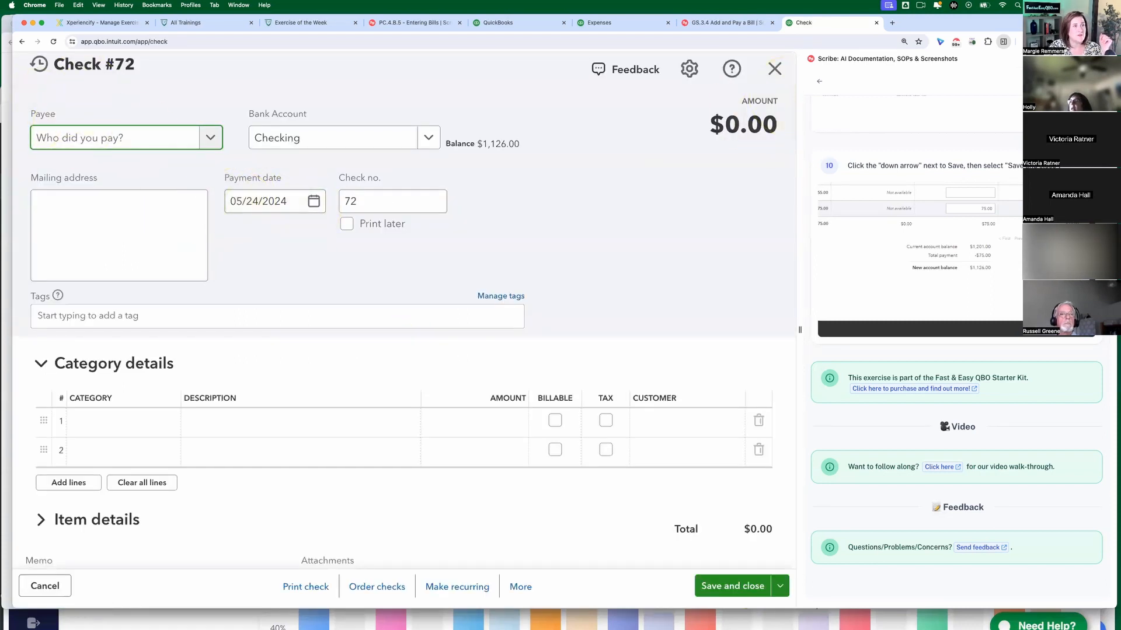
left_click(1104, 59)
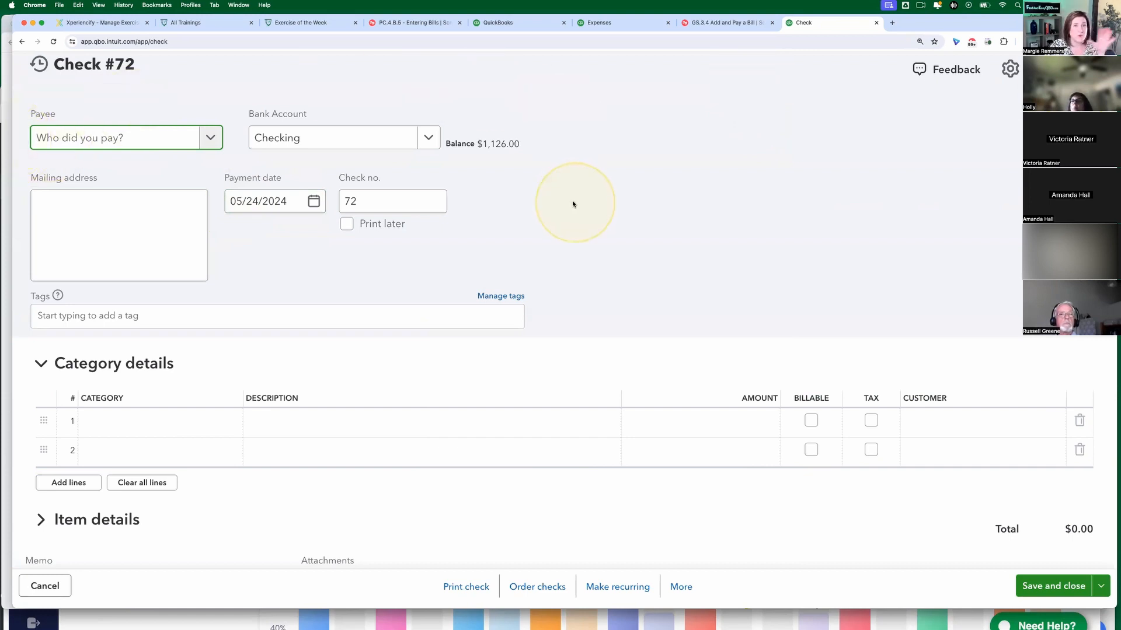
left_click(151, 141)
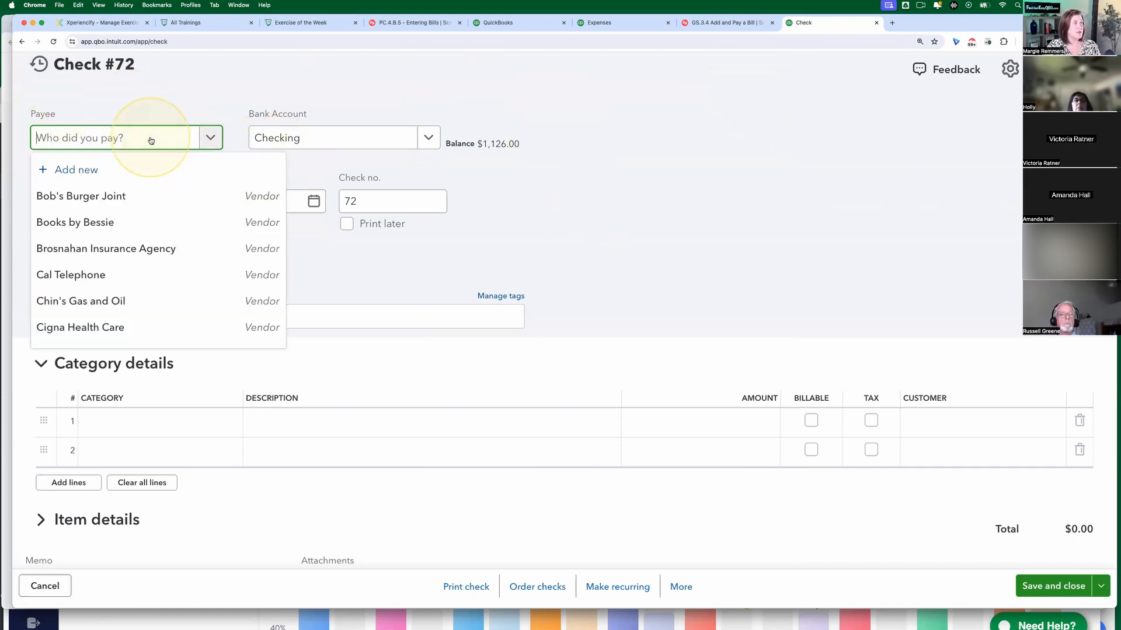
type("lee")
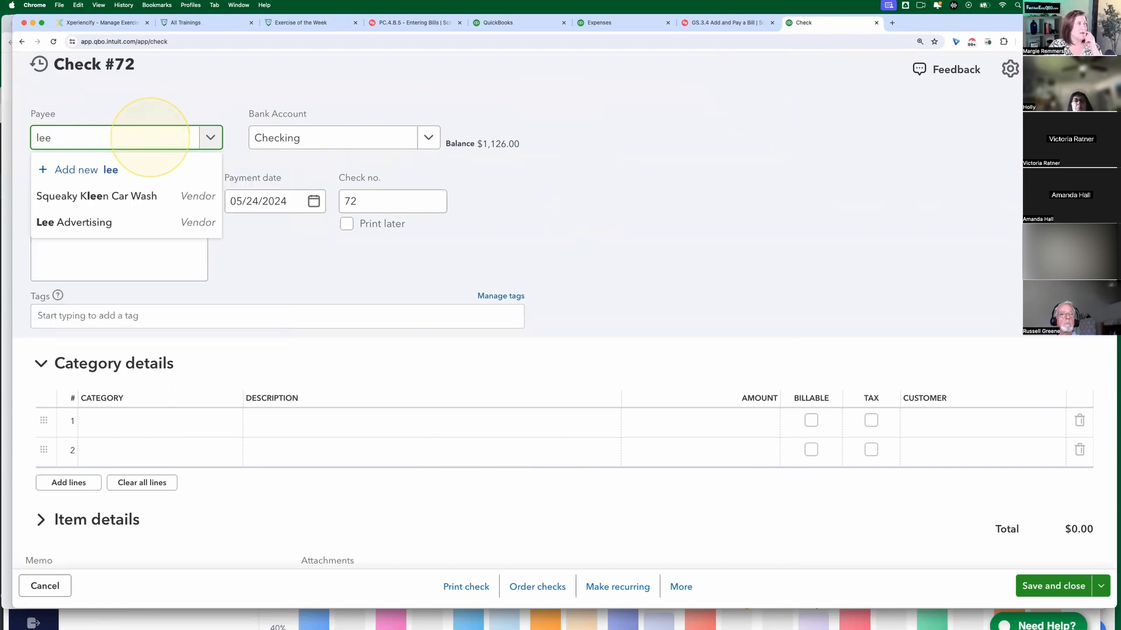
left_click(155, 221)
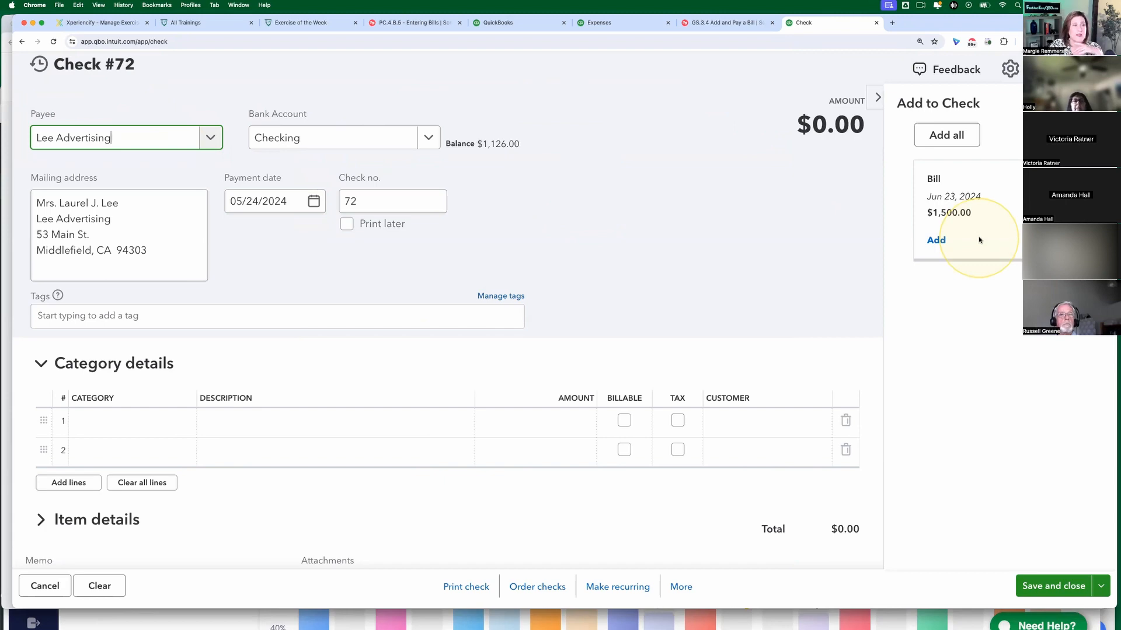
Step: Add Lee Advertising's outstanding $1,500.00 bill to the check, review the resulting bill payment form, and close it without saving
left_click(936, 240)
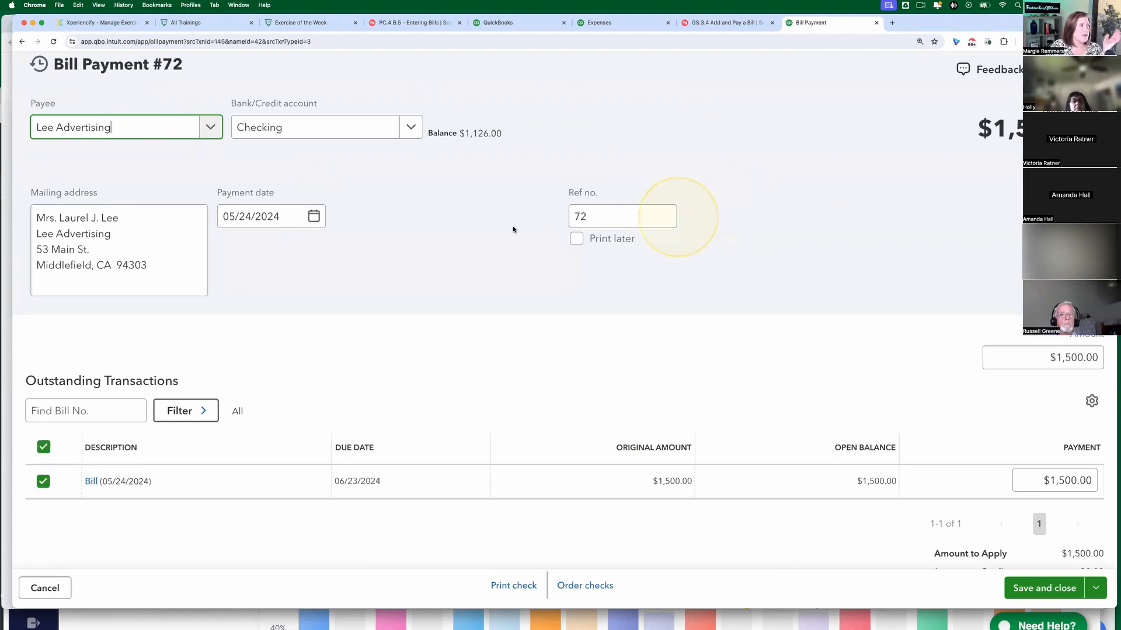
scroll(346, 211, "down", 1)
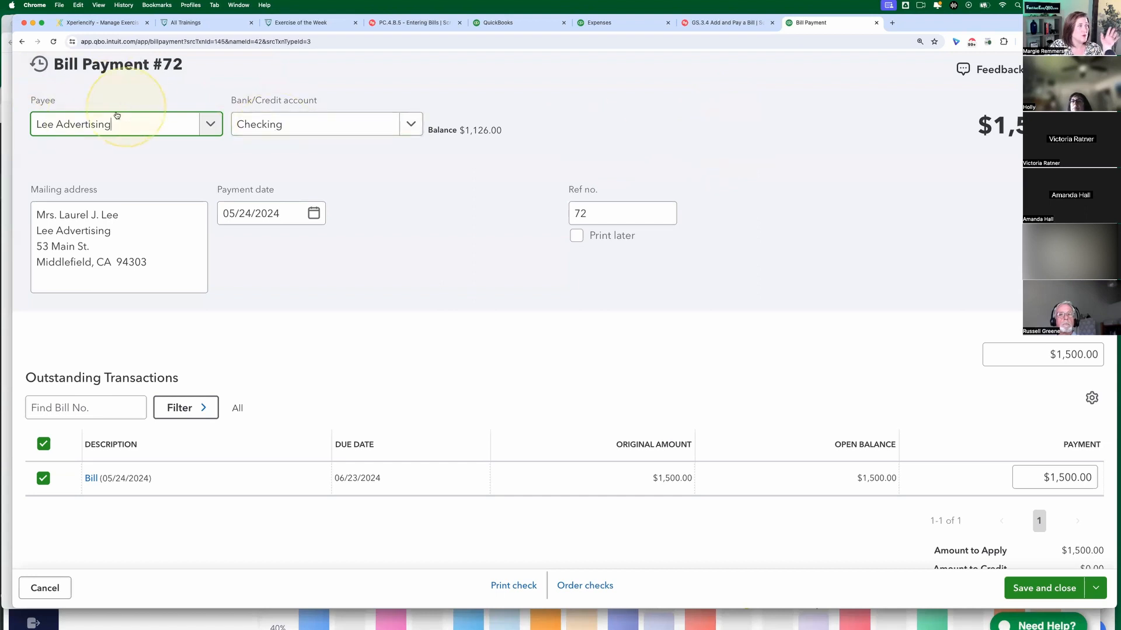
scroll(803, 309, "down", 5)
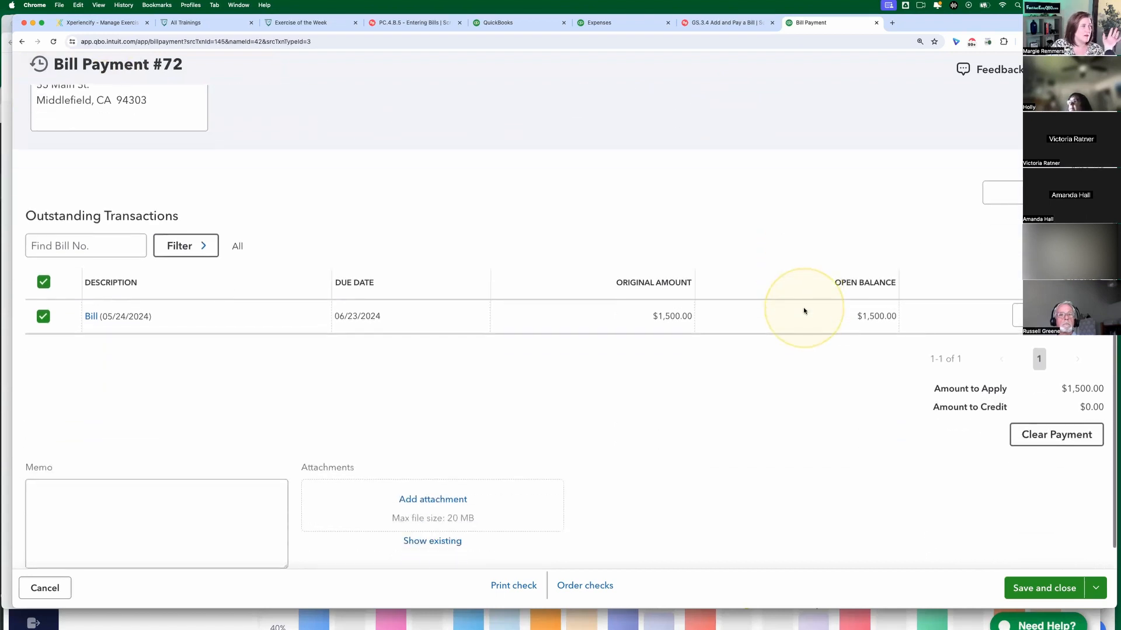
scroll(804, 310, "up", 5)
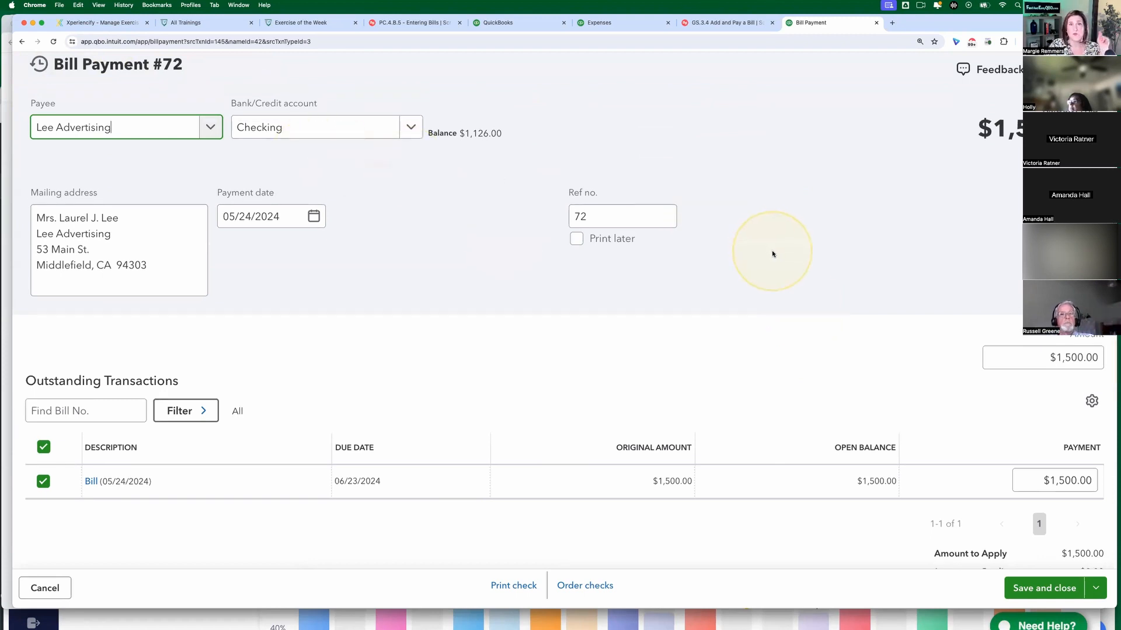
scroll(828, 276, "down", 3)
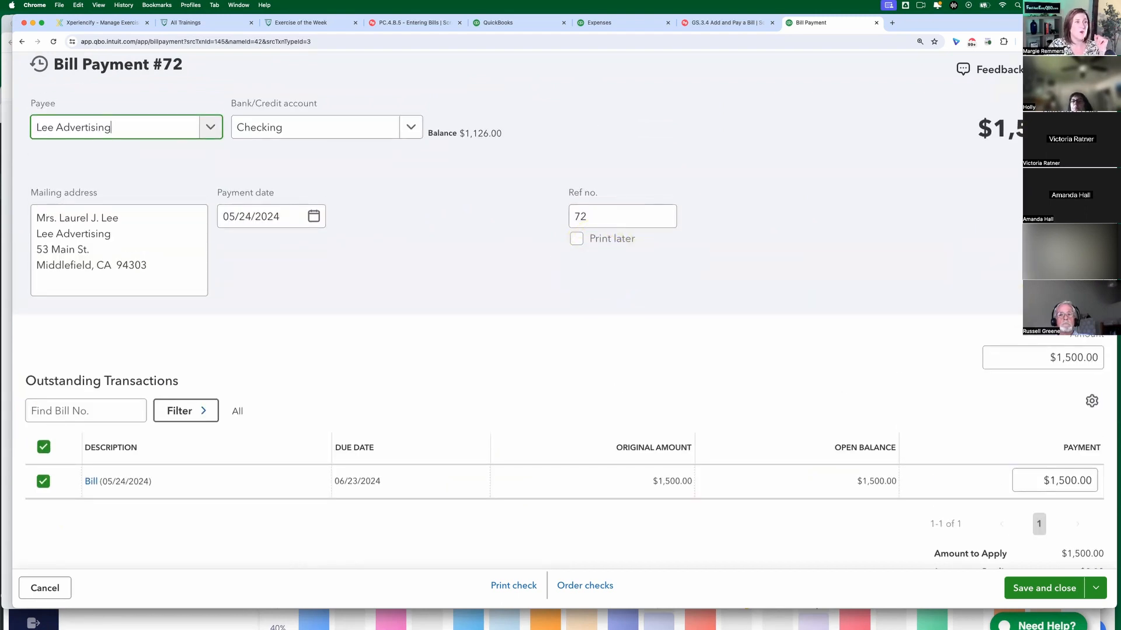
left_click(1092, 69)
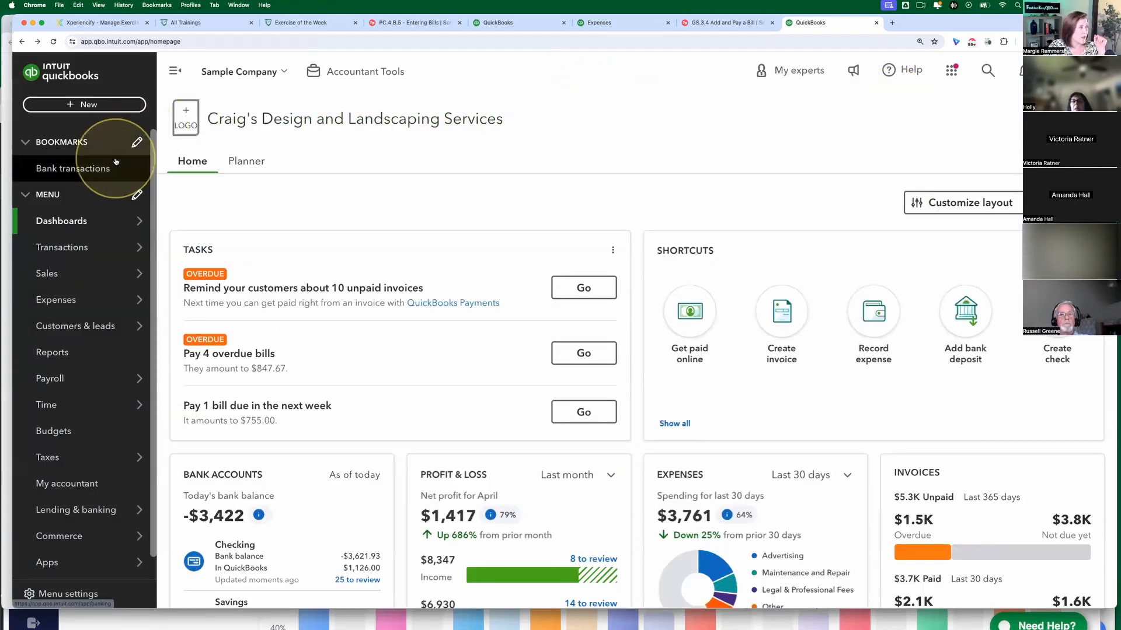
Step: Open the Bills page within Expenses
left_click(89, 105)
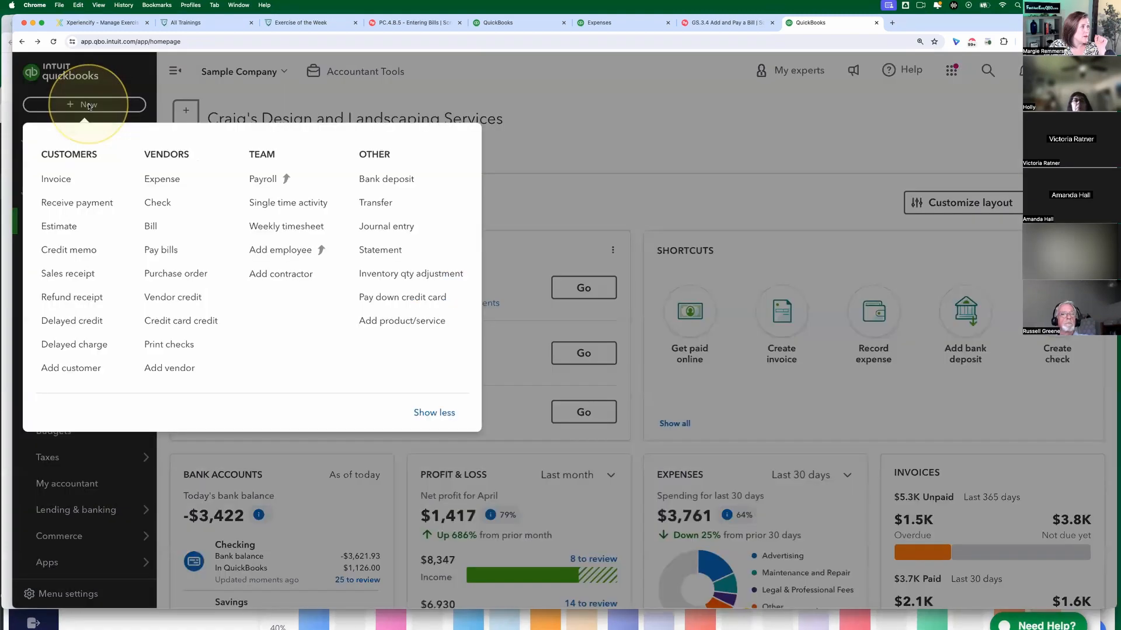
left_click(89, 105)
mouse_move(58, 299)
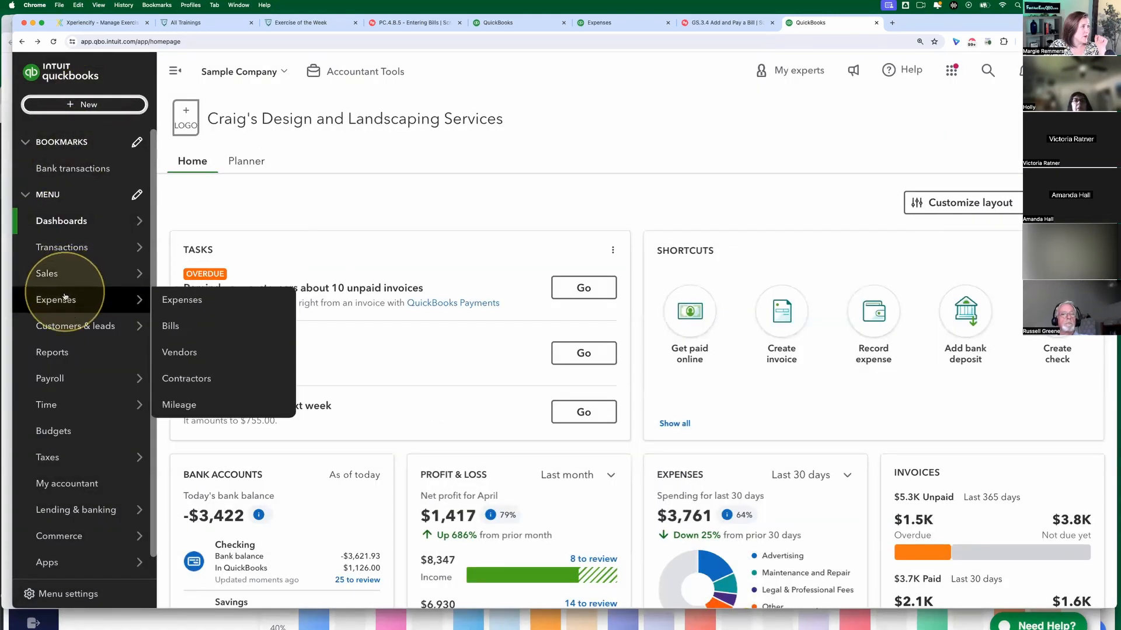
left_click(176, 328)
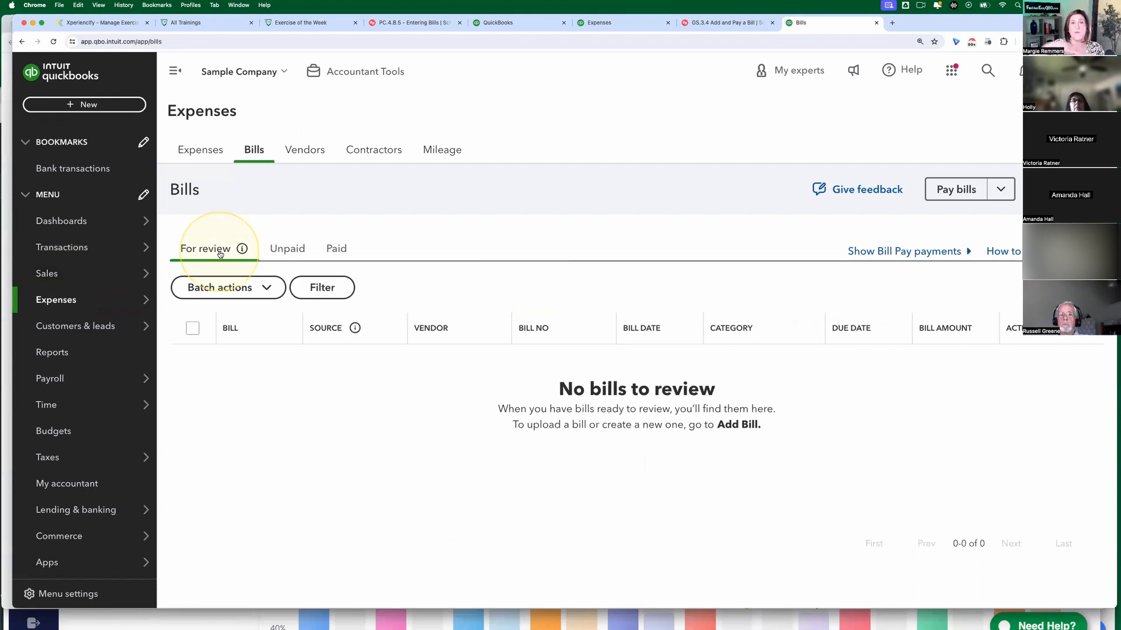
Step: Show the unpaid bills and check which actions are available for Lee Advertising's bill
left_click(431, 338)
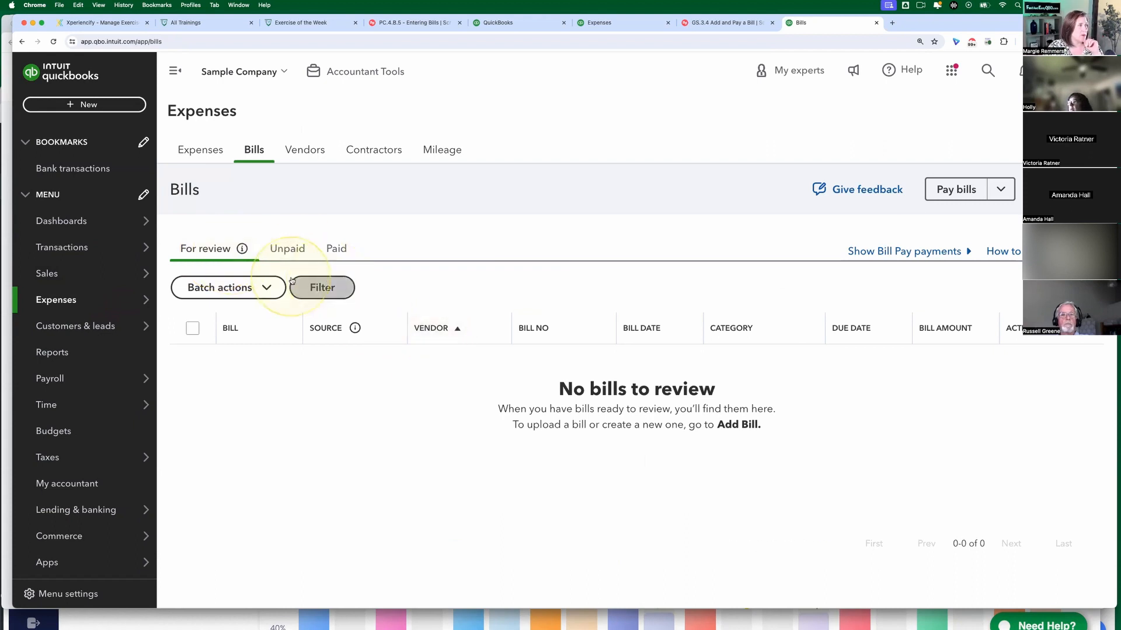
left_click(291, 250)
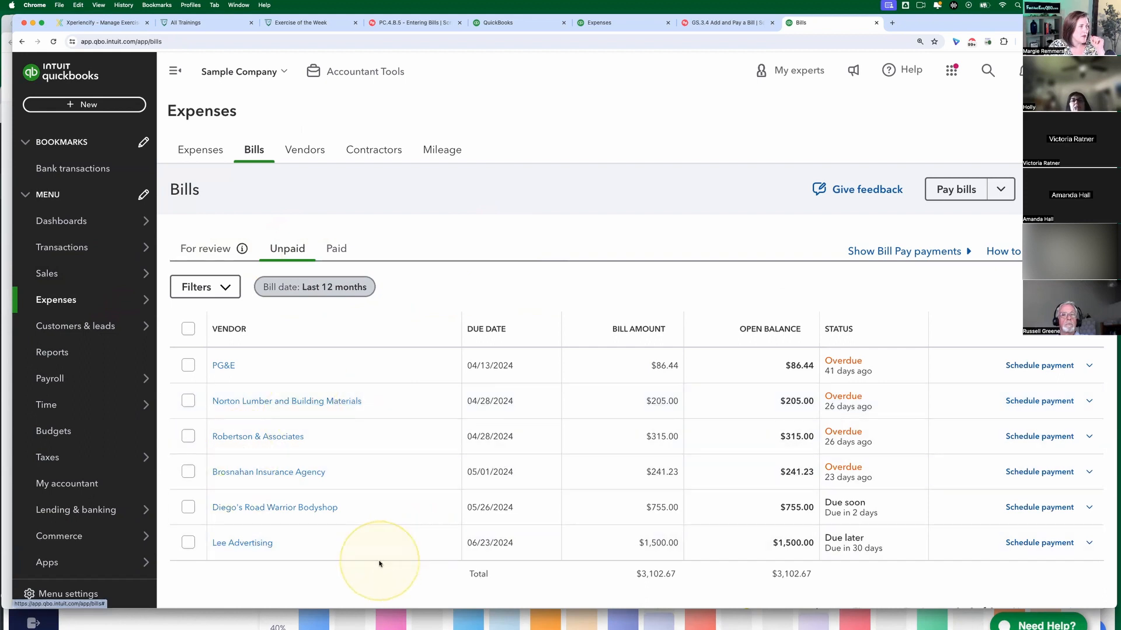
scroll(380, 563, "down", 1)
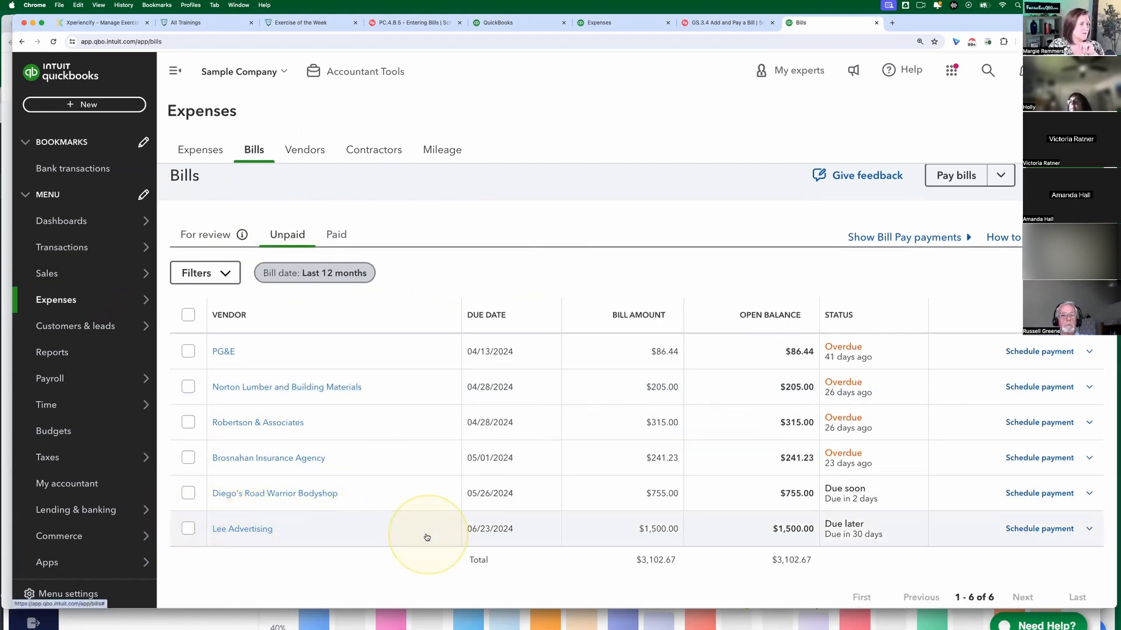
left_click(1090, 531)
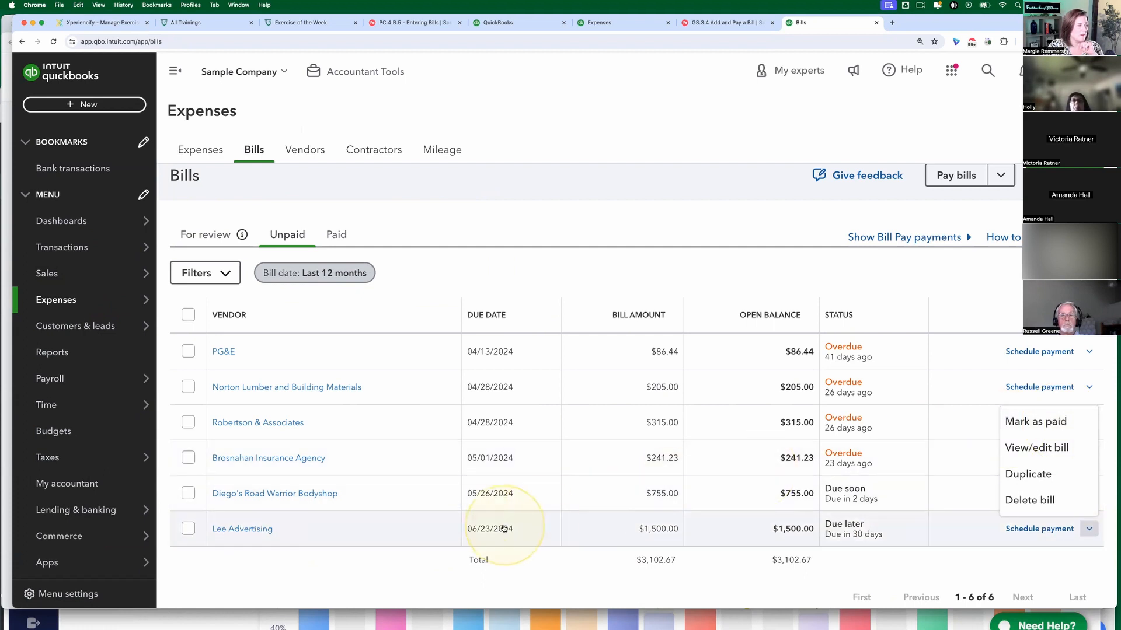
Step: Open Lee Advertising's $1,500.00 bill from the vendor's transactions, bring up its bill payment form, and close it without saving
left_click(236, 530)
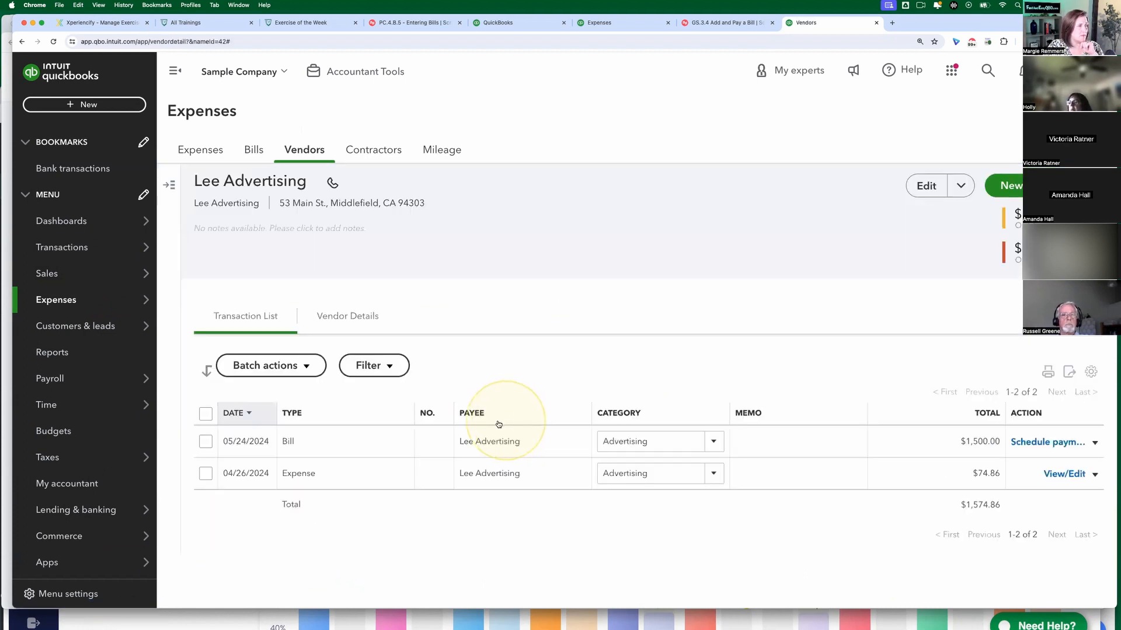
left_click(288, 443)
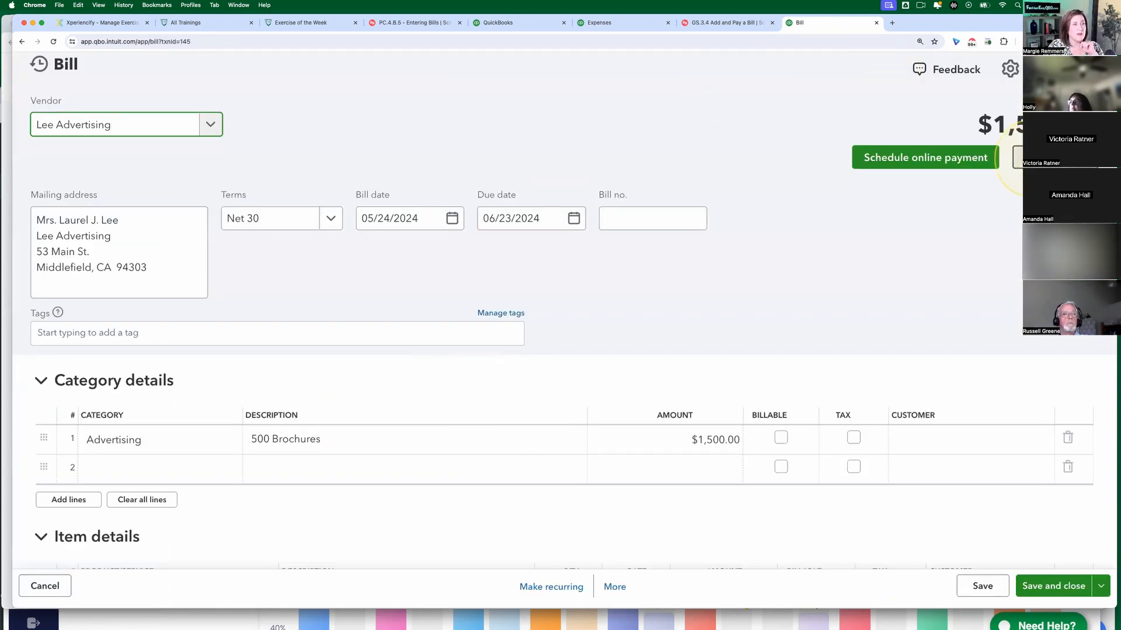
left_click(1018, 157)
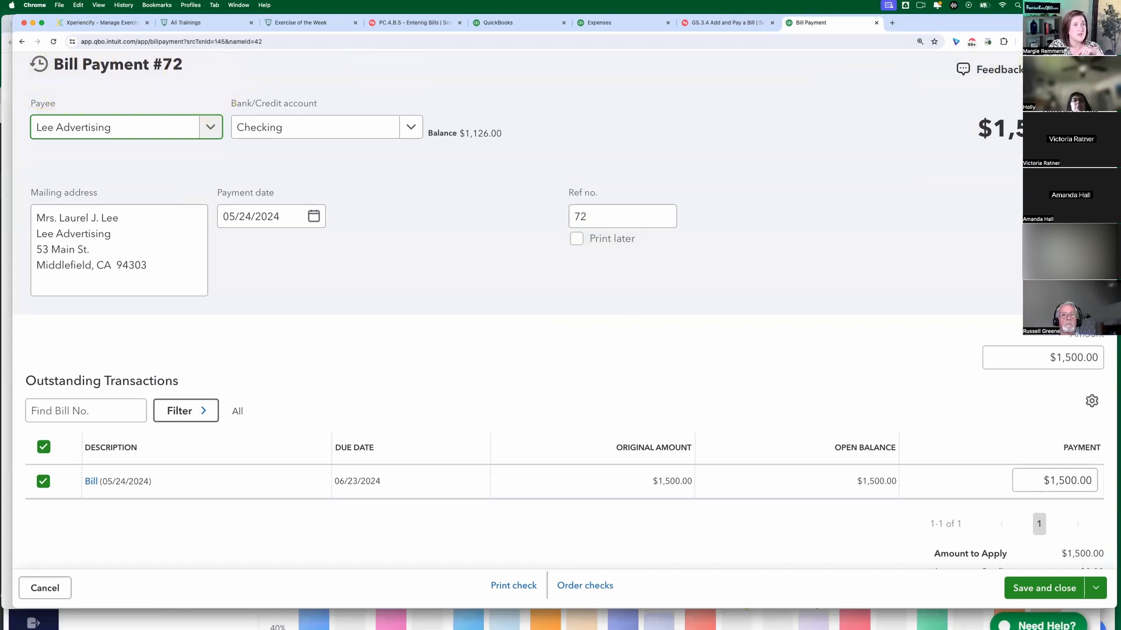
left_click(1097, 69)
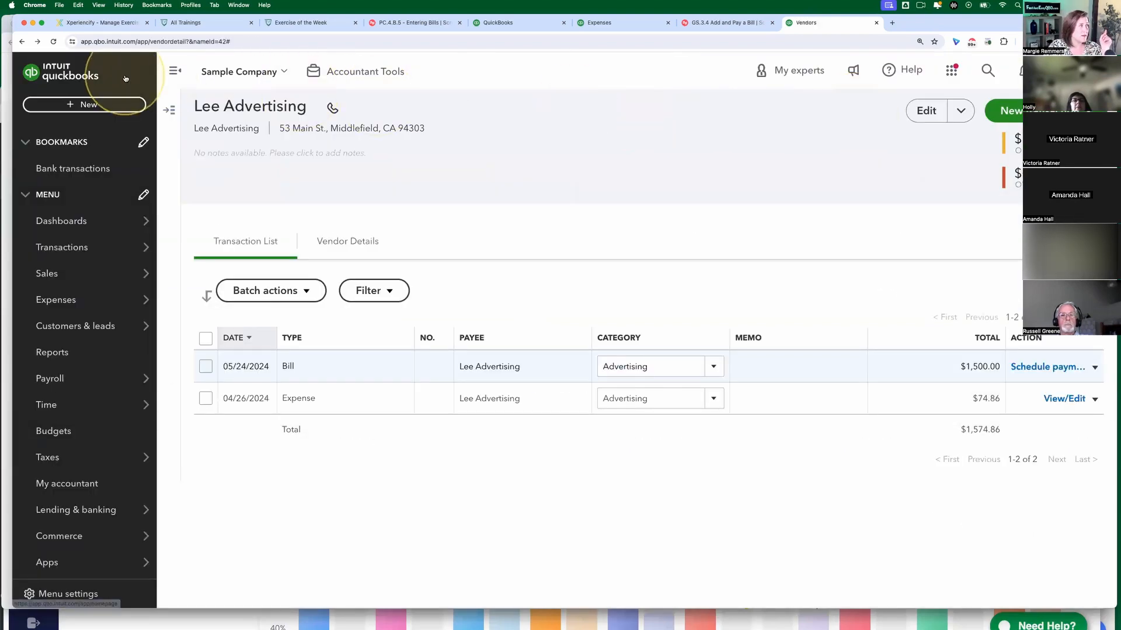
Step: Start a new check and set its payee to Lee Advertising
left_click(76, 105)
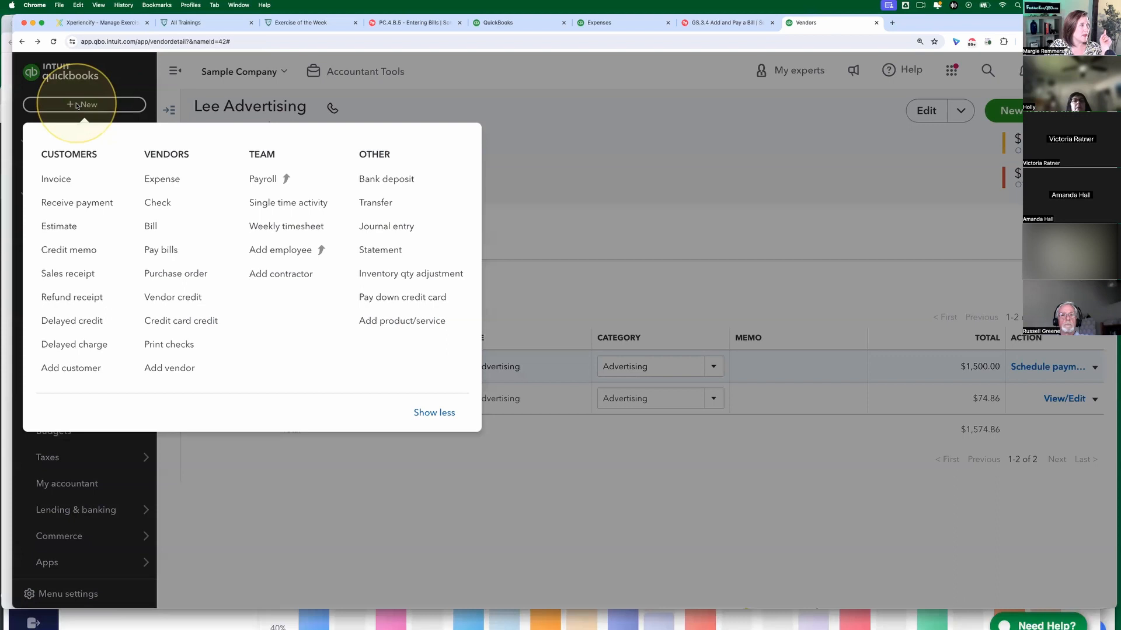
left_click(168, 204)
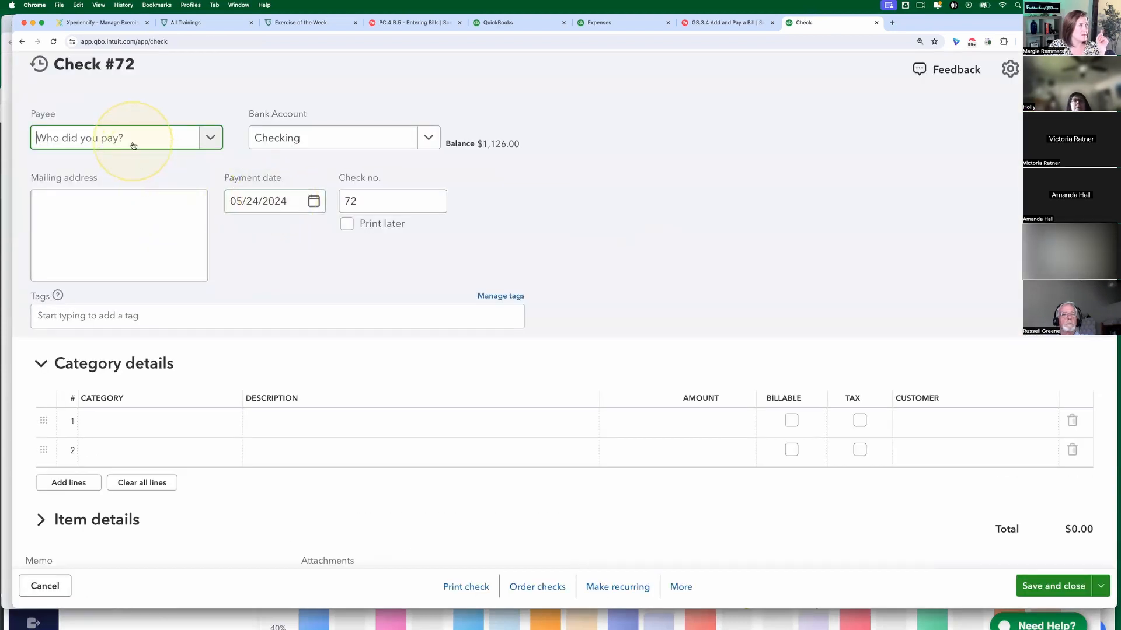
left_click(133, 142)
type("lee")
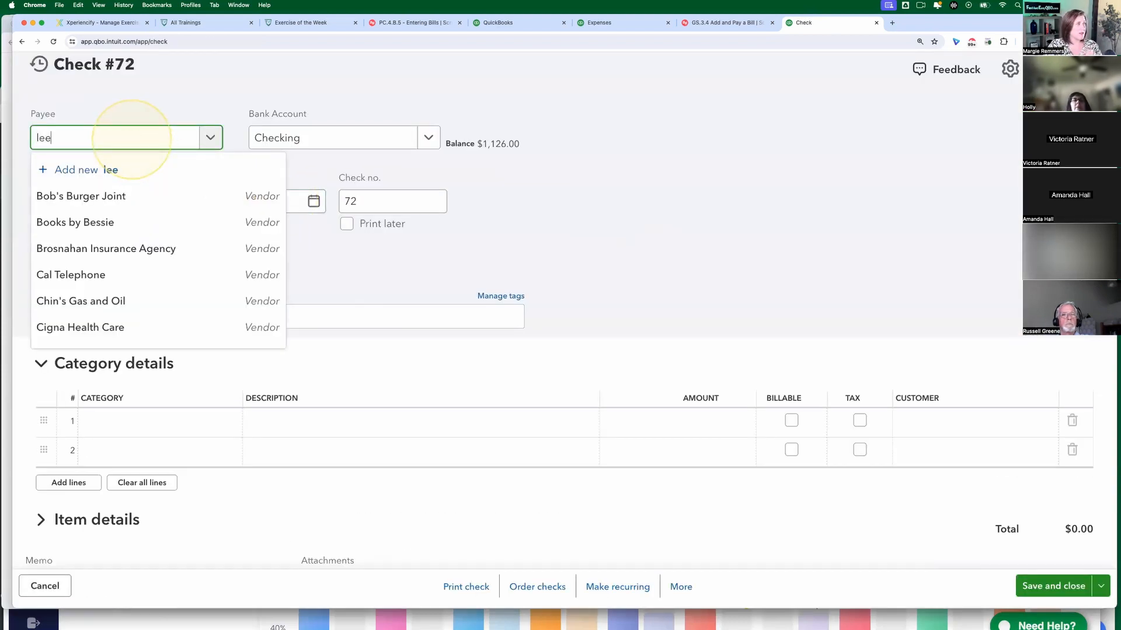
left_click(95, 221)
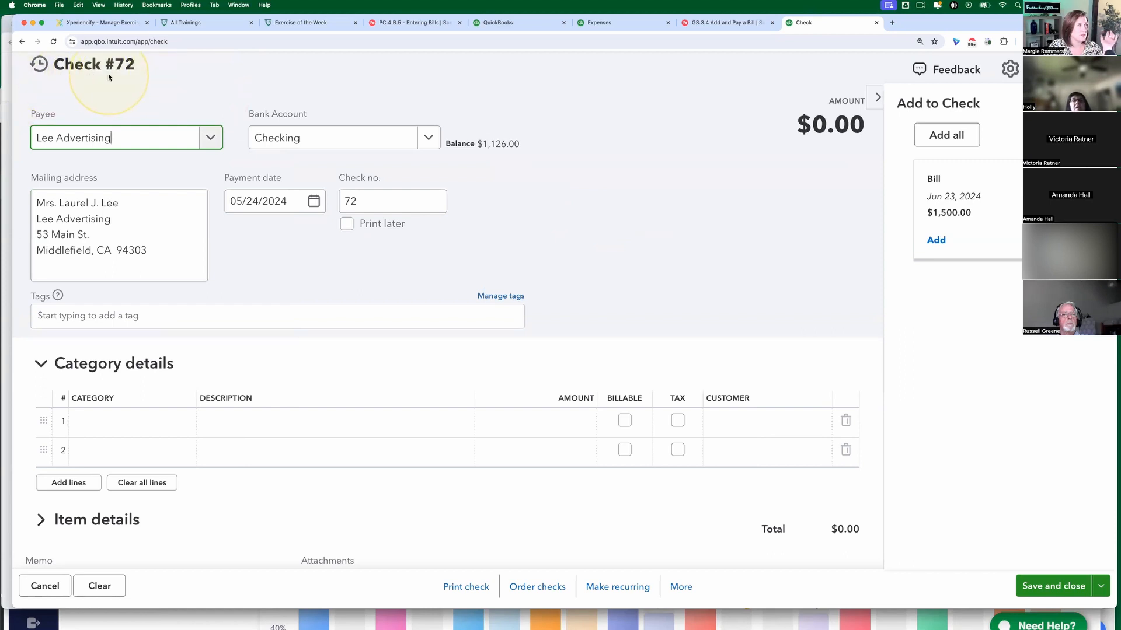
Step: Add the outstanding $1,500.00 bill to the check, review the bill payment's account and reference number, and close the form without saving
left_click(937, 240)
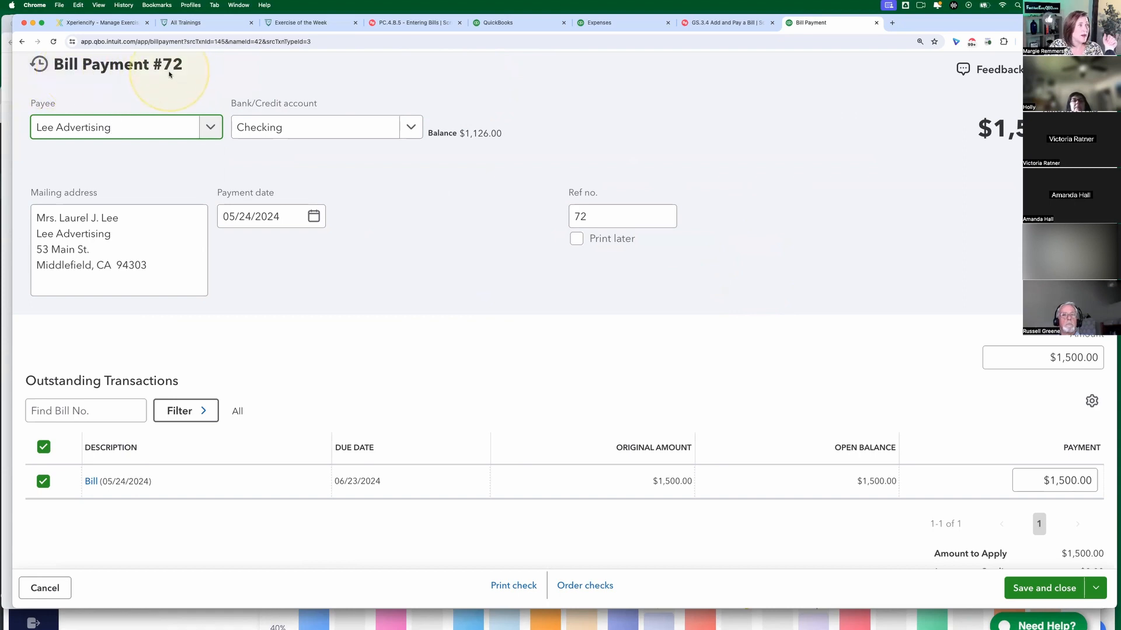
scroll(378, 130, "down", 1)
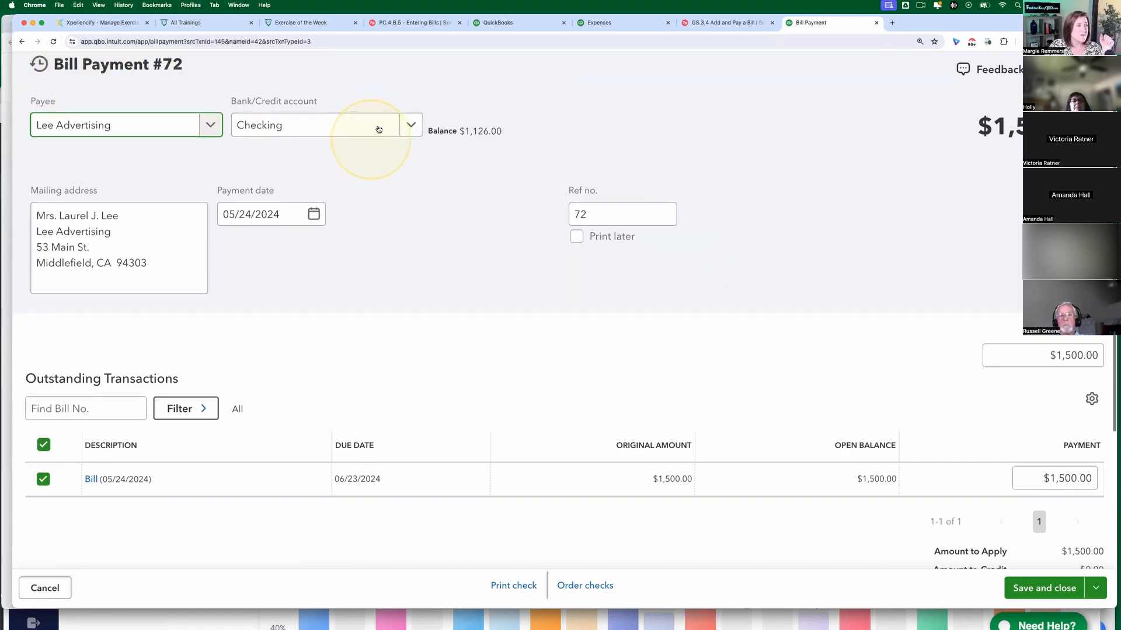
left_click(590, 215)
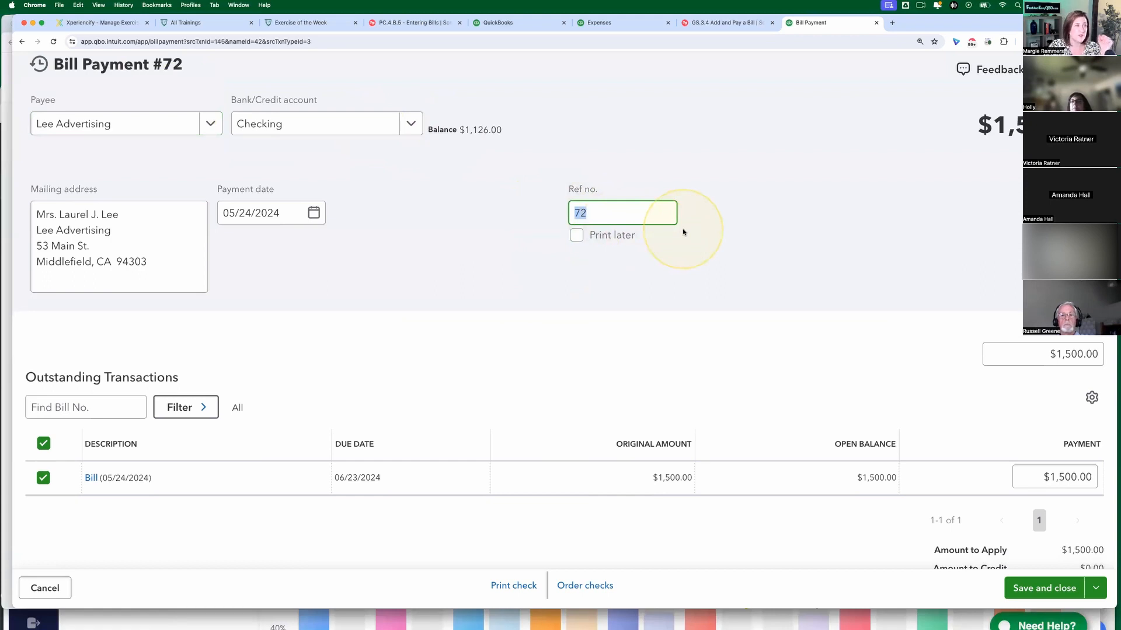
scroll(560, 309, "down", 1)
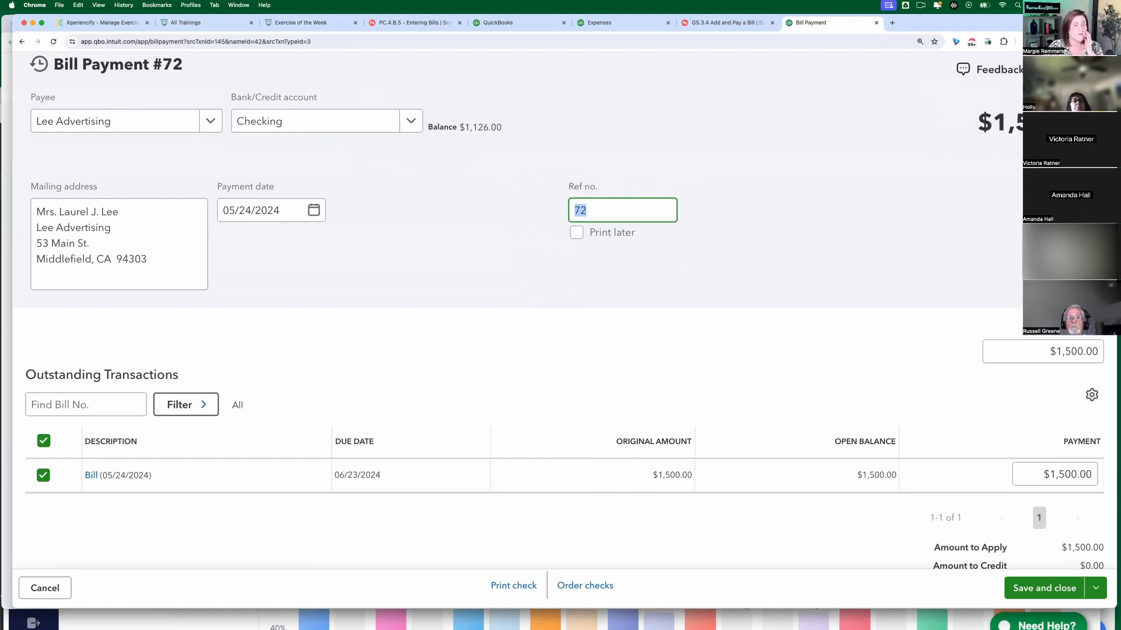
left_click(928, 128)
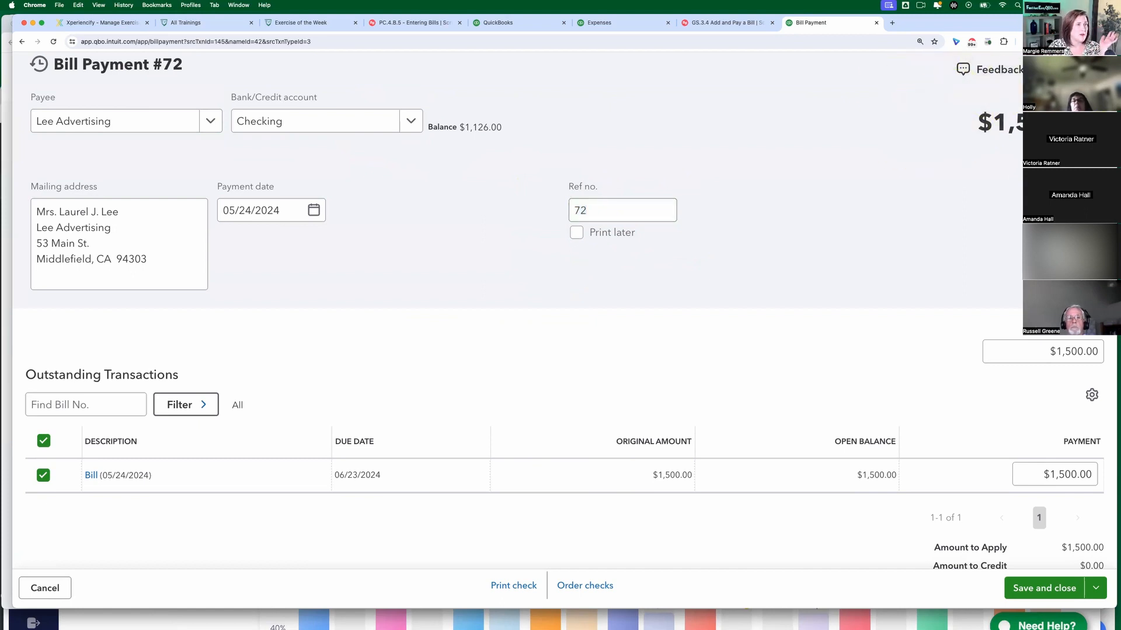
left_click(1097, 70)
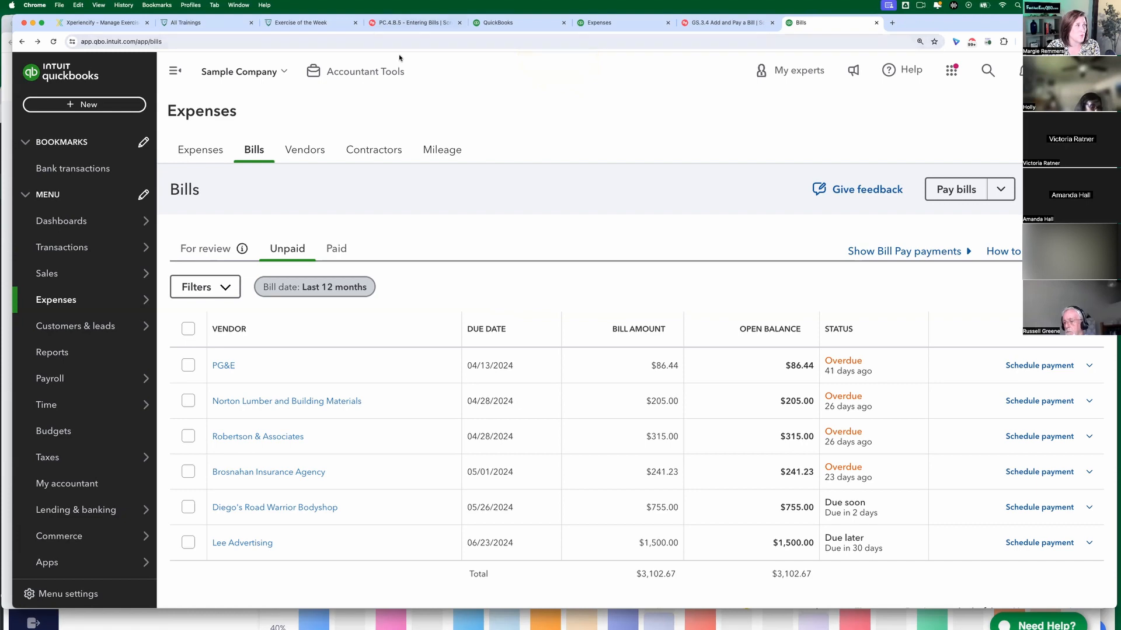
Step: Leave QuickBooks, glance at the PC.4.B.5 Entering Bills guide, and return to the Exercise of the Week page
left_click(416, 23)
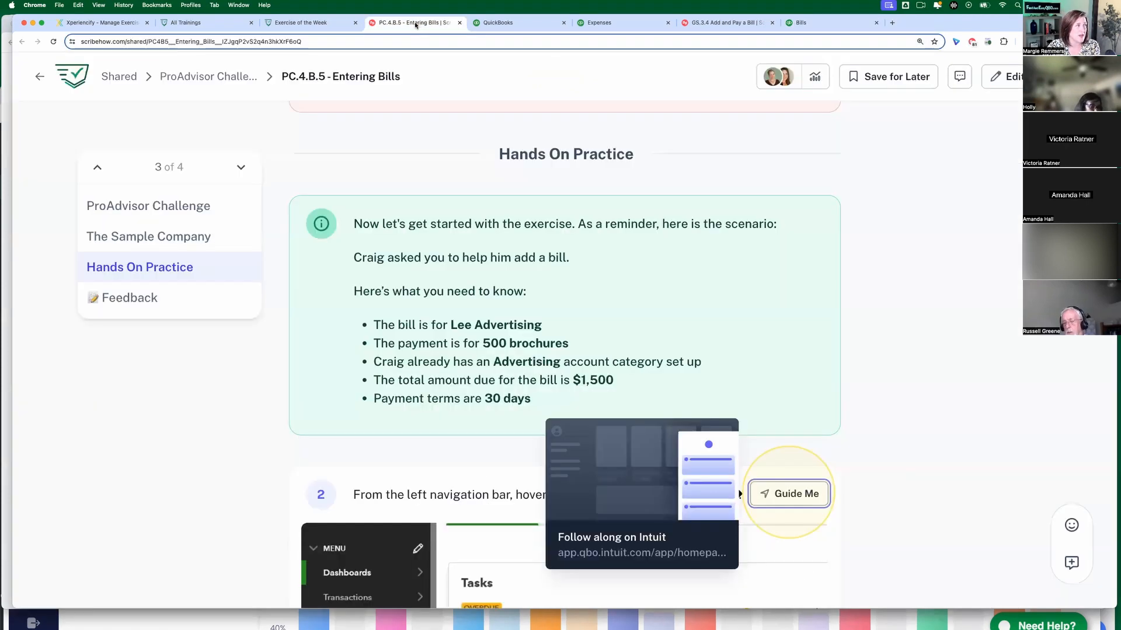
left_click(315, 24)
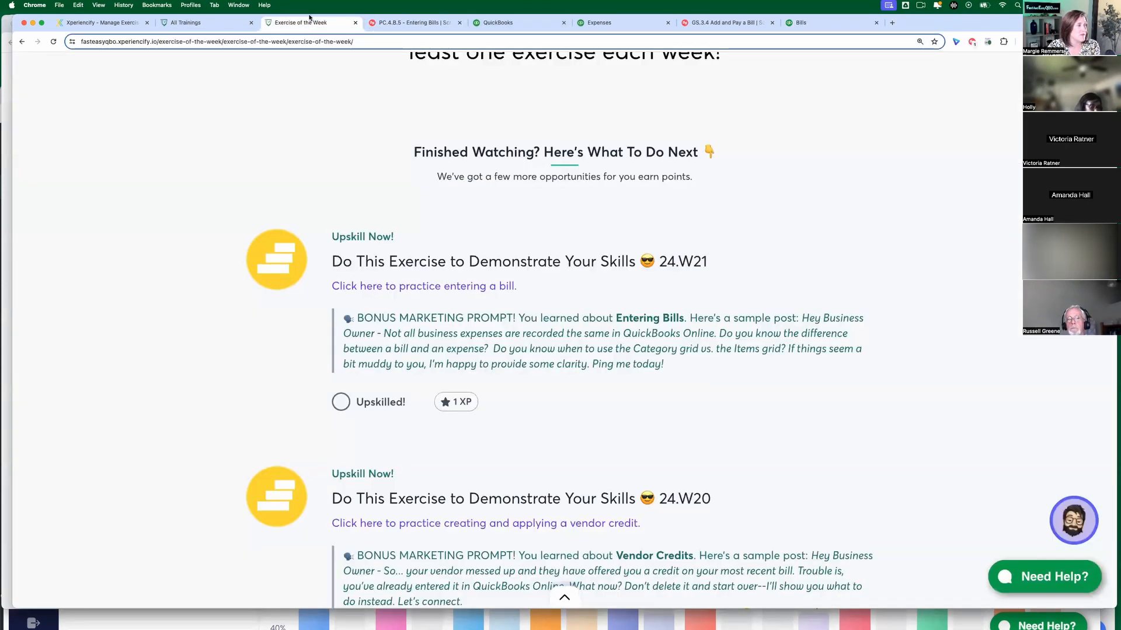